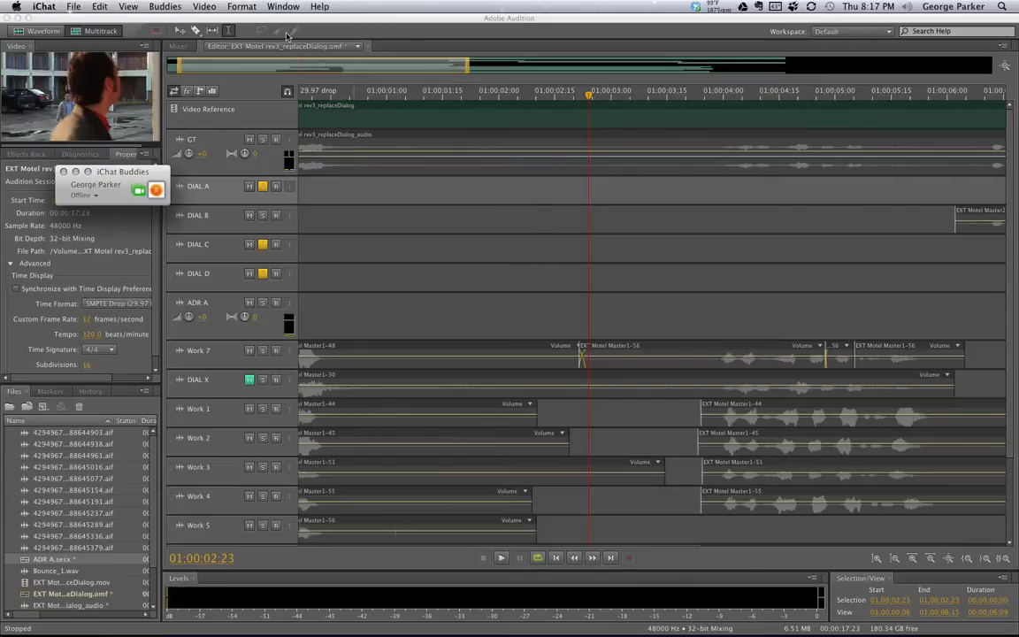
Quit iChat and bring the EXT Motel rev3_replaceDialog.omf session in Audition back to the front
left_click(44, 6)
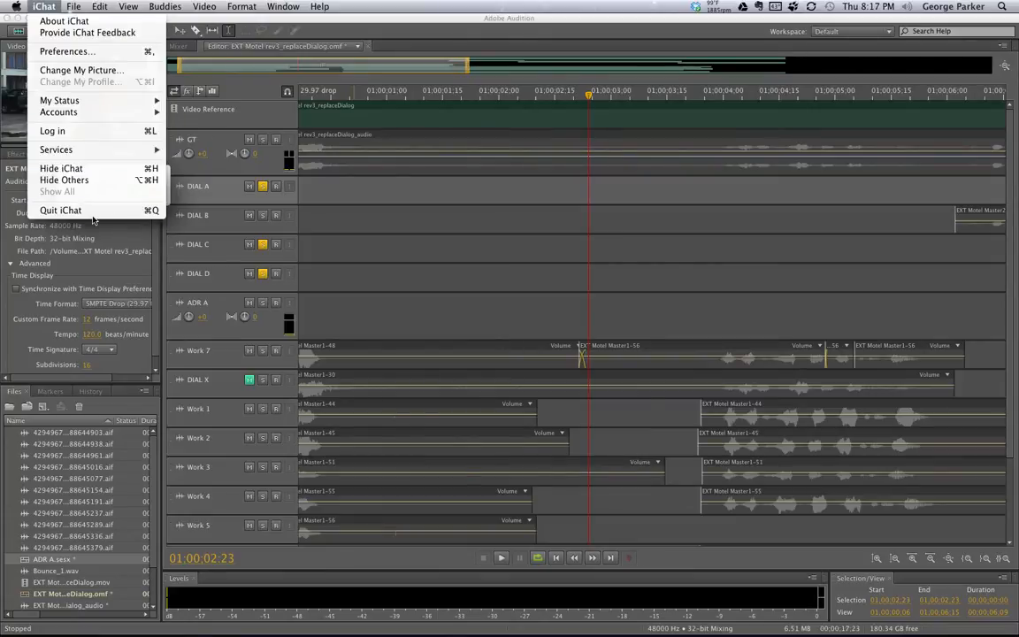
left_click(93, 211)
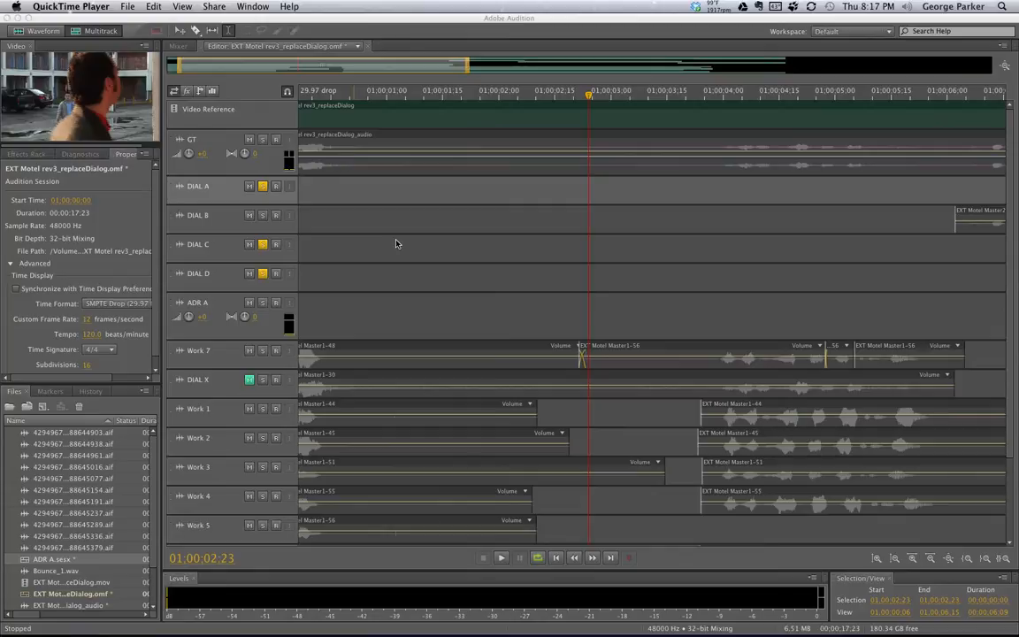
left_click(308, 70)
Put the playhead at 01:00:00:00, arm ADR A, and select a range from the session start
left_click_drag(316, 67, 275, 67)
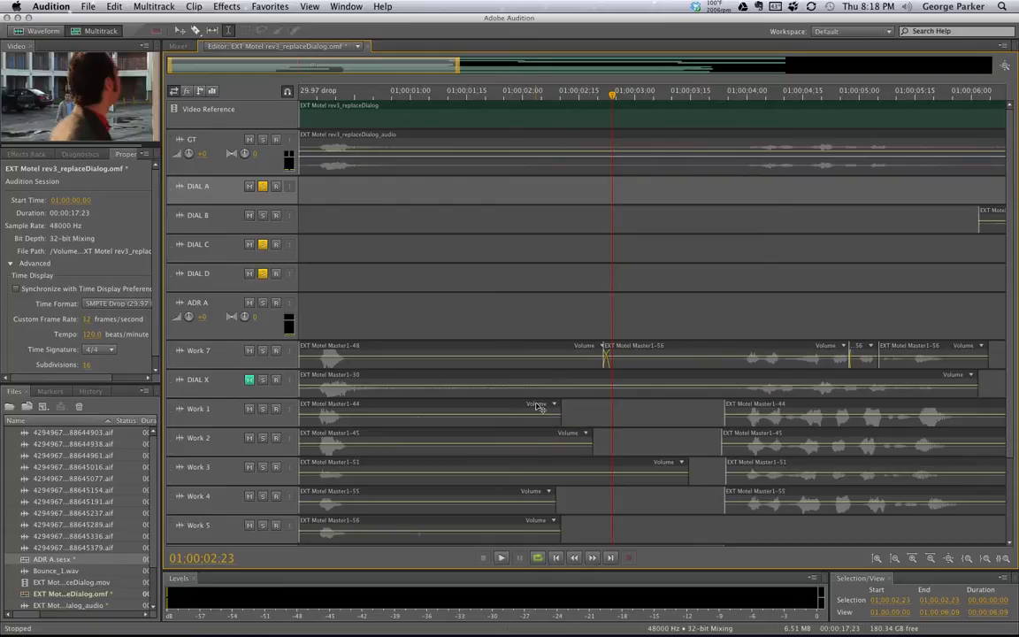
left_click(476, 314)
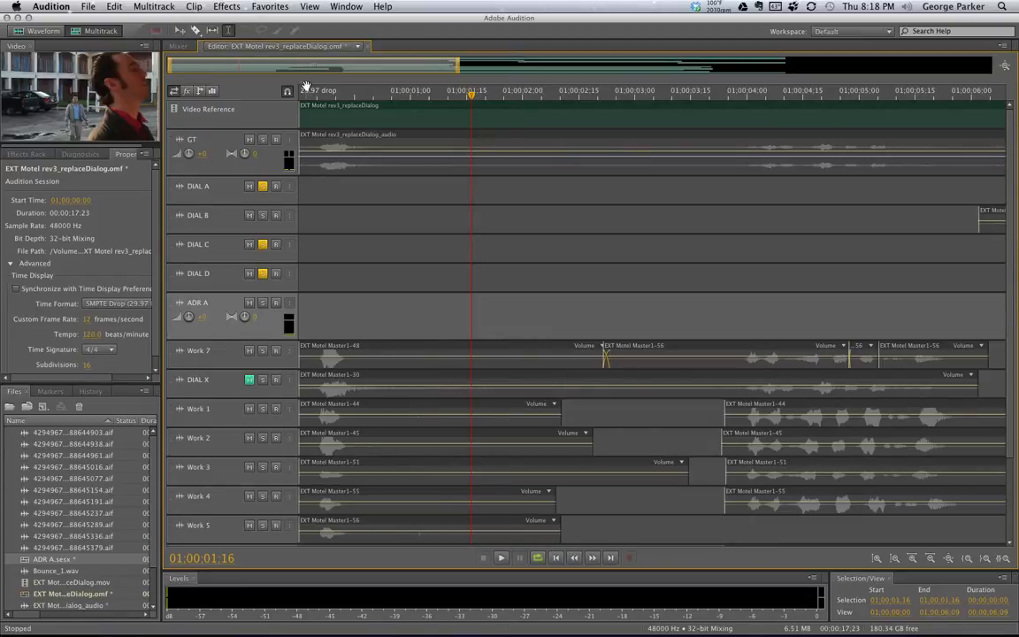
left_click(304, 99)
left_click_drag(304, 99, 295, 96)
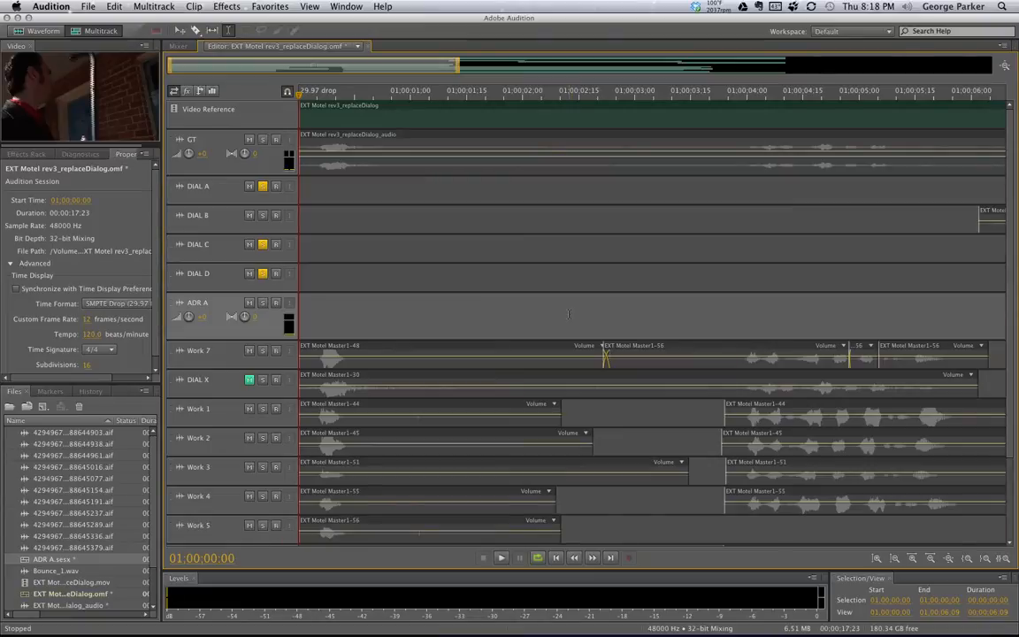
left_click(275, 304)
left_click_drag(299, 221, 984, 223)
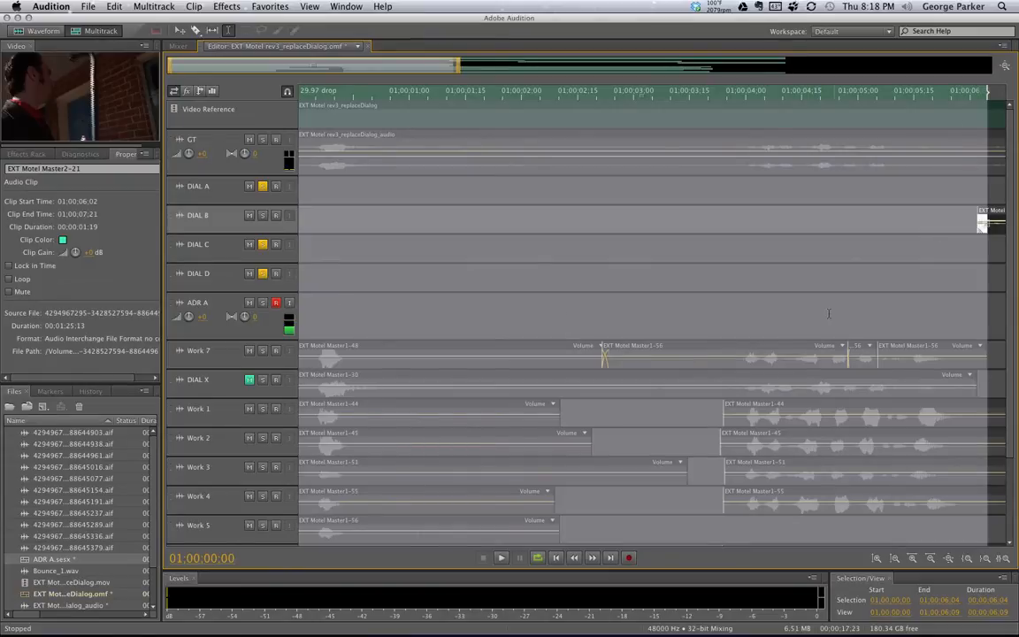
Record takes ADR A_008 and ADR A_009 onto ADR A, each starting at 01:00:00:00
left_click(629, 559)
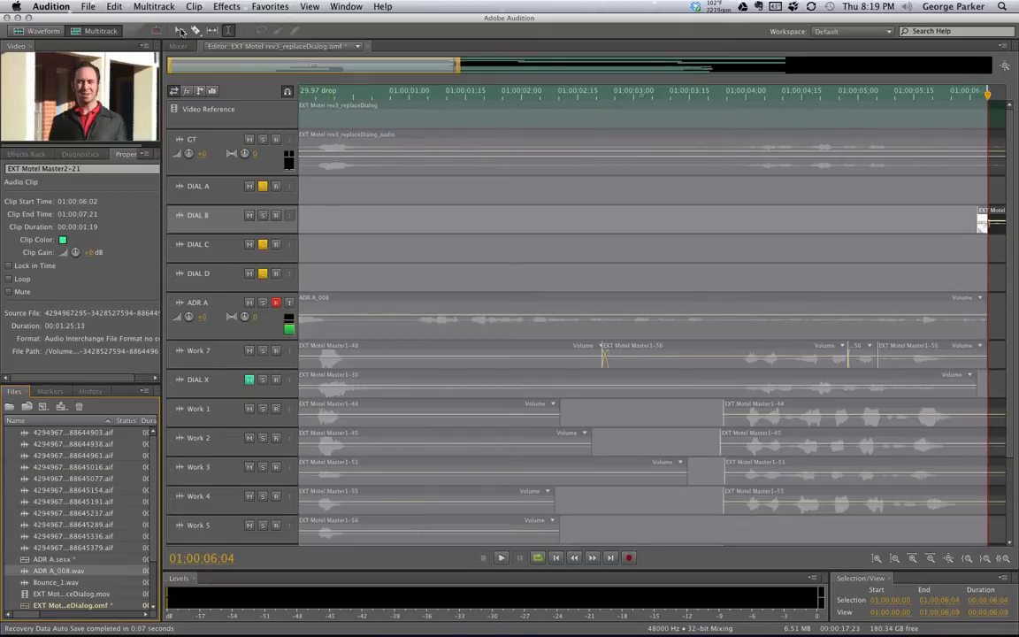
left_click(329, 94)
left_click_drag(330, 96, 285, 96)
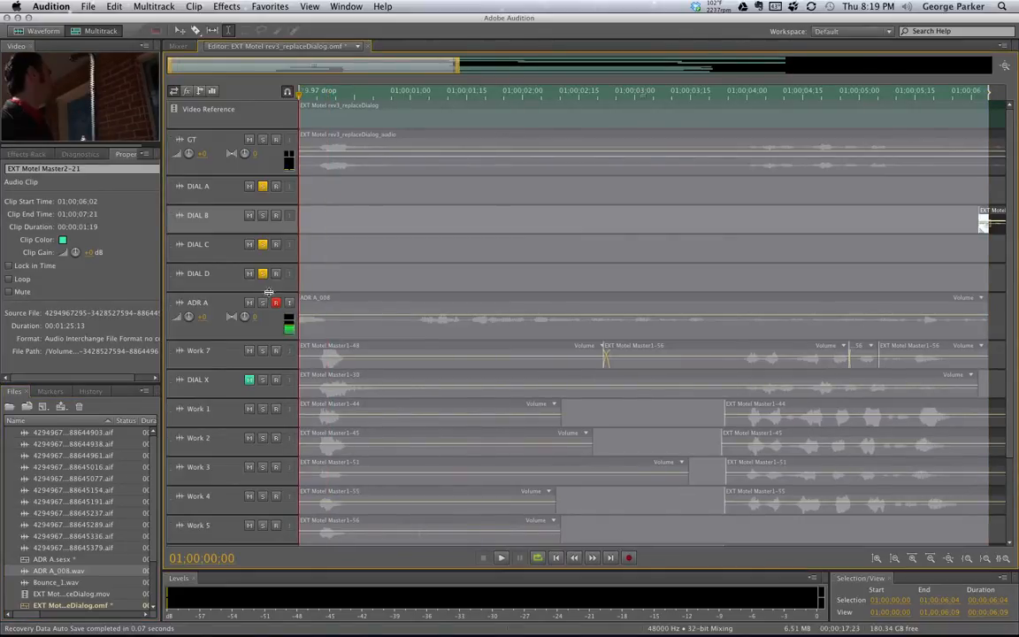
left_click(232, 311)
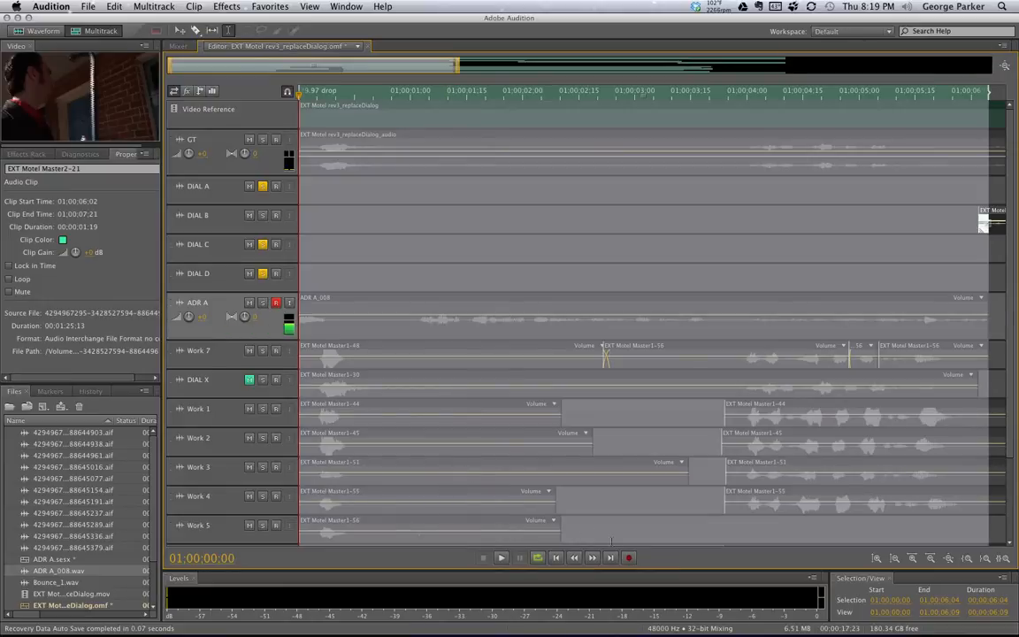
key("shift+space")
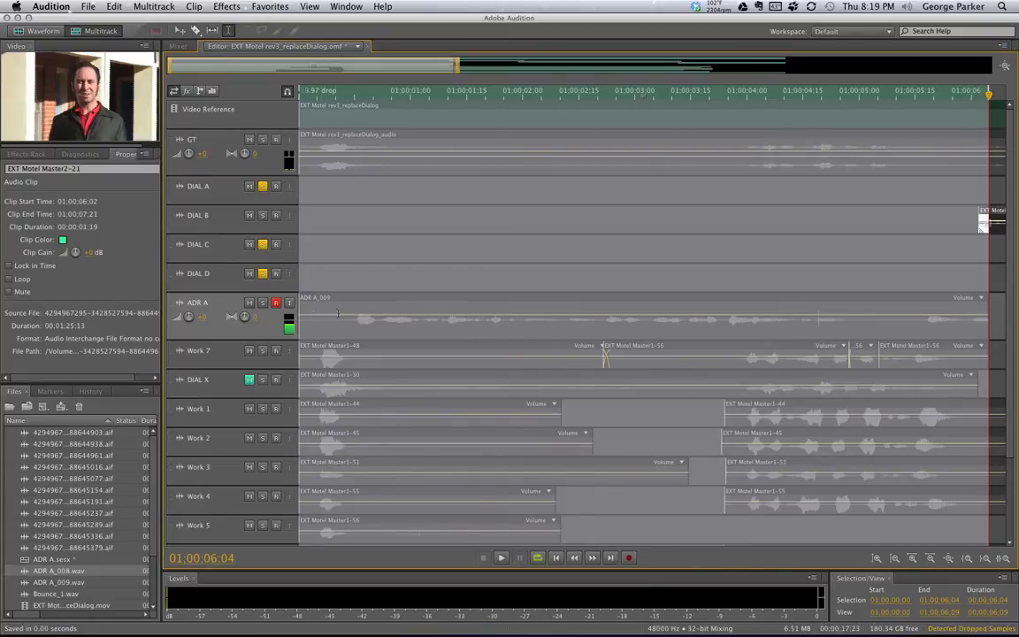
left_click(82, 584)
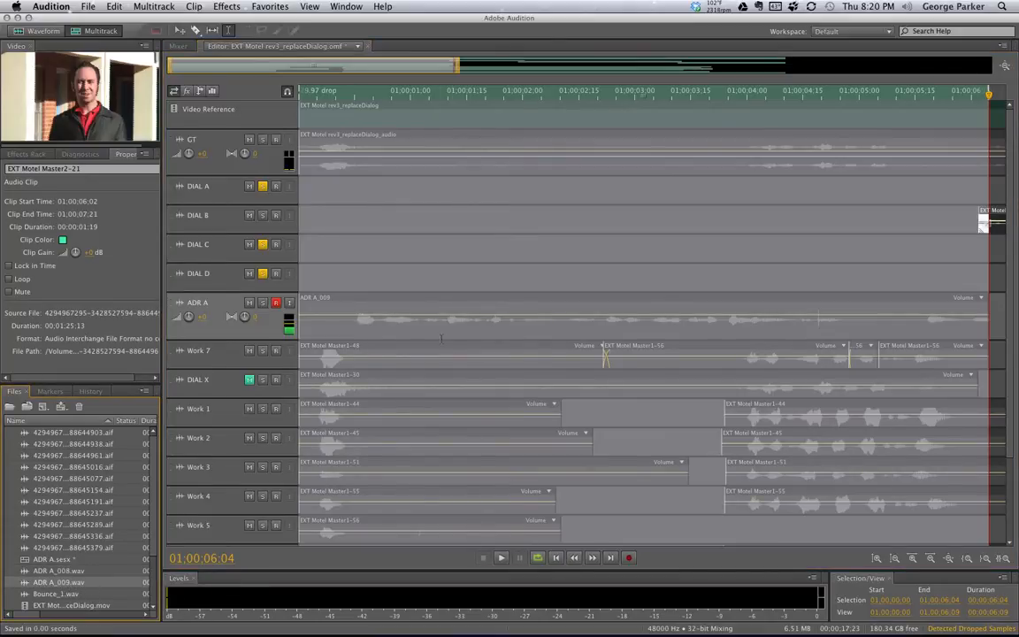
left_click(390, 303)
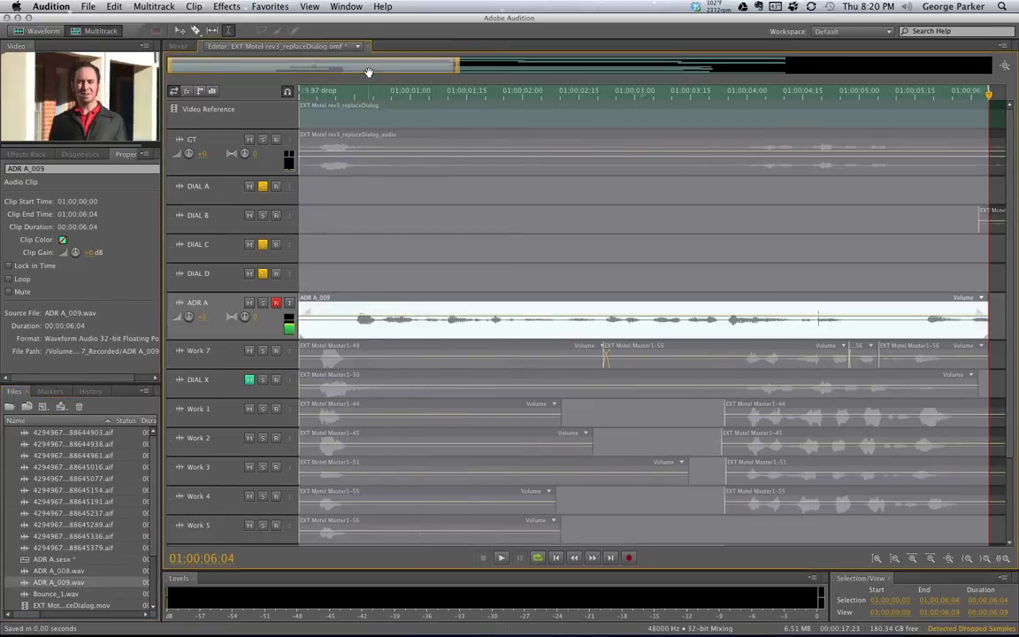
left_click(368, 116)
left_click(368, 116)
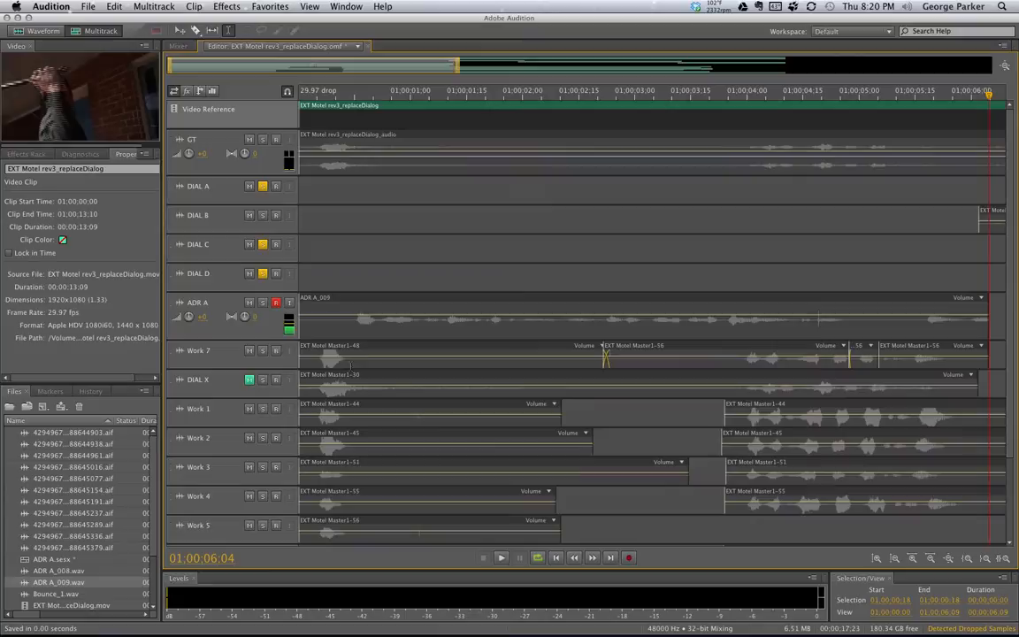
left_click(353, 303)
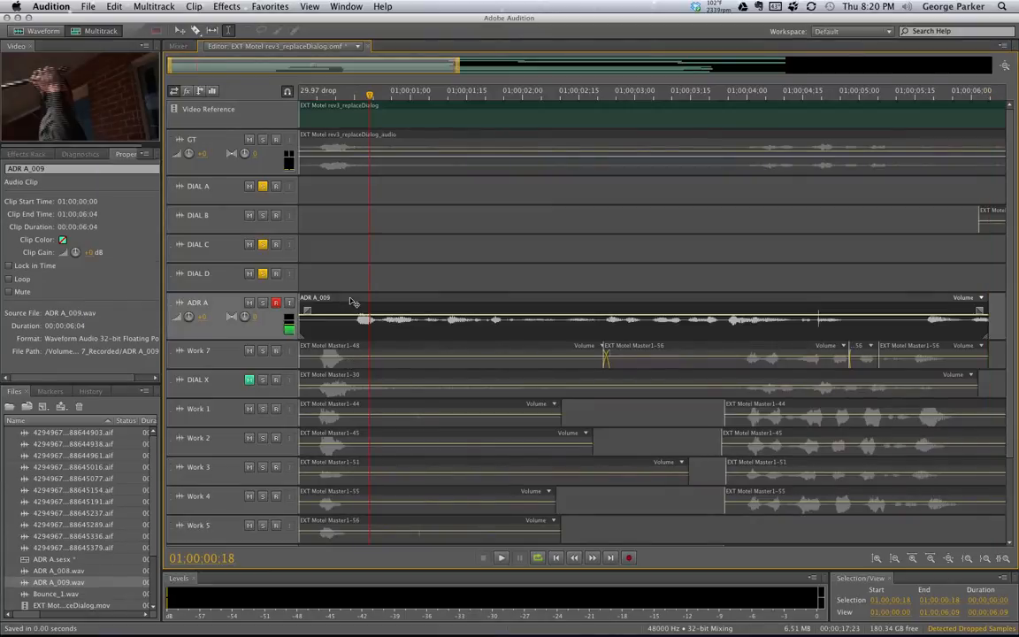
left_click_drag(353, 302, 351, 277)
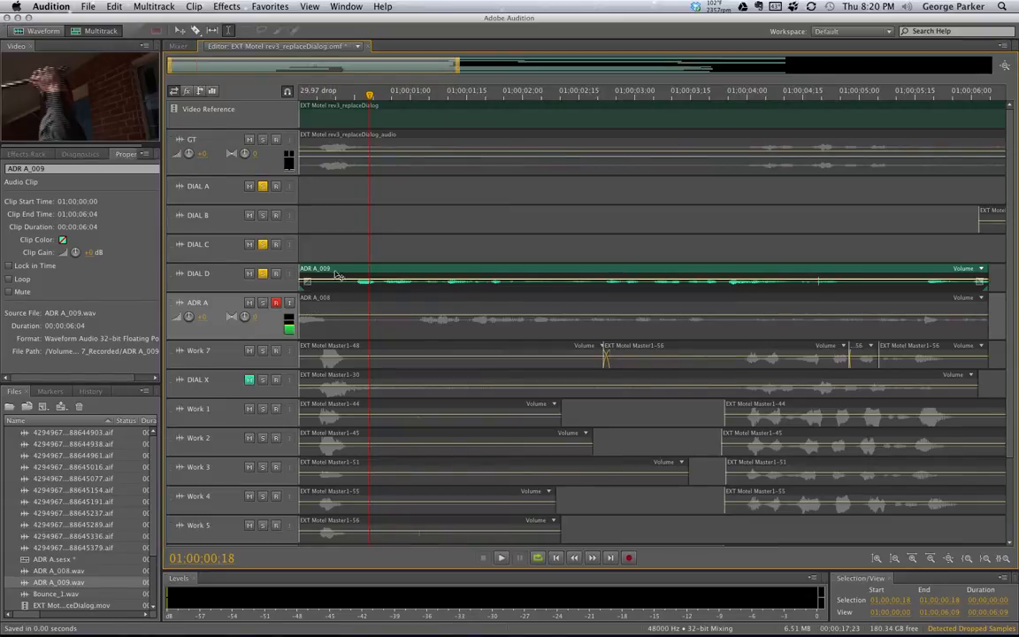
left_click_drag(337, 278, 344, 301)
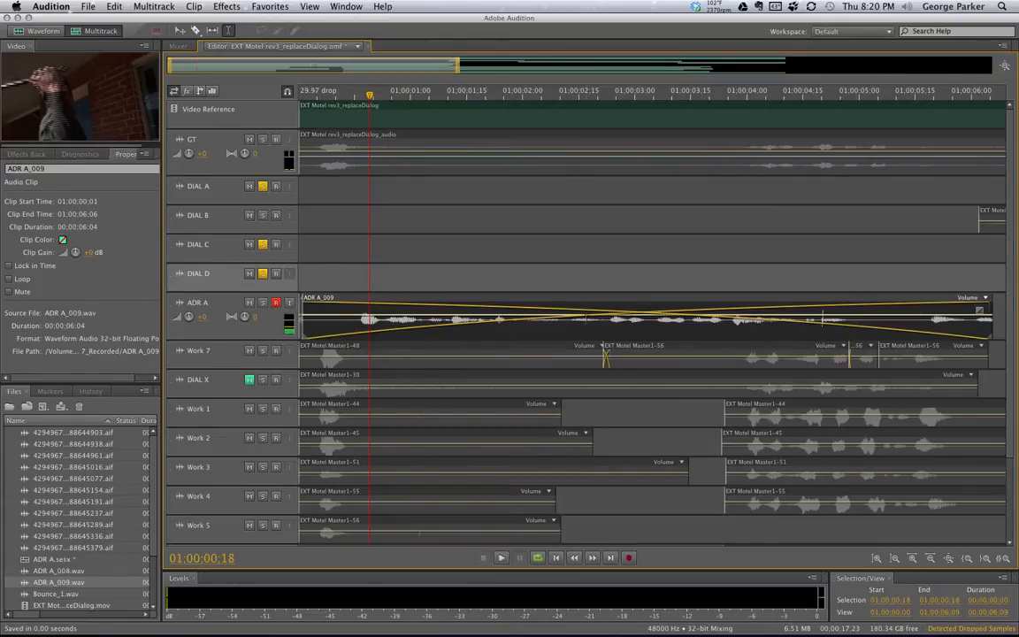
key("super+z")
key("super+z")
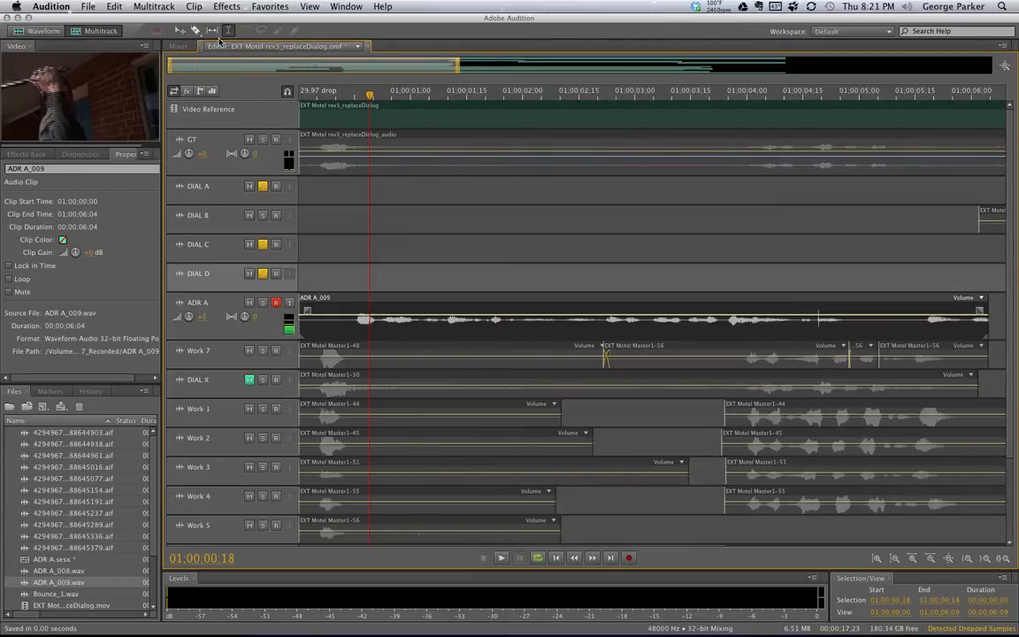
Set up multitrack session ADR A_GEO301 at 48000 Hz, 24-bit, with a Mono master channel
left_click(155, 8)
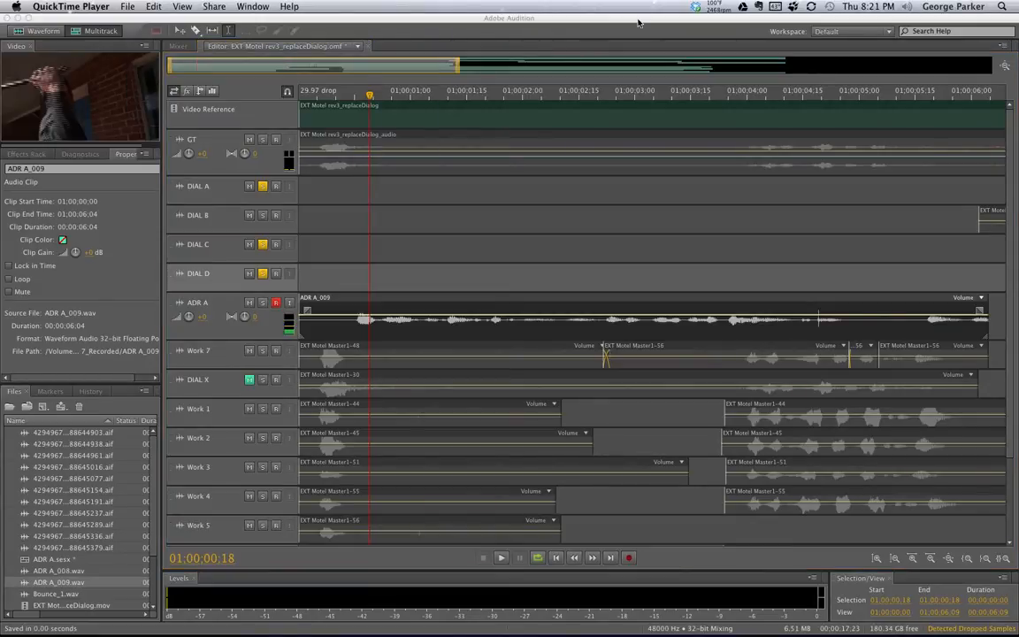
left_click(128, 6)
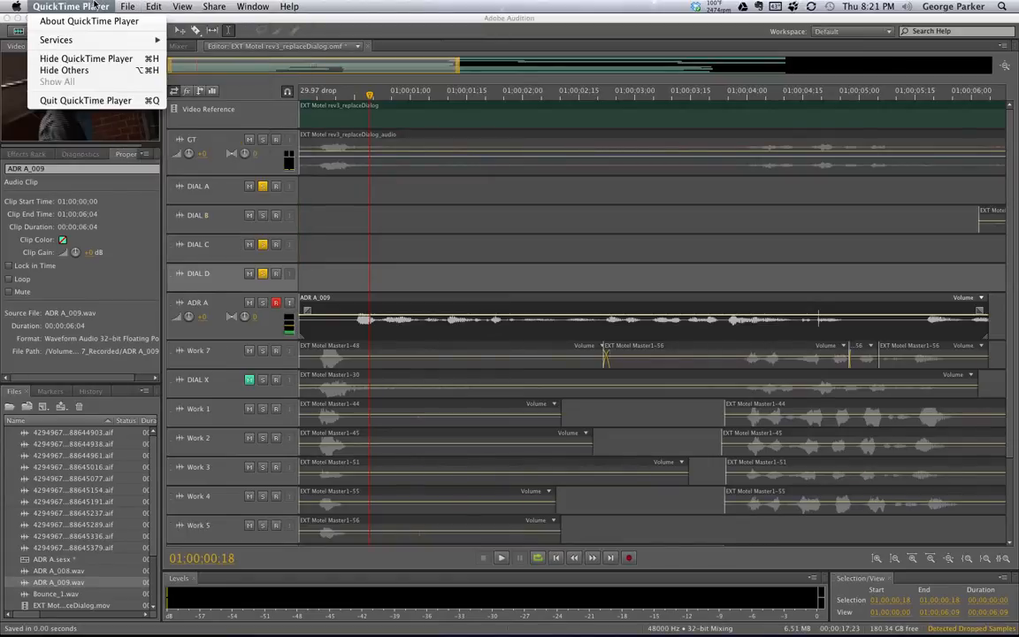
left_click(220, 24)
left_click(154, 6)
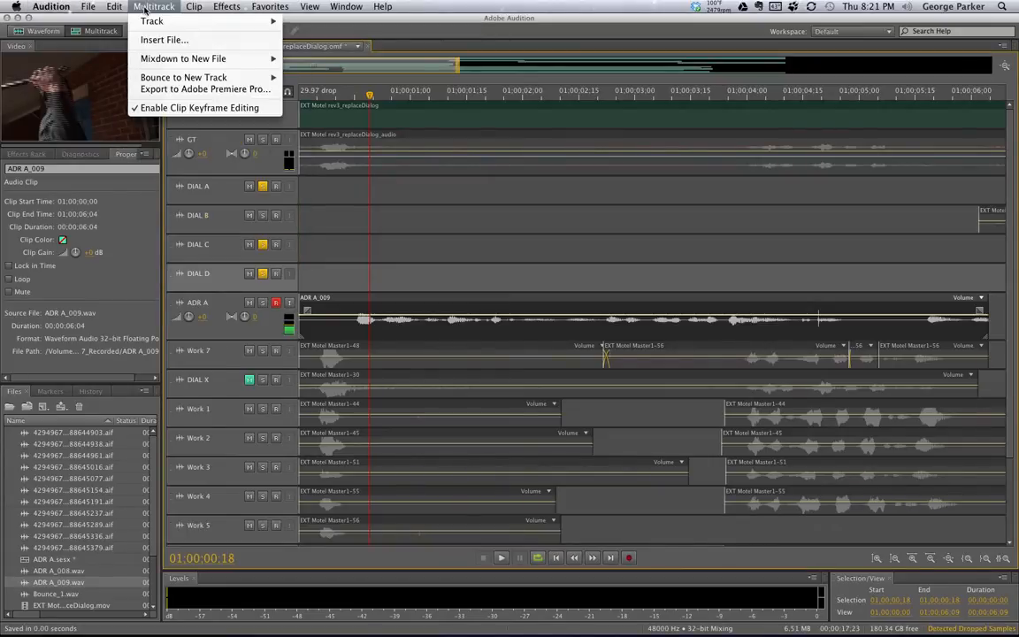
mouse_move(159, 24)
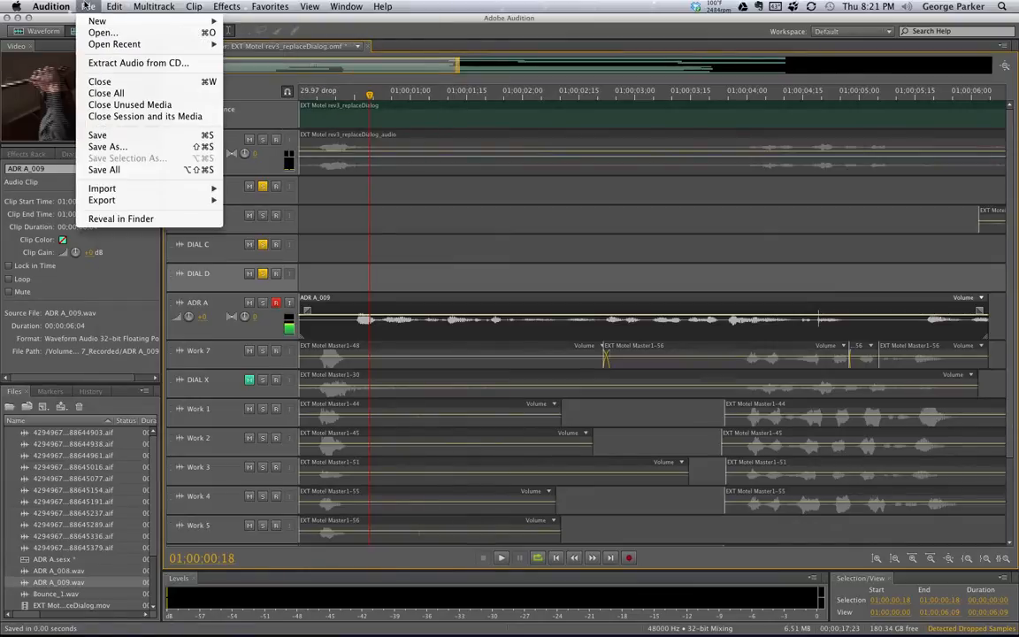
mouse_move(210, 21)
left_click(257, 25)
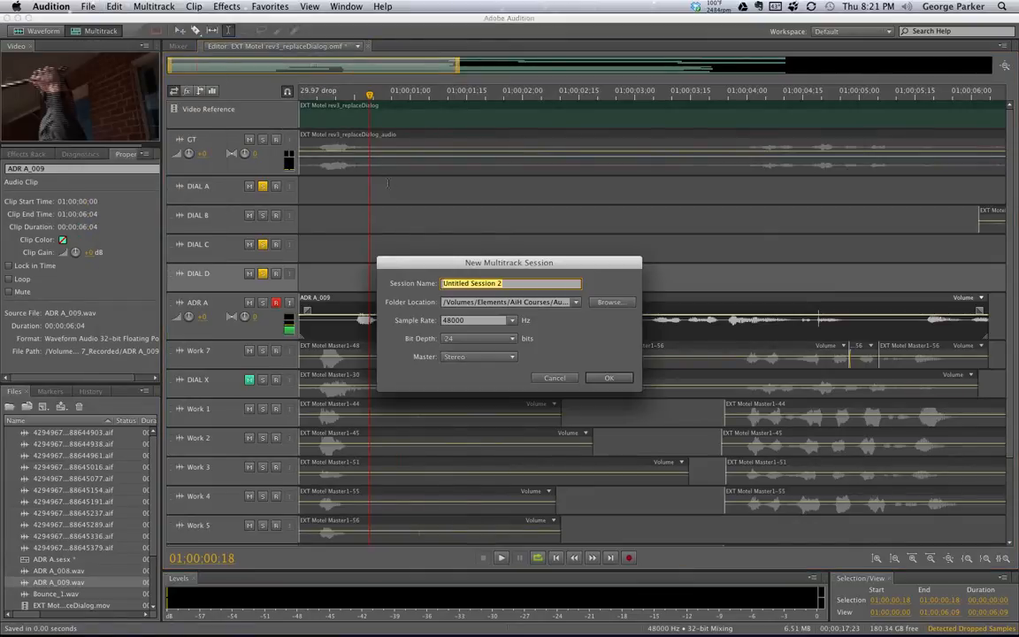
type("ADR A_")
type("GEO")
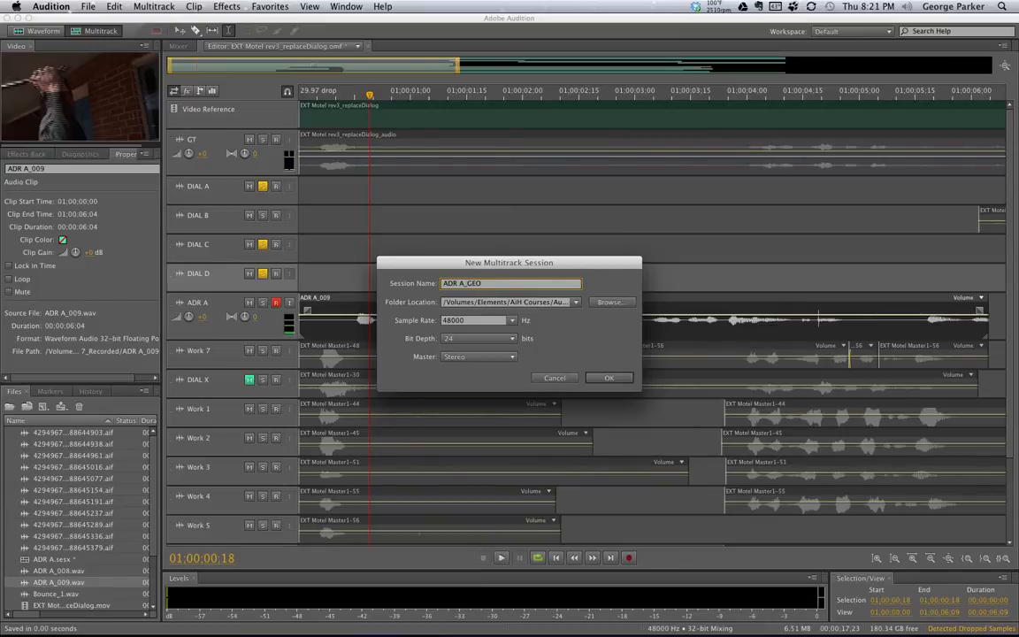
type("301")
left_click(502, 357)
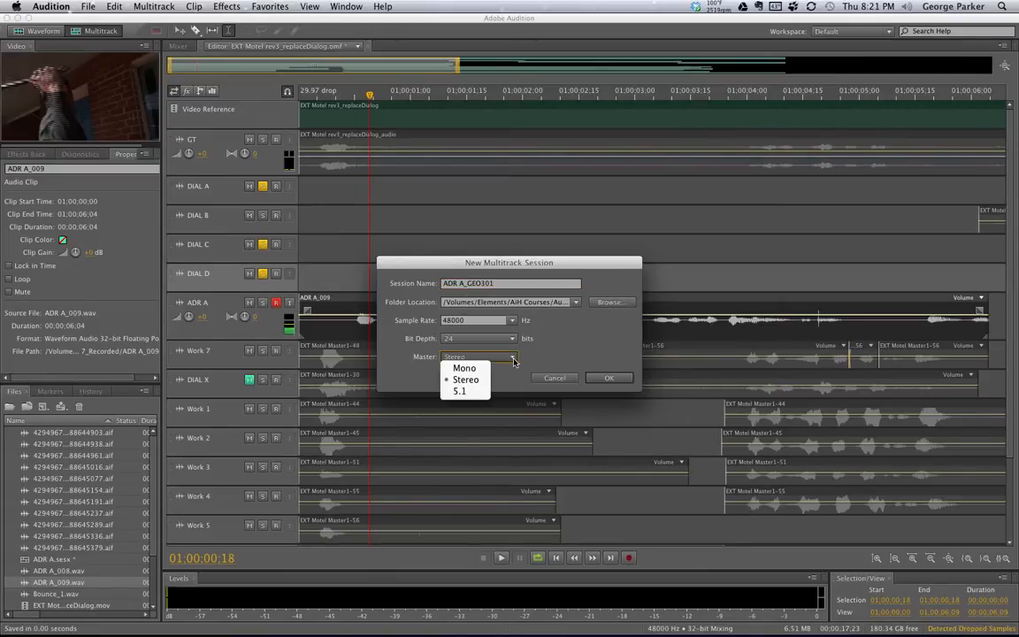
left_click(480, 368)
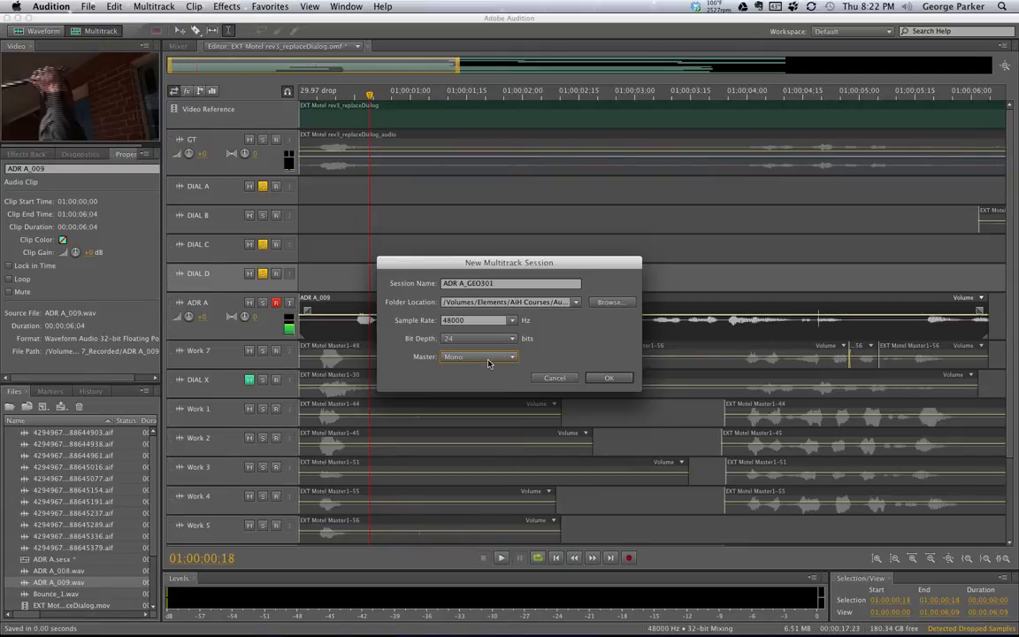
left_click(610, 378)
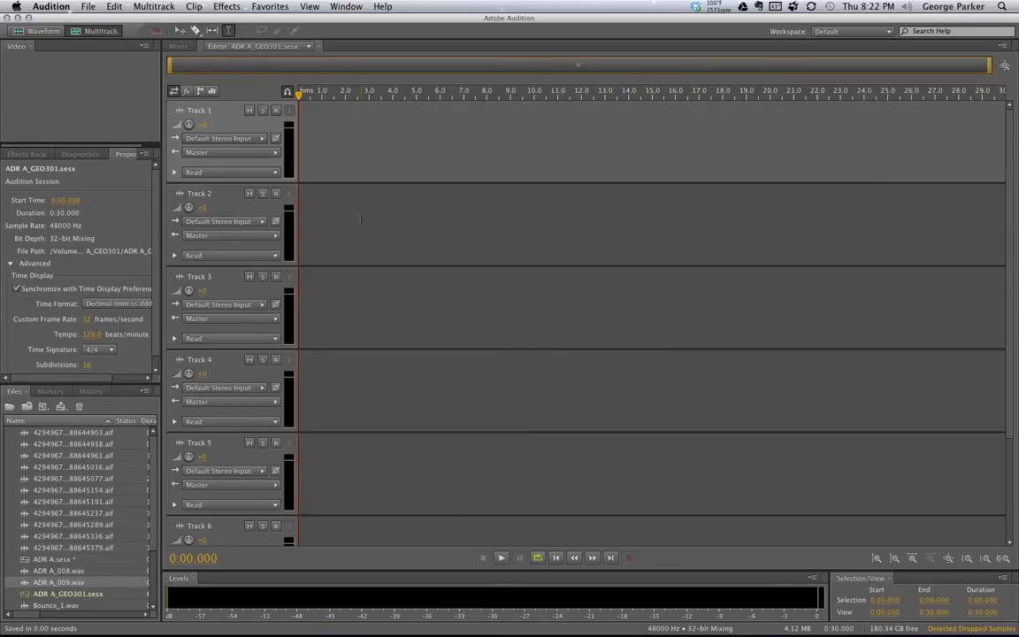
Arm Track 2 for recording in the empty ADR A_GEO301 session
left_click(275, 193)
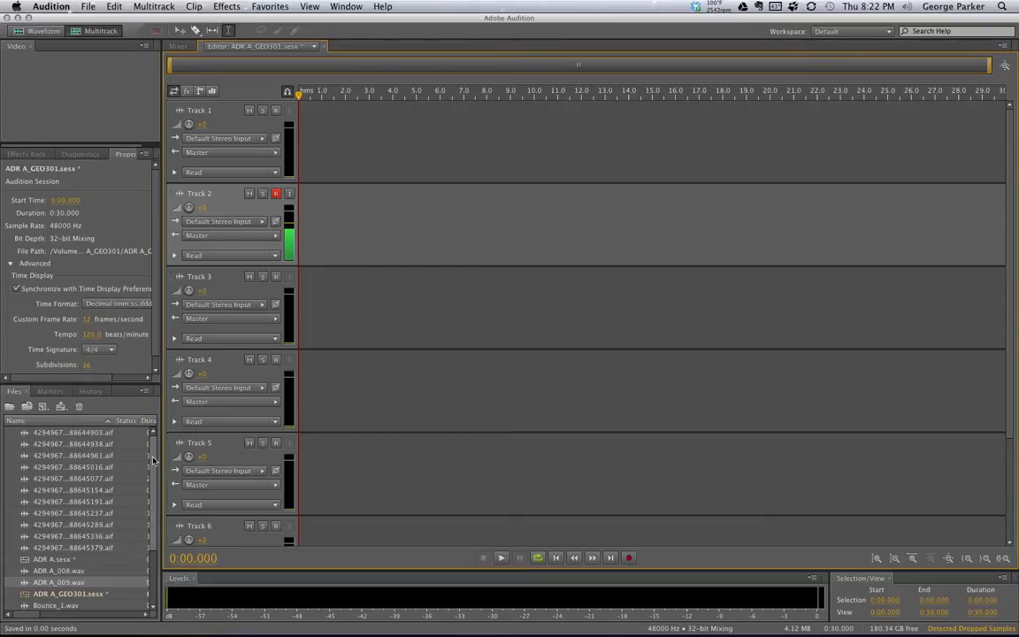
scroll(112, 513, "down", 3)
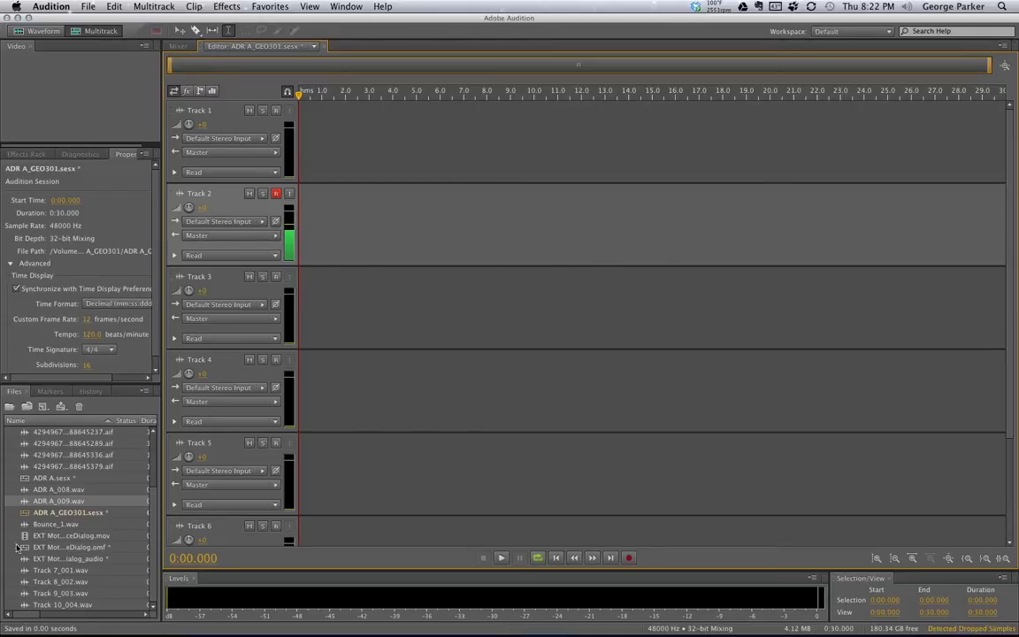
Drop the motel .mov and its audio file at Track 1's start and lock both clips in time
left_click_drag(24, 537, 279, 134)
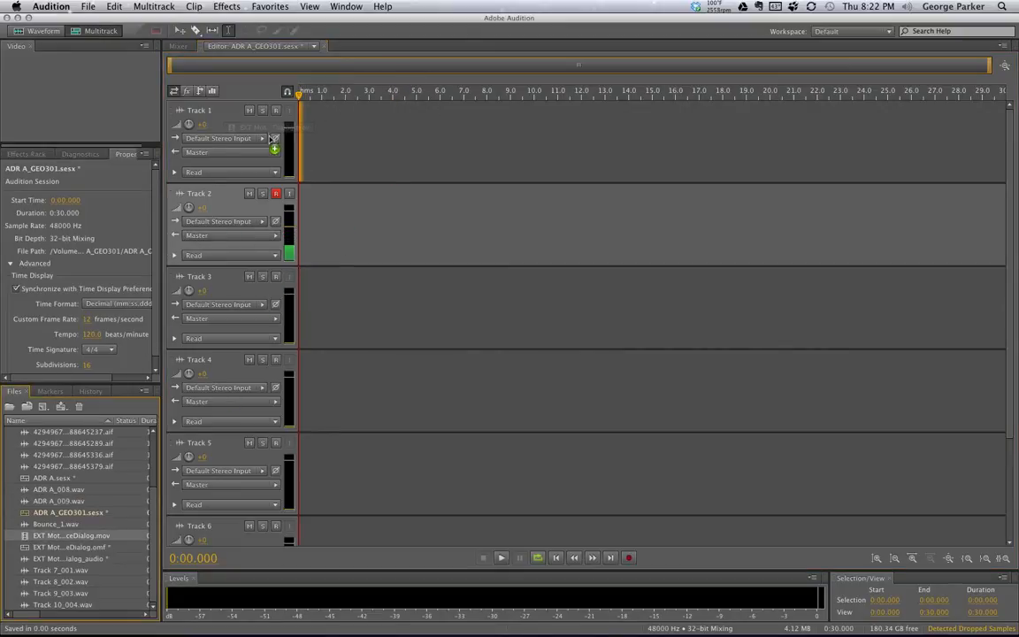
left_click(25, 561)
left_click_drag(25, 561, 301, 190)
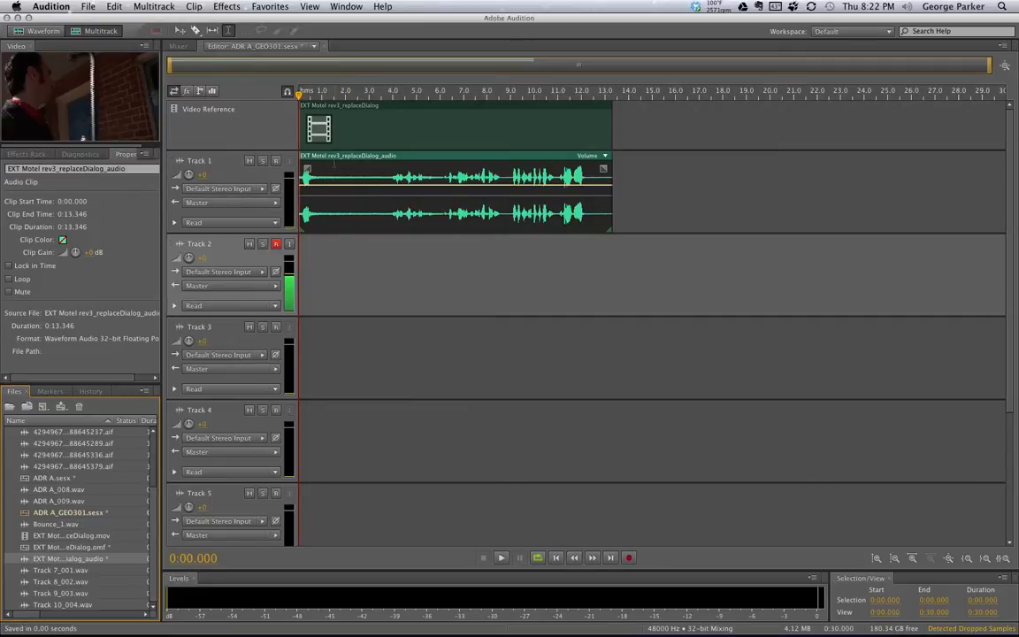
right_click(335, 165)
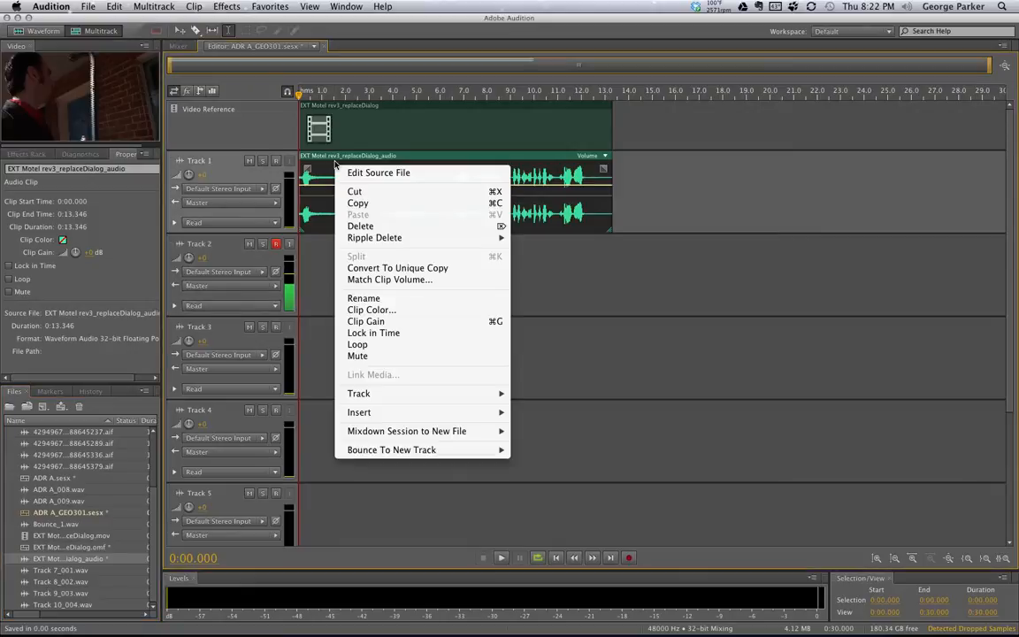
left_click(383, 334)
right_click(376, 130)
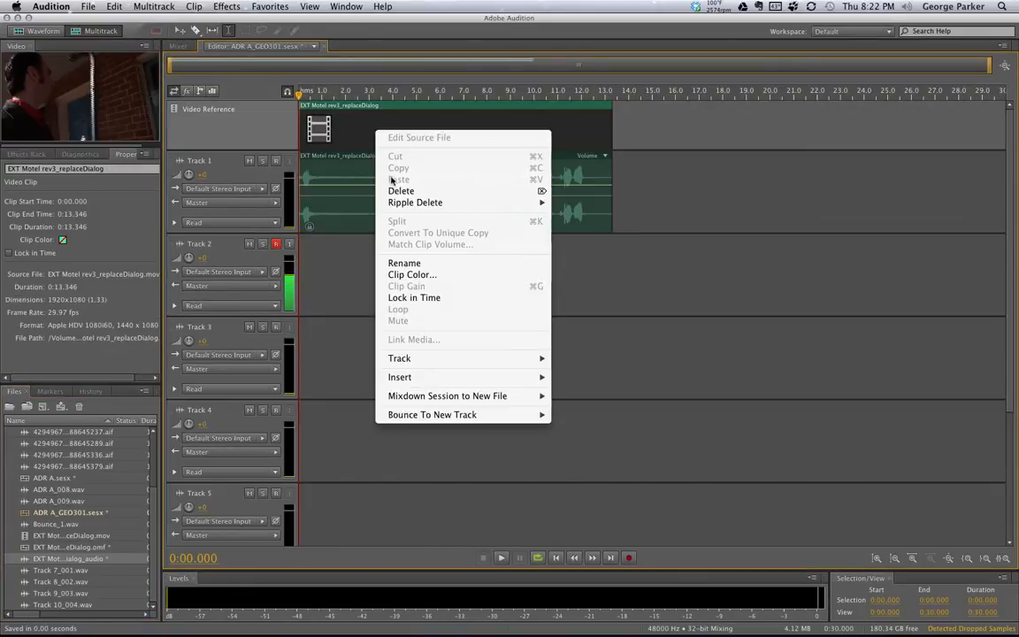
left_click(409, 298)
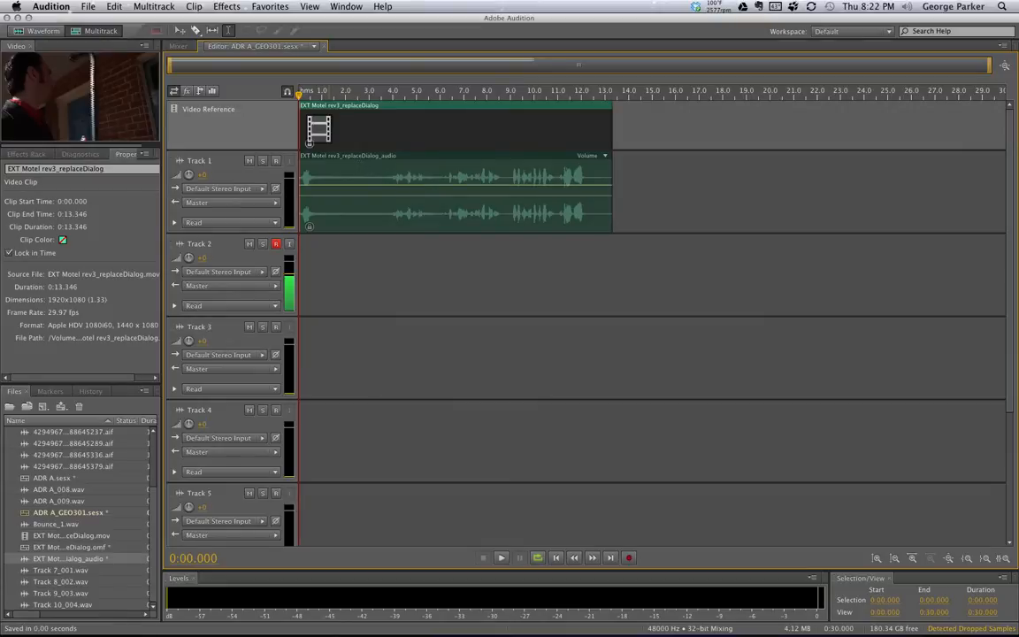
Rename Track 1 to GT
double_click(197, 160)
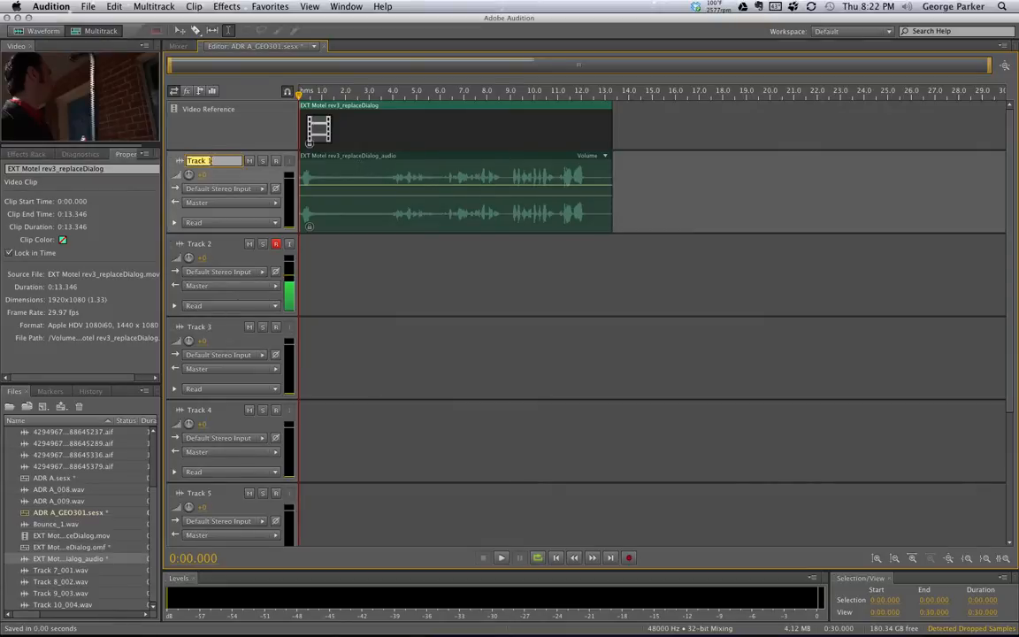
type("GT")
key("Tab")
type("A")
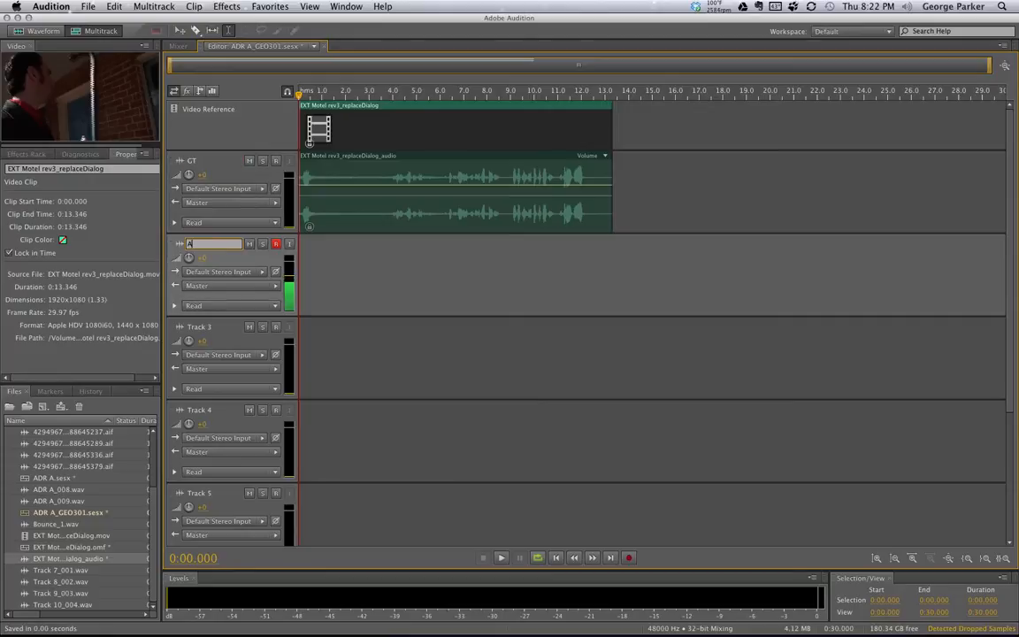
type("DR A")
left_click(200, 327)
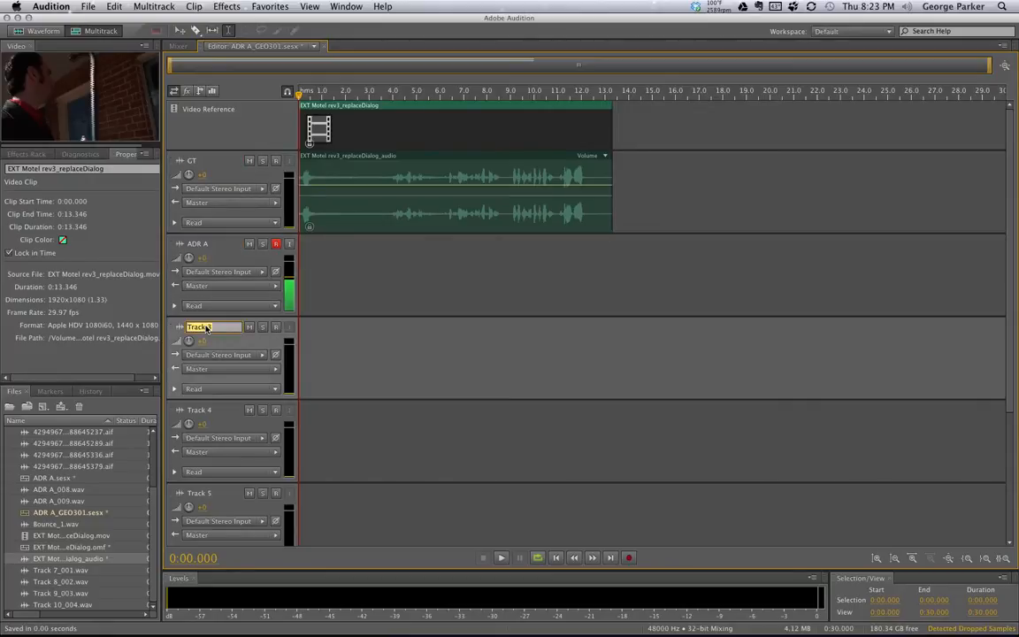
type("ADR")
key("BackSpace")
key("BackSpace")
key("BackSpace")
Name the next two tracks TAKE 1 and TAKE 2
left_click(203, 247)
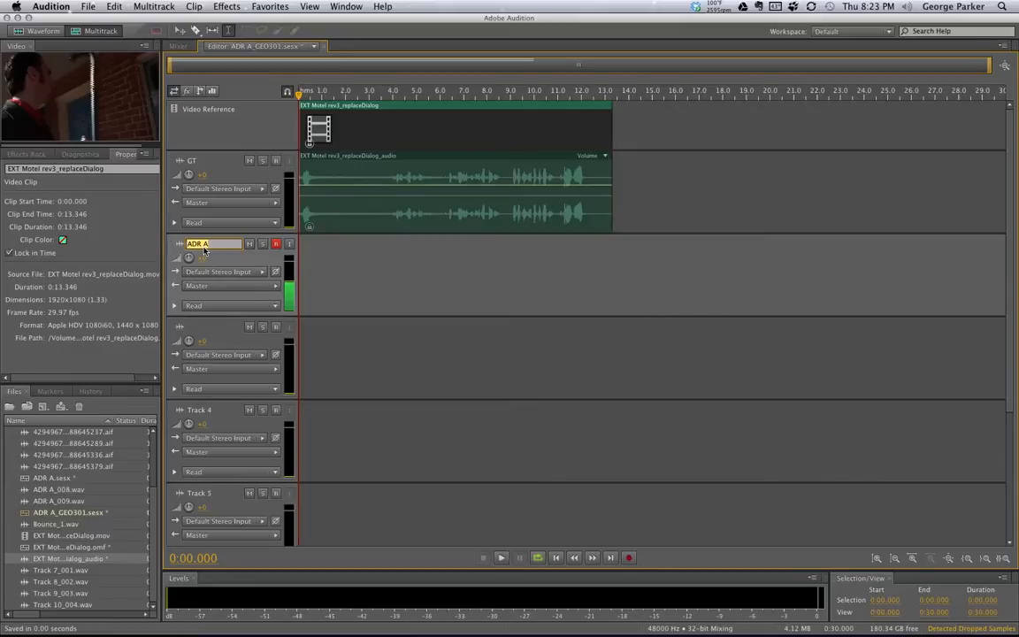
type("TAKE 1")
left_click(377, 299)
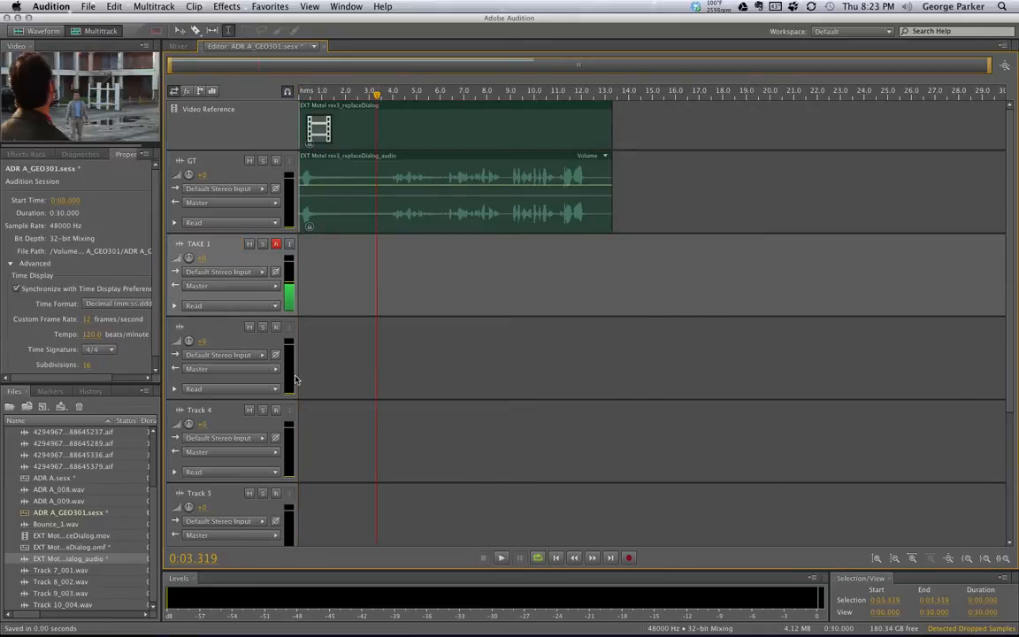
left_click(210, 327)
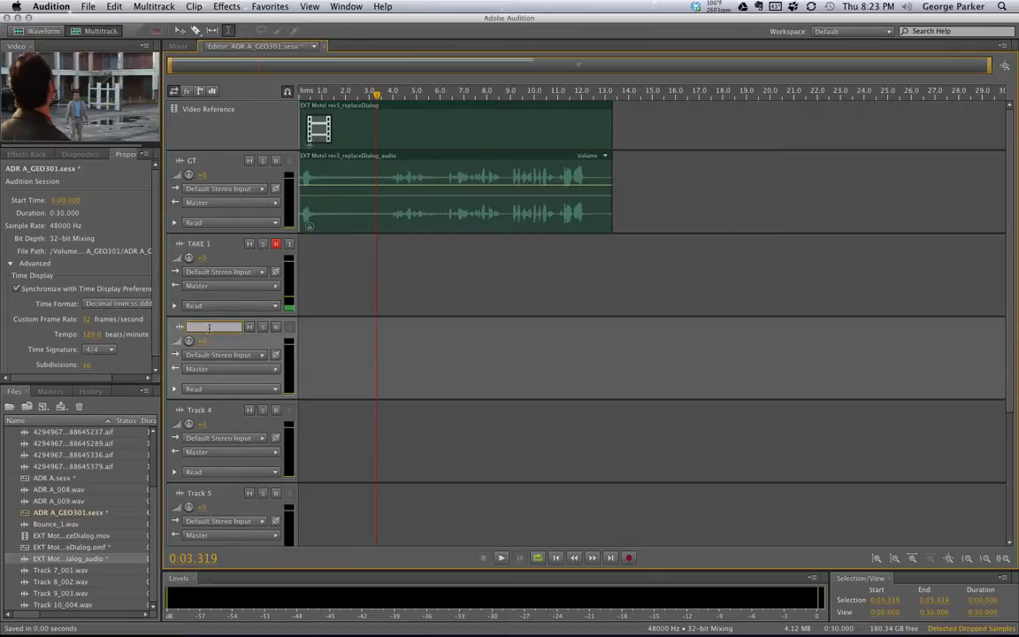
type("TAKE 2")
left_click(392, 347)
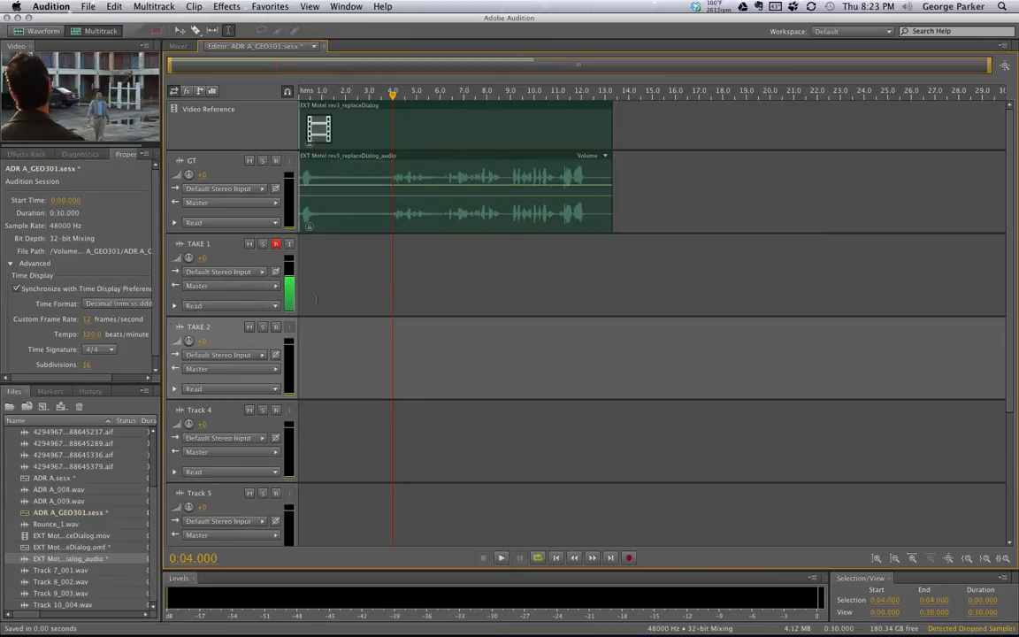
scroll(221, 336, "down", 3)
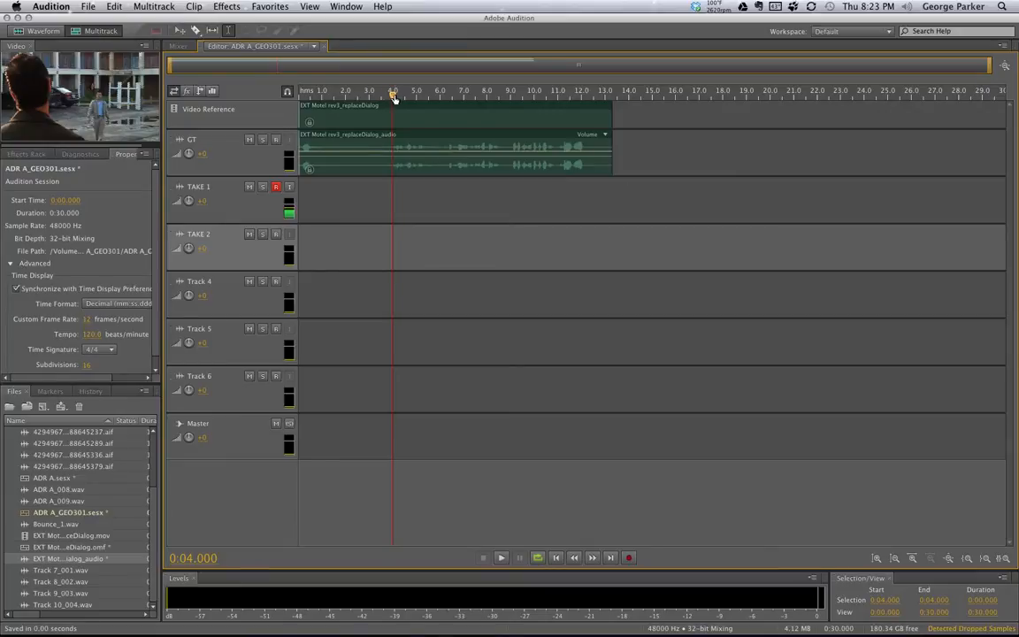
Lower the GT track's volume to -8.1 dB and scrub the opening dialogue, ending at zero
left_click_drag(395, 97, 293, 92)
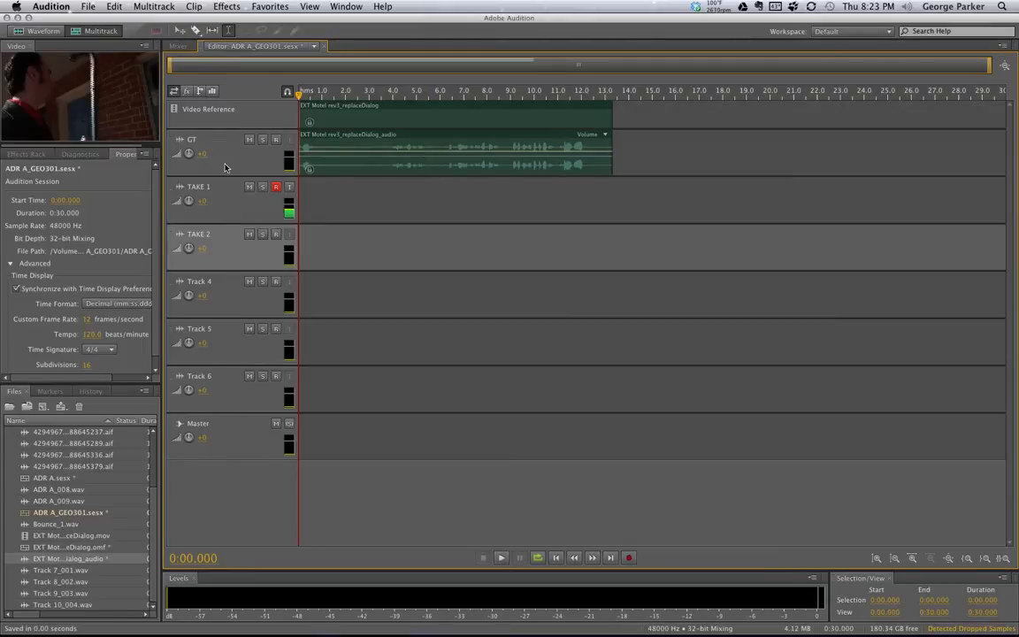
left_click_drag(189, 158, 187, 183)
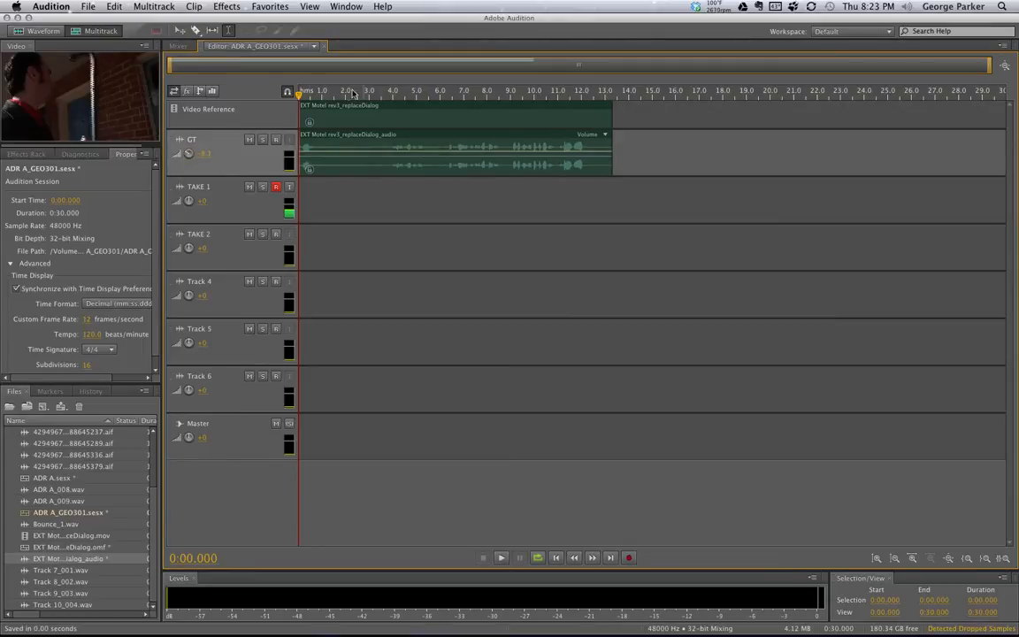
left_click_drag(302, 92, 405, 104)
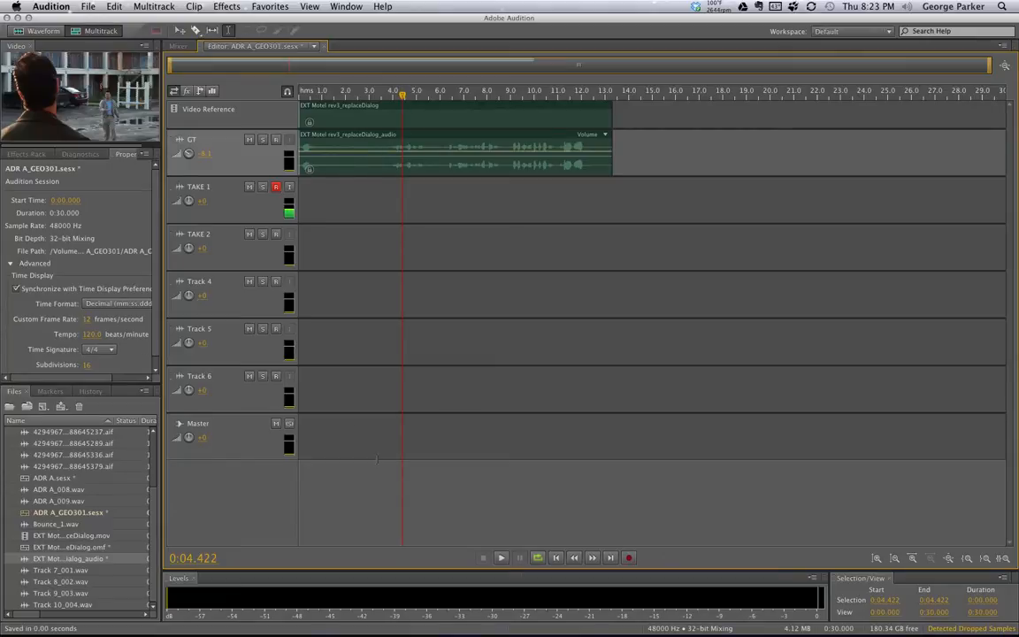
left_click_drag(324, 95, 271, 96)
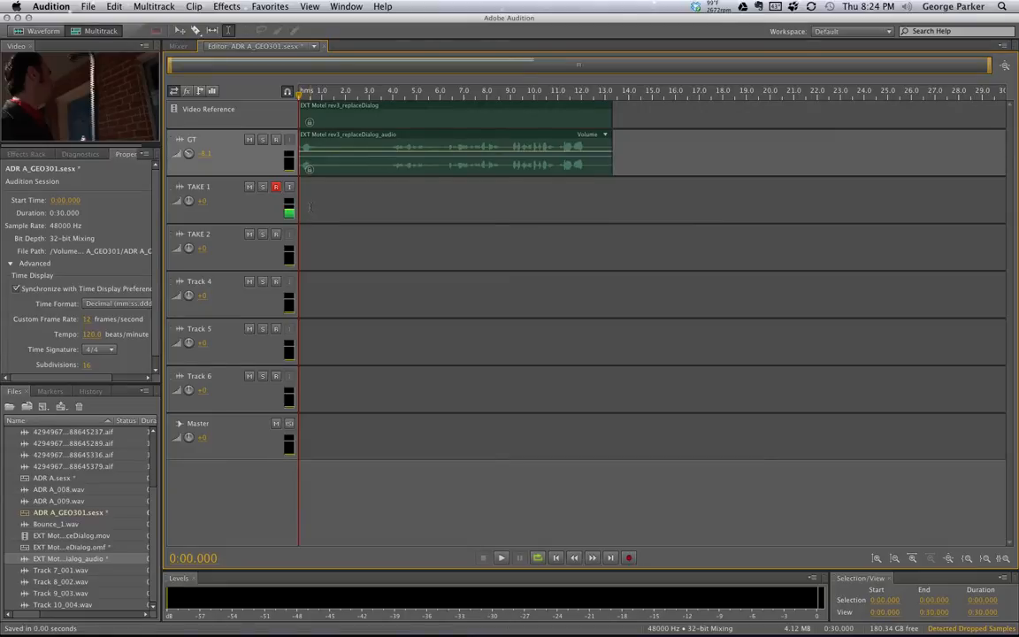
left_click(177, 46)
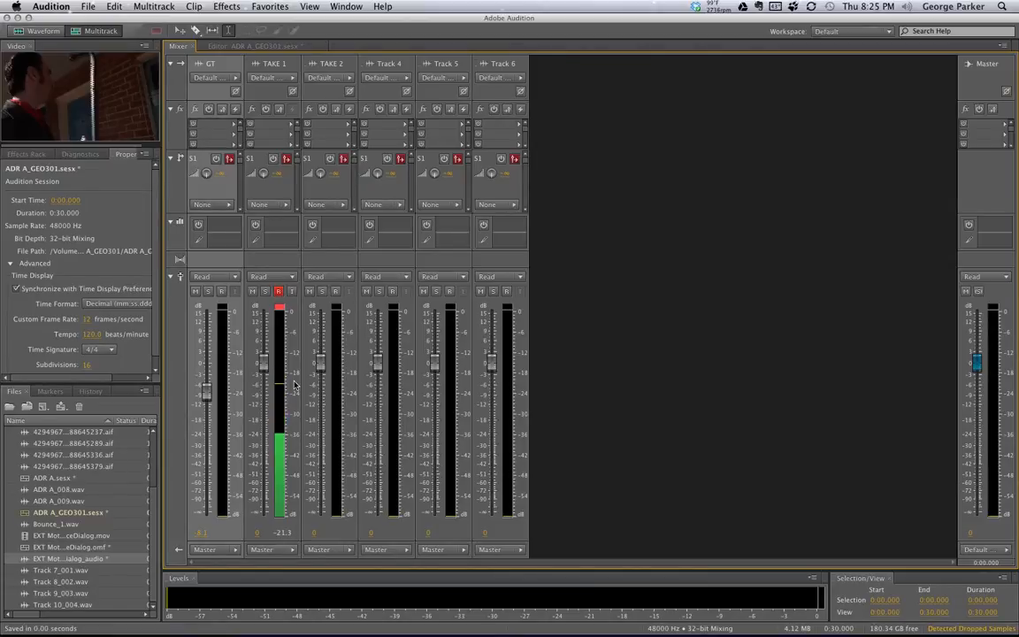
left_click(260, 47)
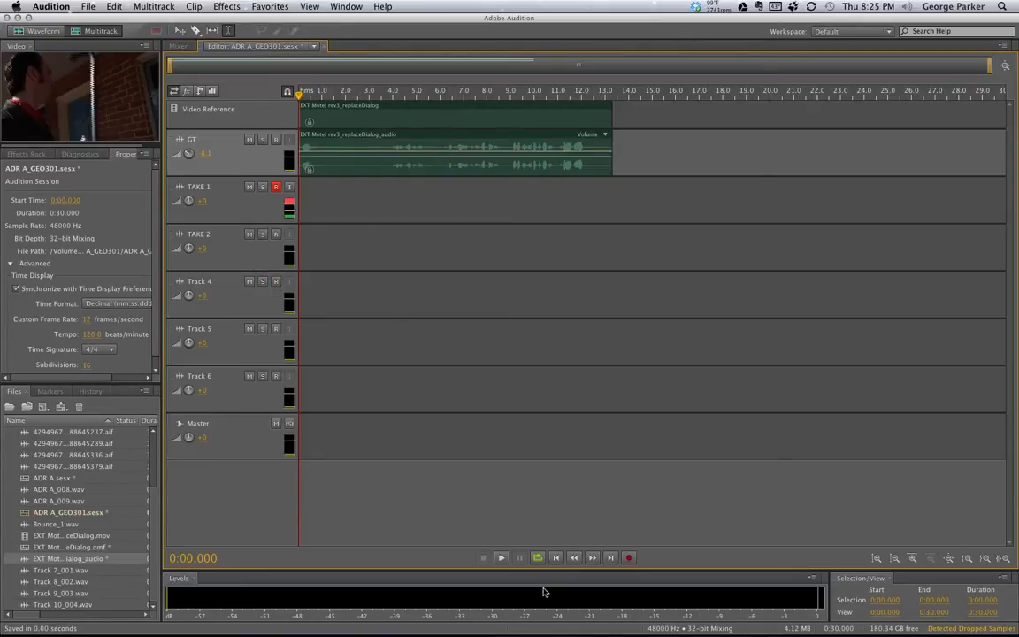
Re-arm TAKE 1 and record an 8.4-second take, TAKE 1_001.wav, then return to the start
left_click(276, 188)
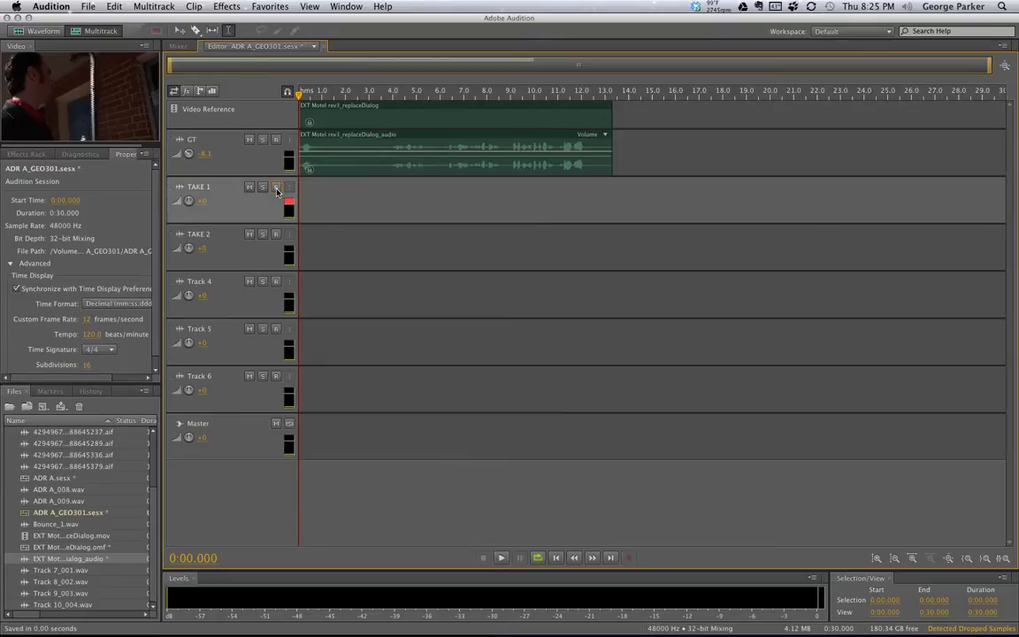
left_click(276, 188)
left_click(628, 558)
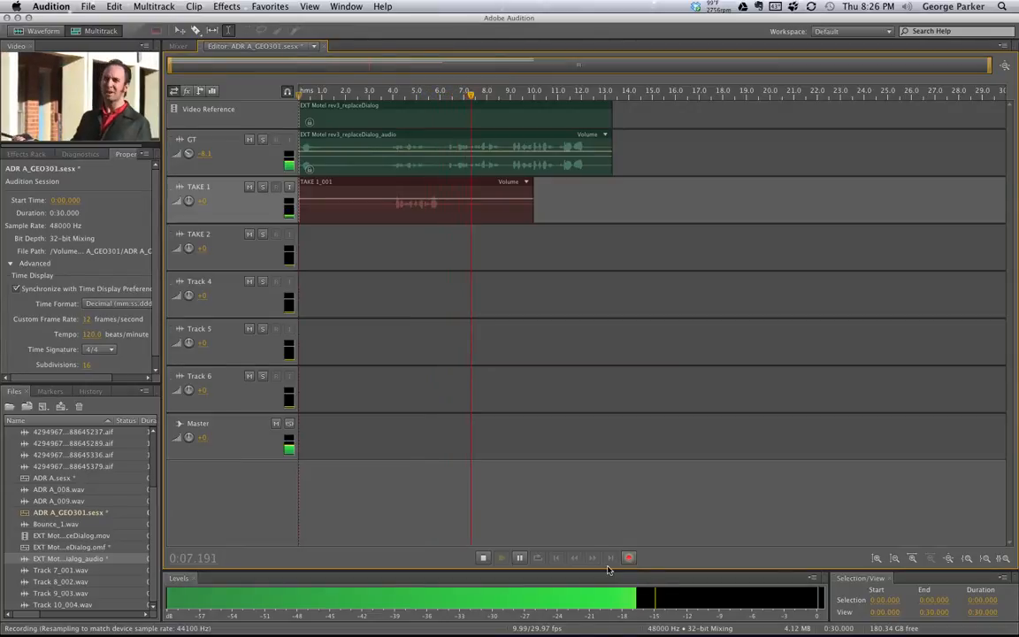
key("space")
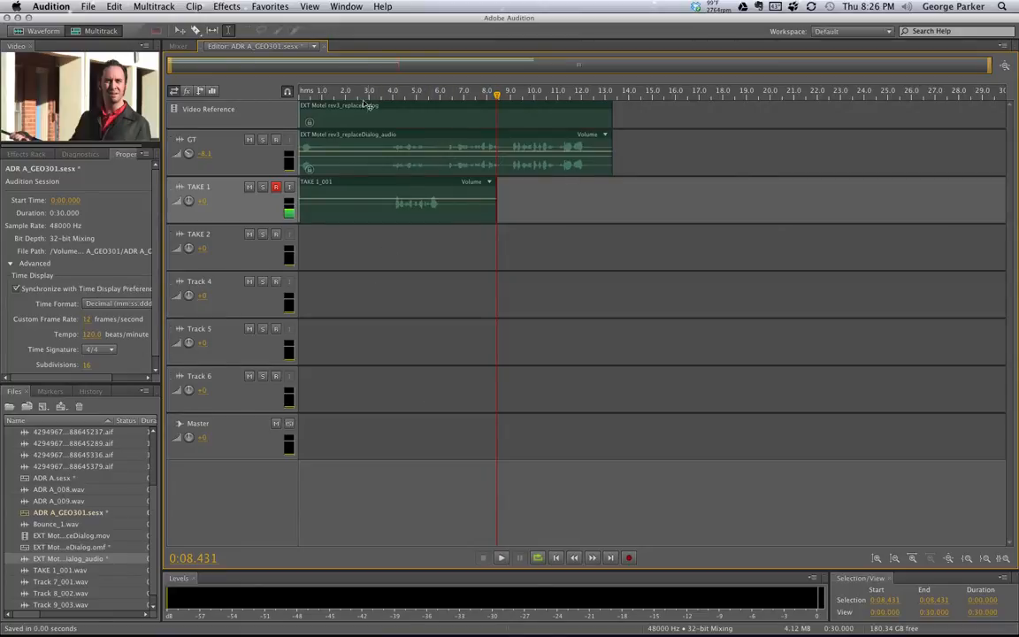
left_click_drag(364, 97, 280, 99)
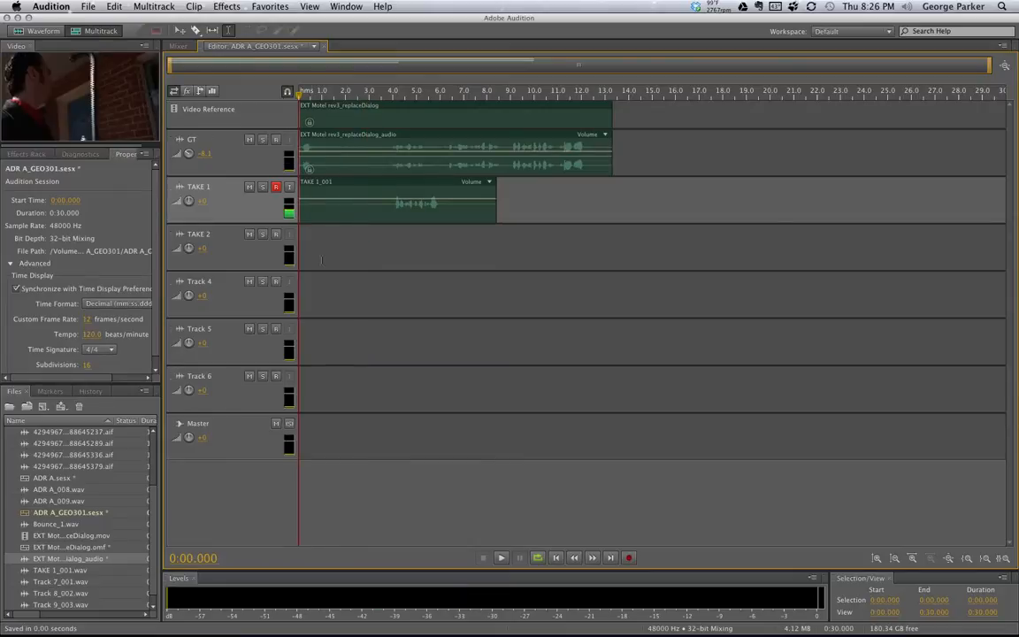
Disarm TAKE 1, arm TAKE 2, and record a 7.9-second take, TAKE 2_002.wav
left_click(275, 189)
left_click(275, 235)
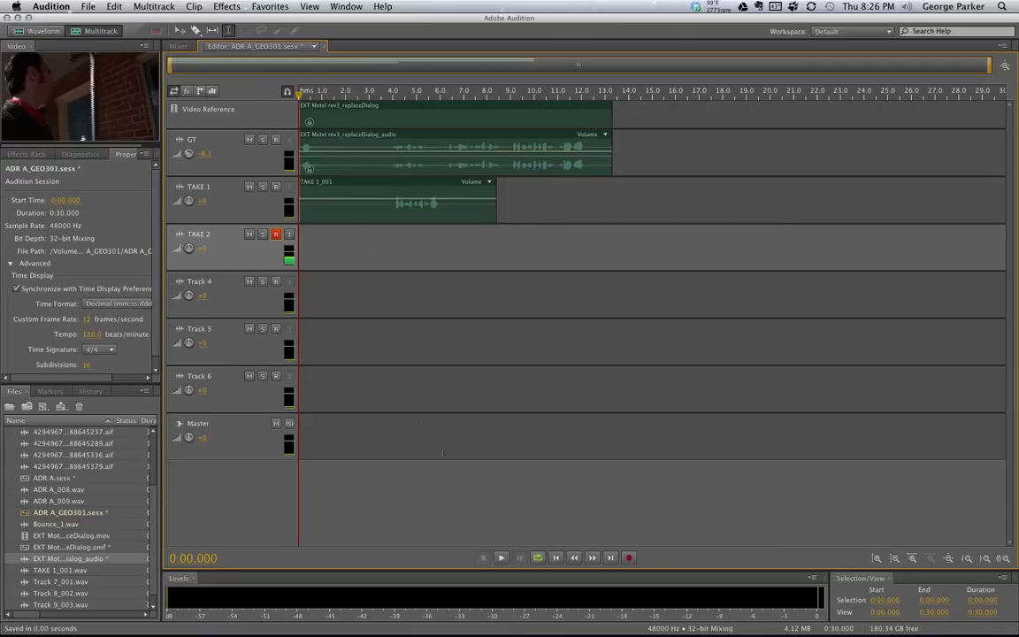
left_click(630, 558)
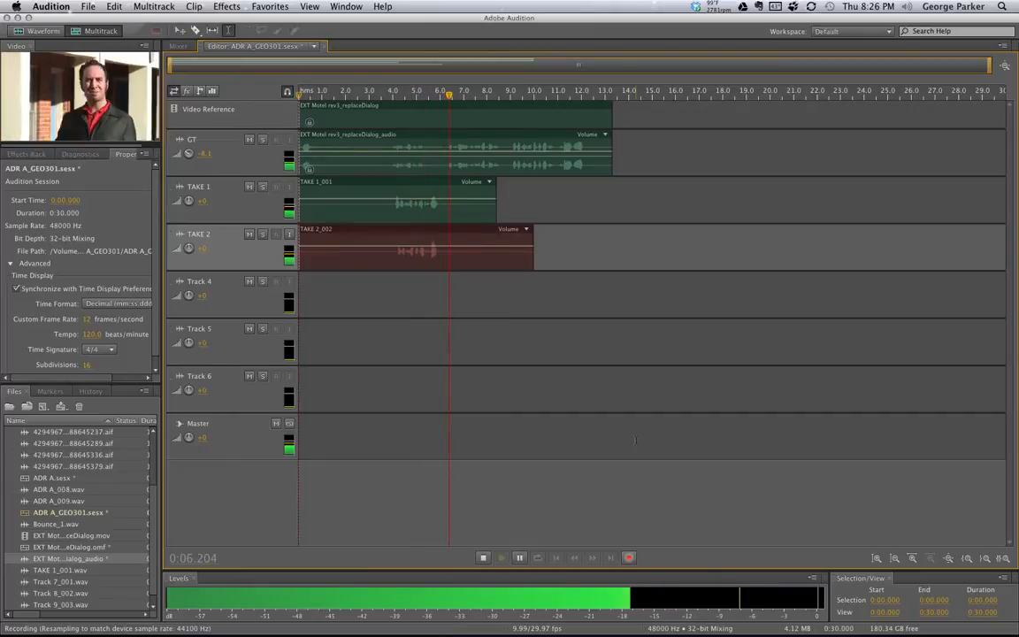
key("space")
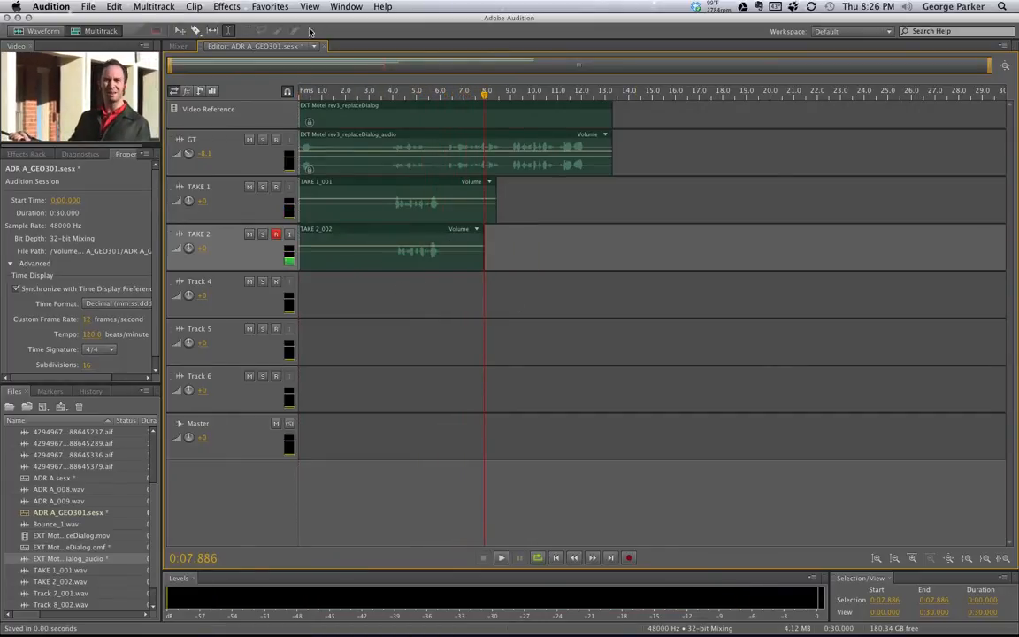
left_click_drag(320, 92, 269, 94)
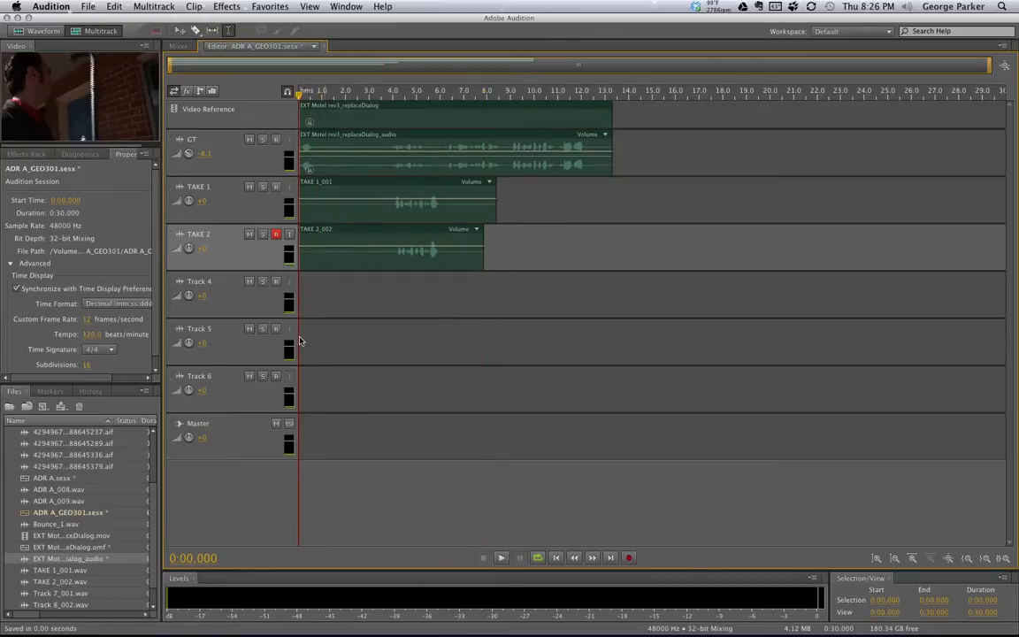
Move the record arm from TAKE 2 to Track 4 and record a 7.4-second take
left_click(275, 234)
left_click(276, 281)
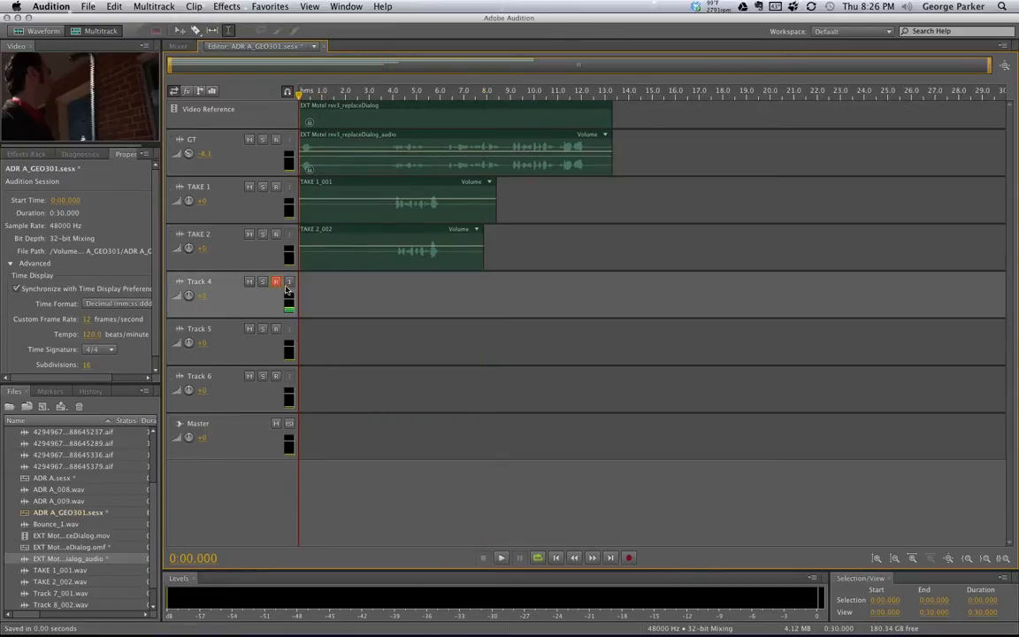
left_click(629, 558)
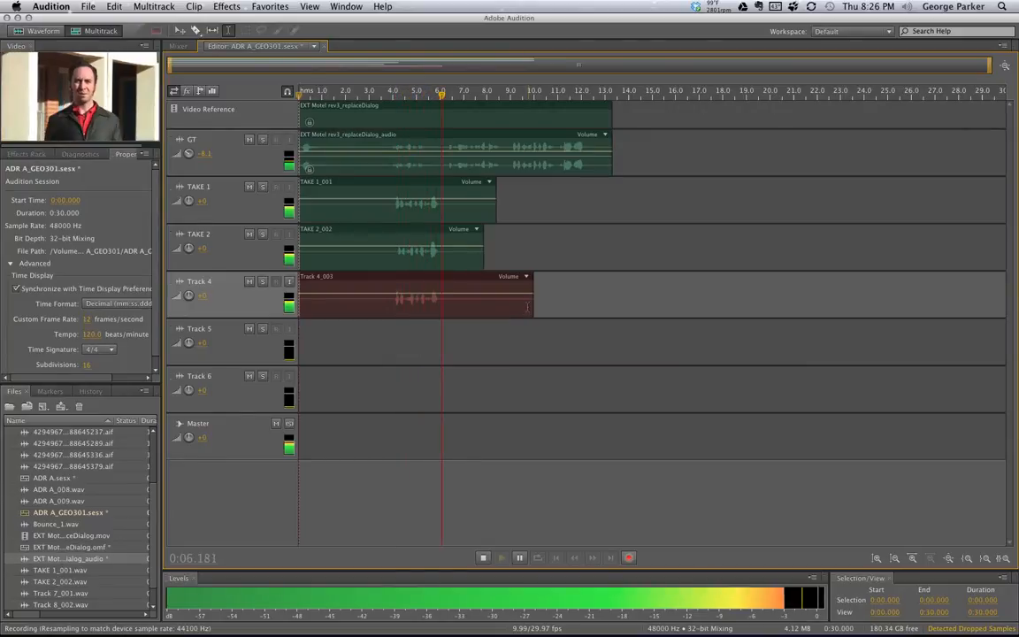
key("space")
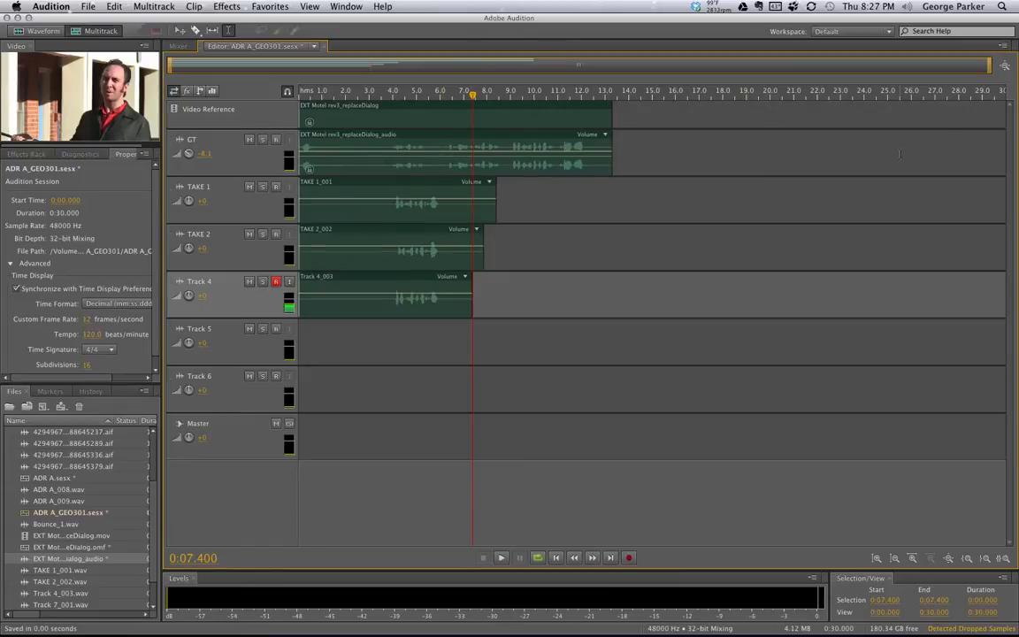
Zoom to the session start and trim TAKE 1 to begin at 0:02.203 and TAKE 2 at 0:02.070
left_click_drag(990, 67, 534, 64)
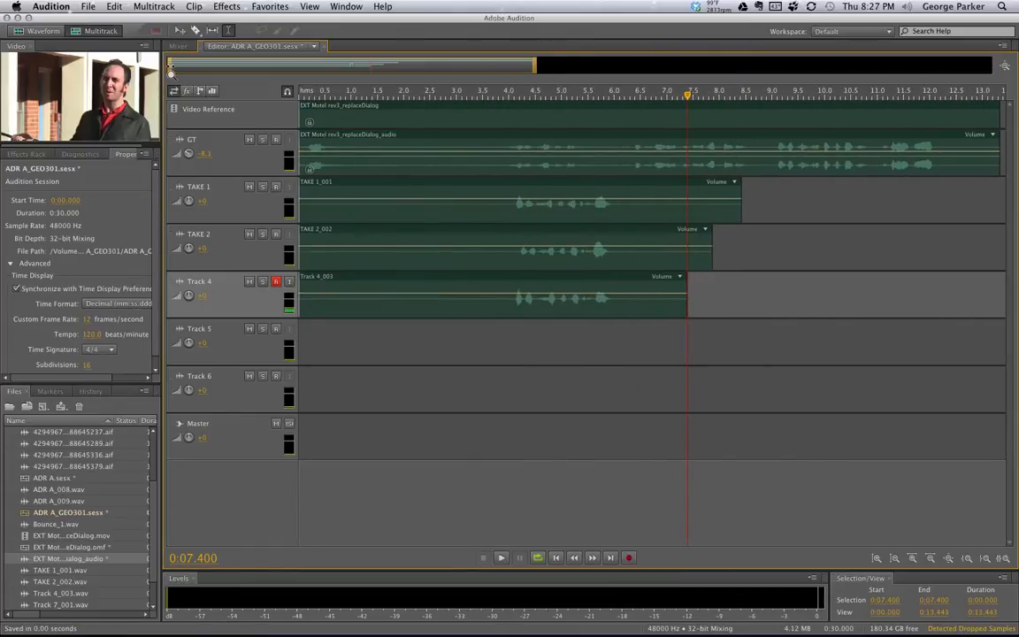
left_click_drag(171, 65, 363, 80)
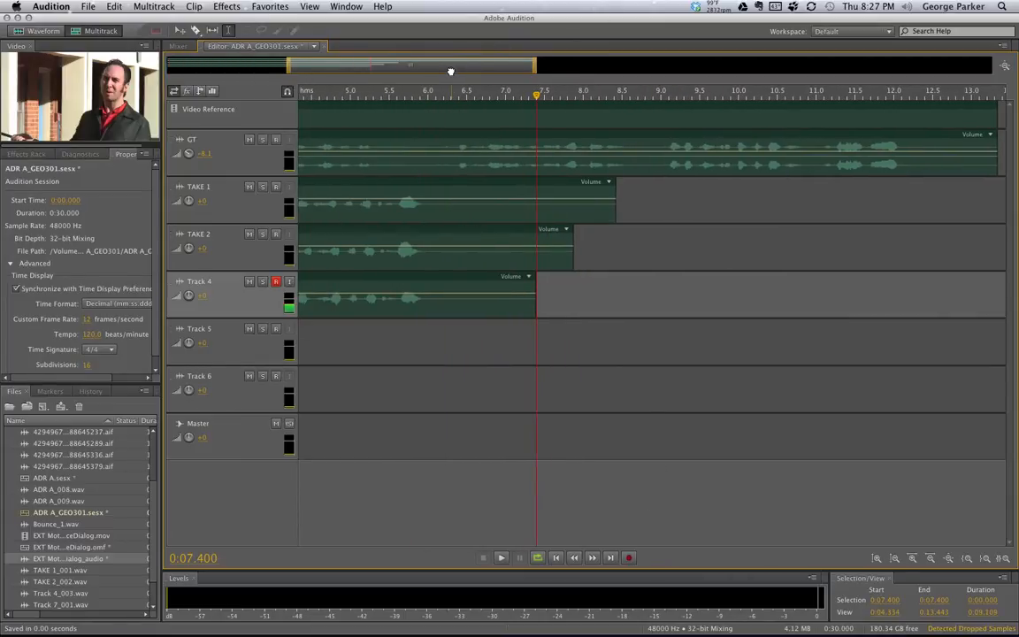
left_click_drag(448, 73, 327, 70)
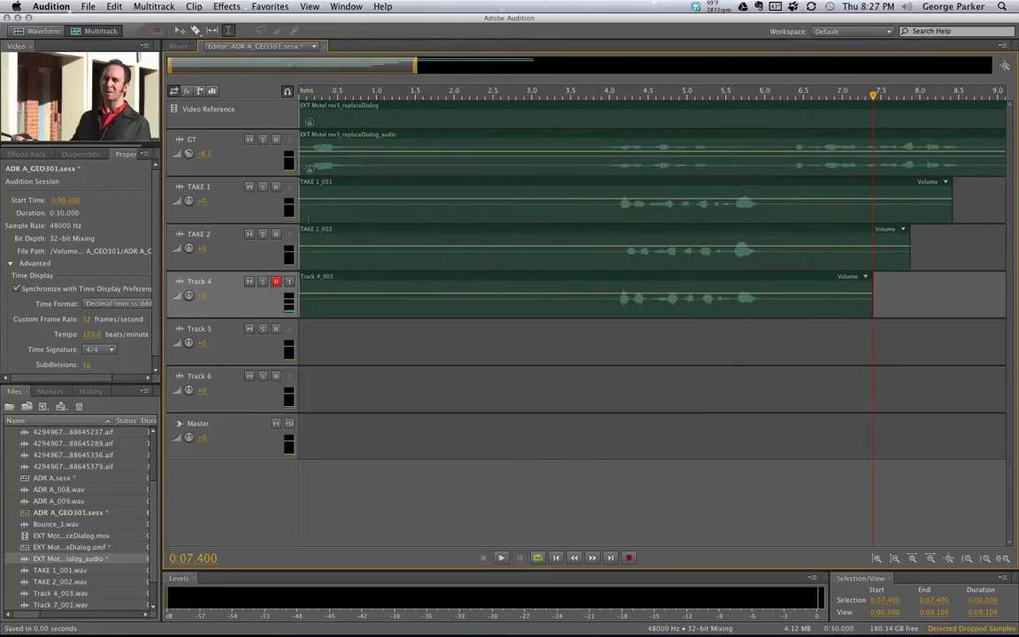
left_click_drag(299, 209, 470, 209)
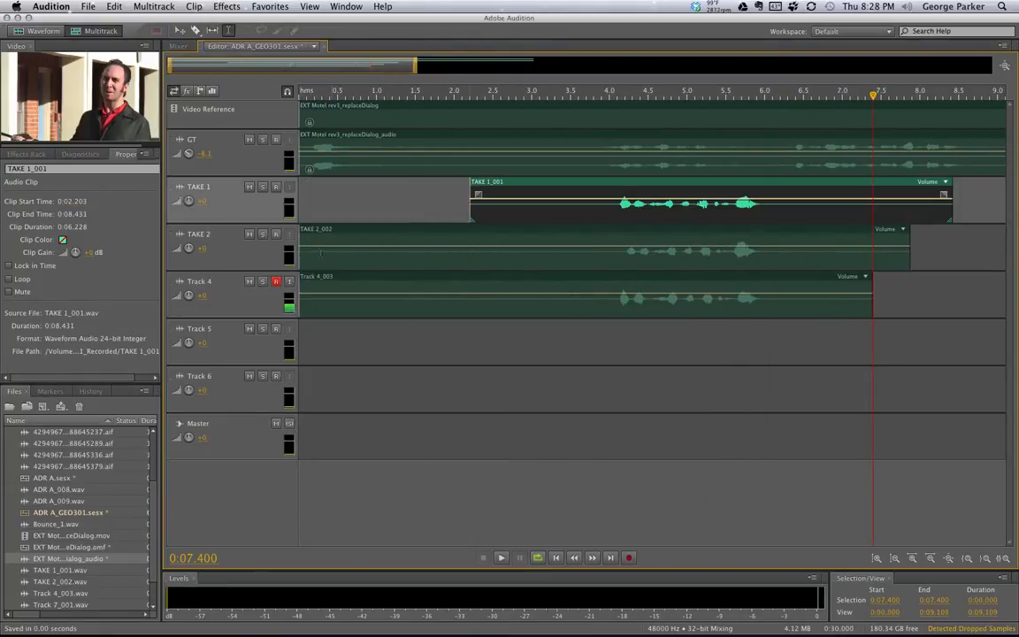
left_click_drag(300, 253, 459, 254)
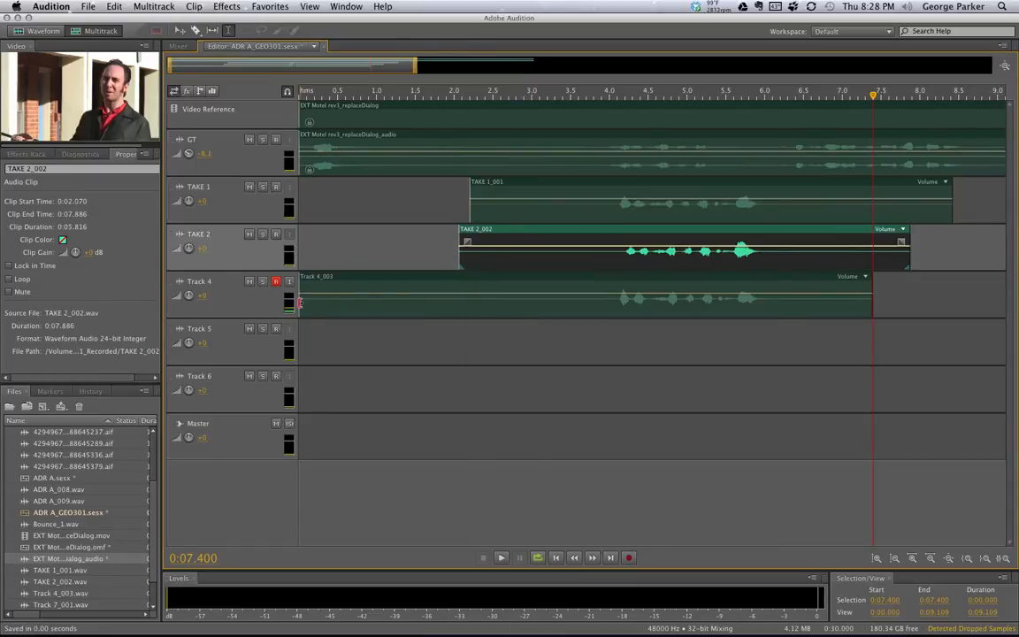
left_click_drag(300, 304, 292, 124)
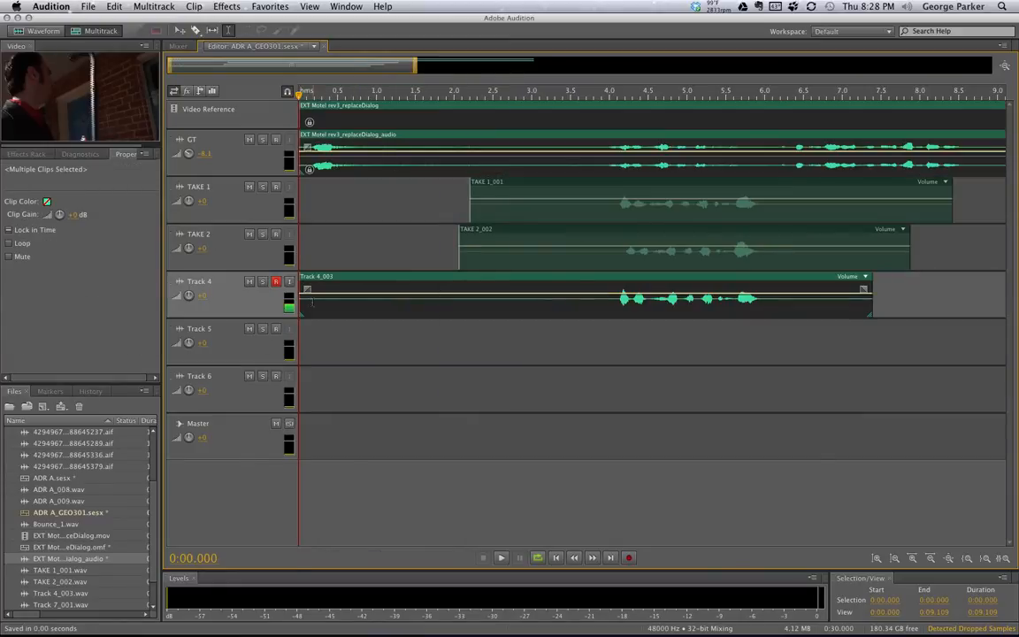
Undo an accidental clip move, then trim Track 4_003 to start at 0:02.000
left_click_drag(343, 306, 493, 306)
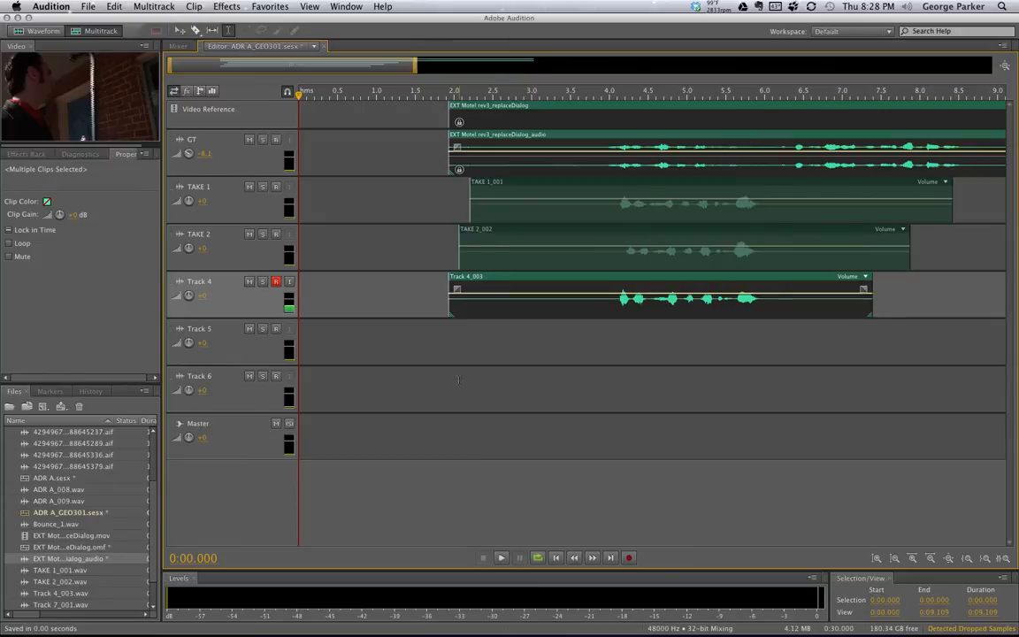
key("super+a")
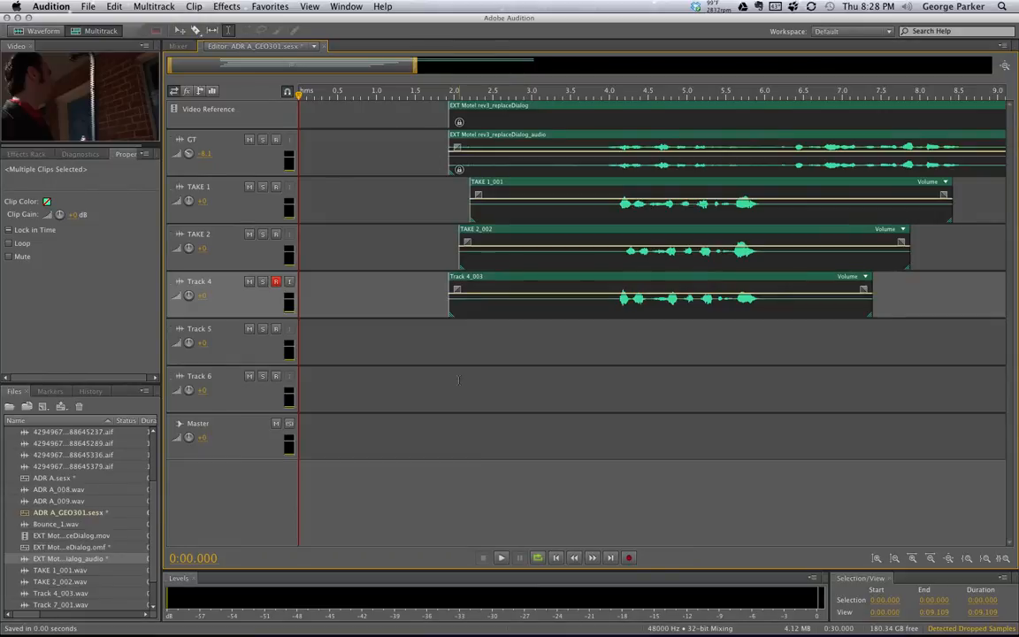
key("super+z")
left_click(450, 339)
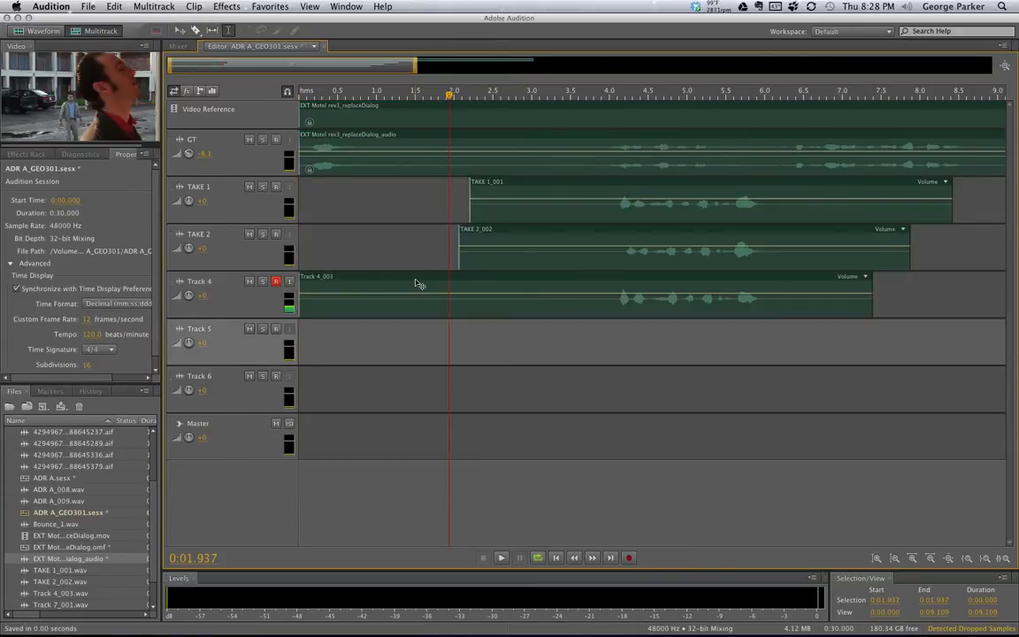
left_click(415, 279)
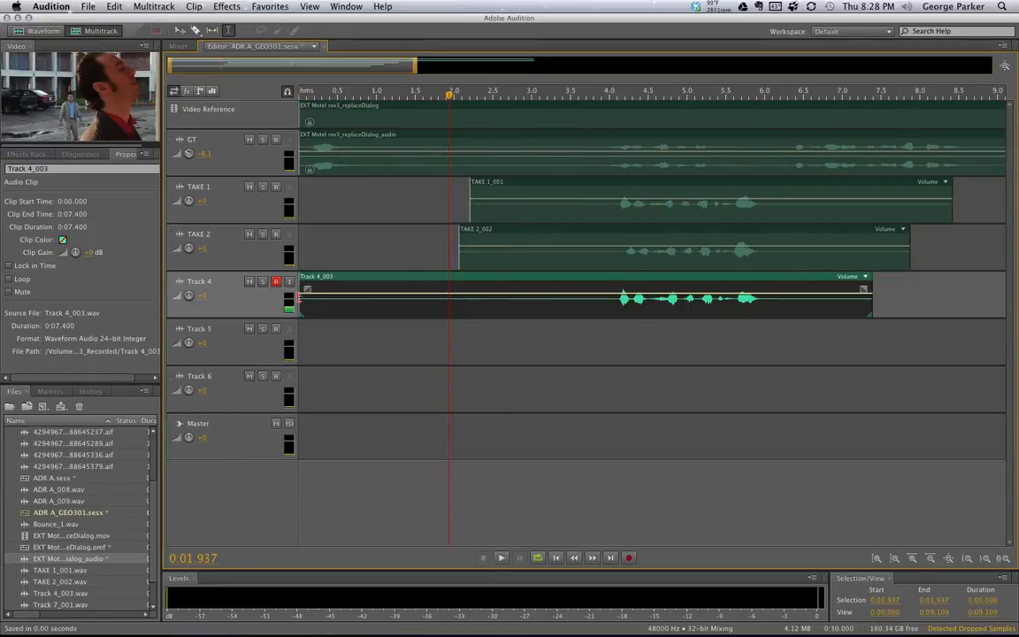
left_click_drag(298, 301, 453, 292)
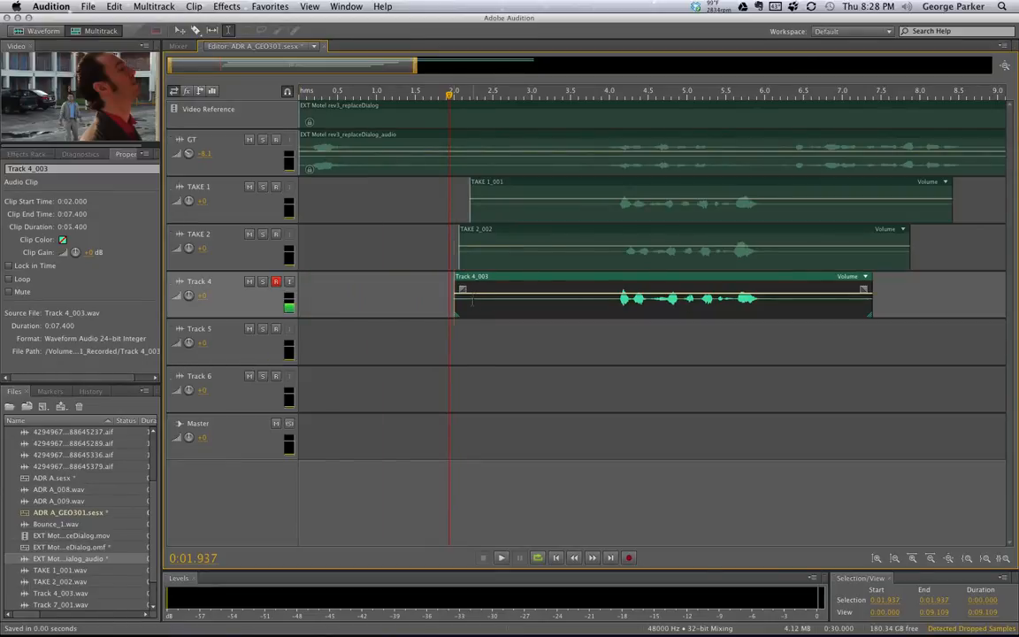
Scrub the ruler around 4 seconds to preview the trimmed take, then bring up System Preferences
left_click(611, 93)
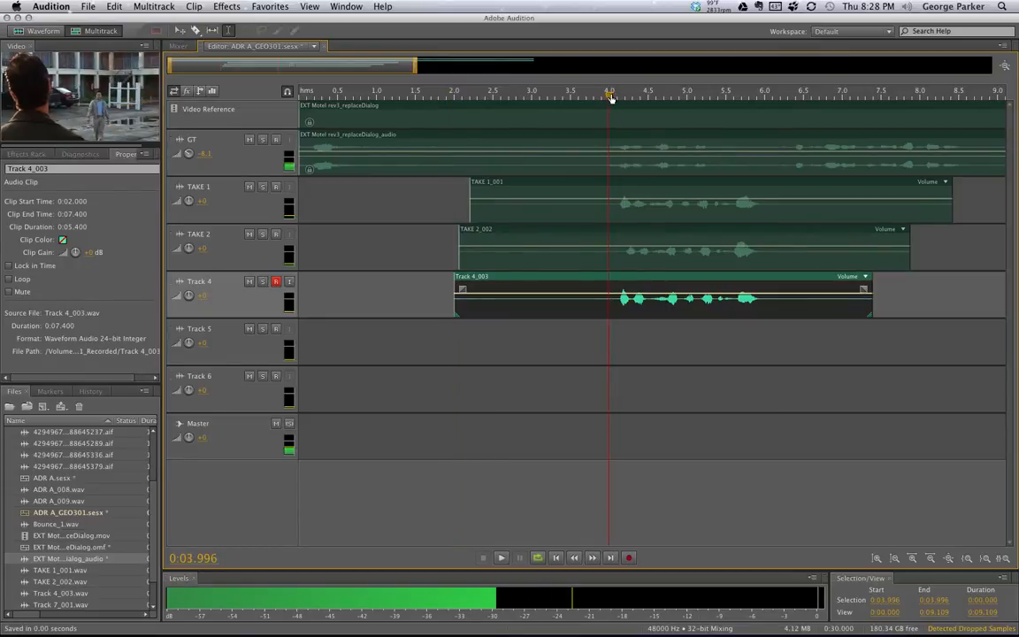
left_click_drag(610, 98, 617, 97)
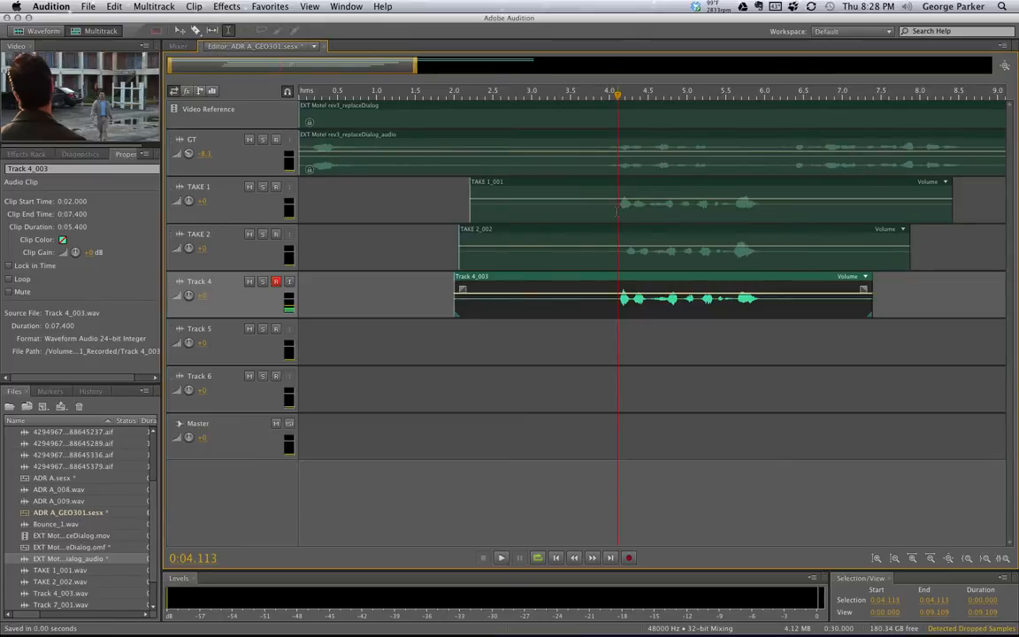
mouse_move(903, 625)
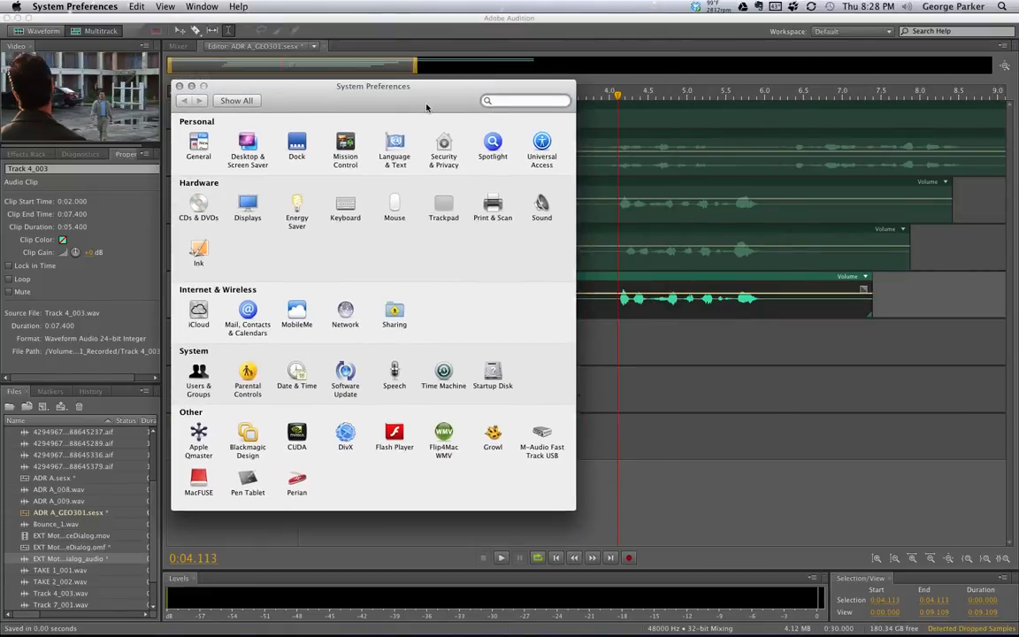
Change the Sound output device from Lexicon Lambda to Line Out and return to Audition
left_click(541, 207)
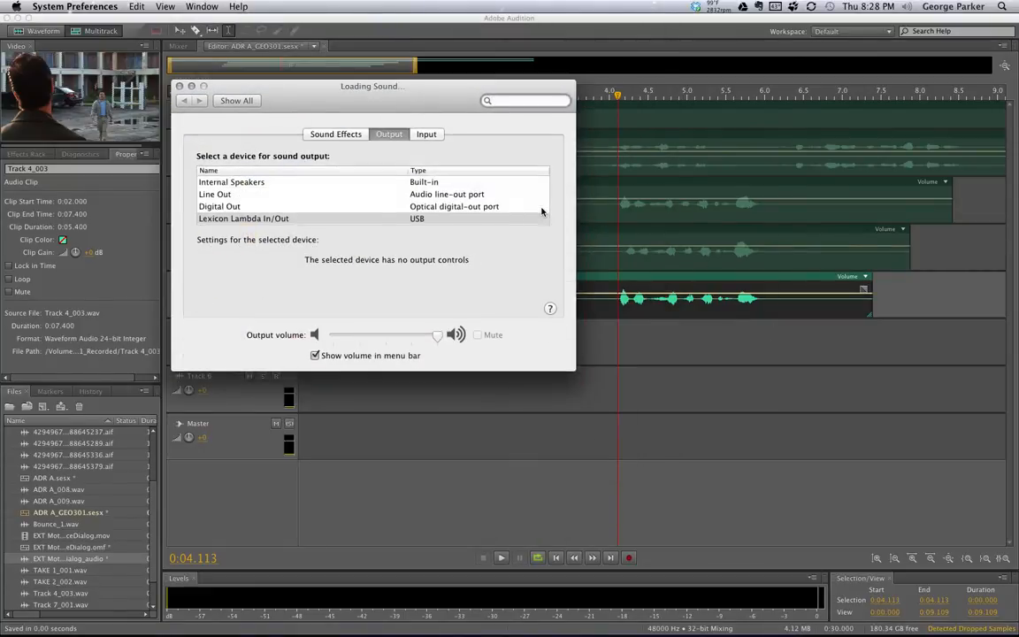
left_click(227, 194)
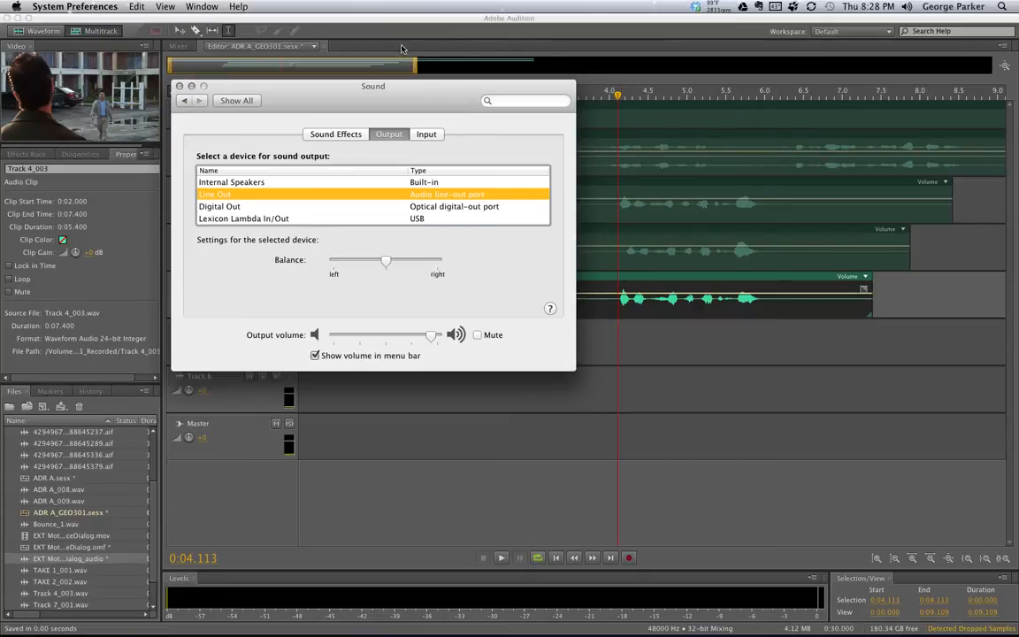
left_click(372, 33)
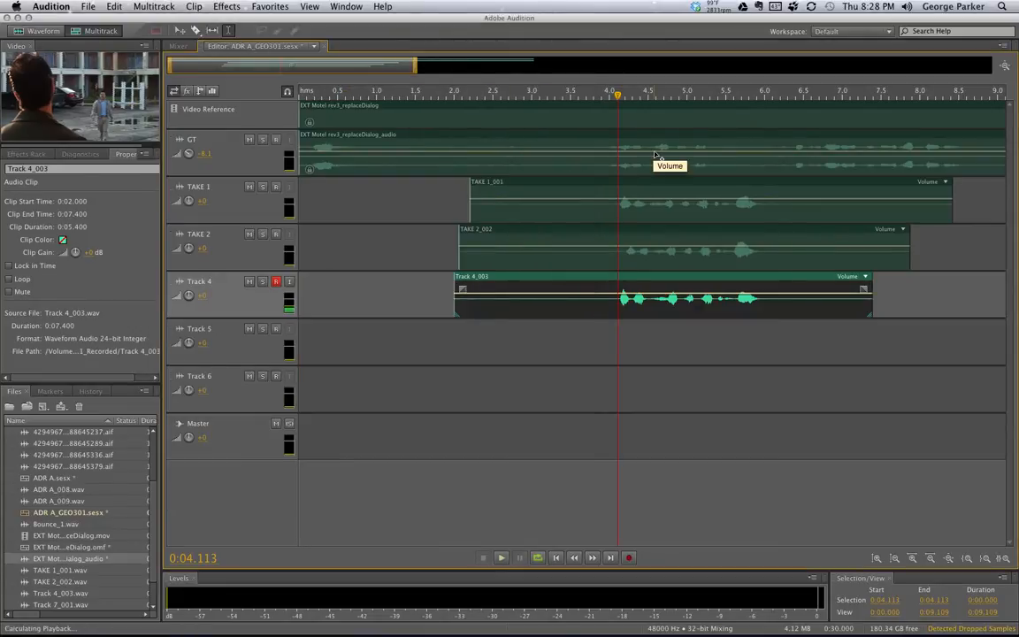
key("space")
key("space")
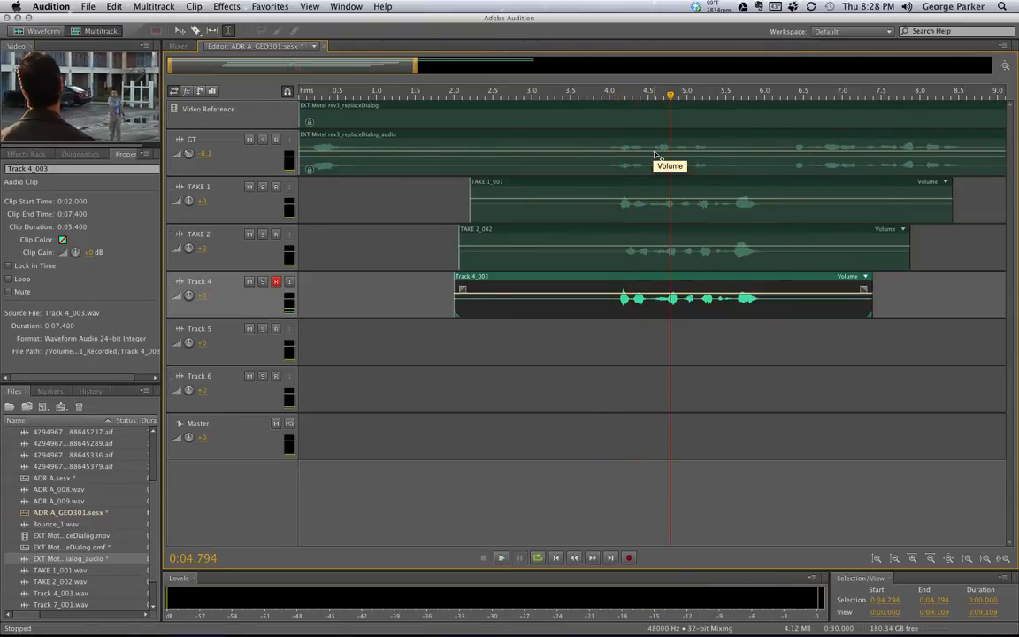
left_click(616, 95)
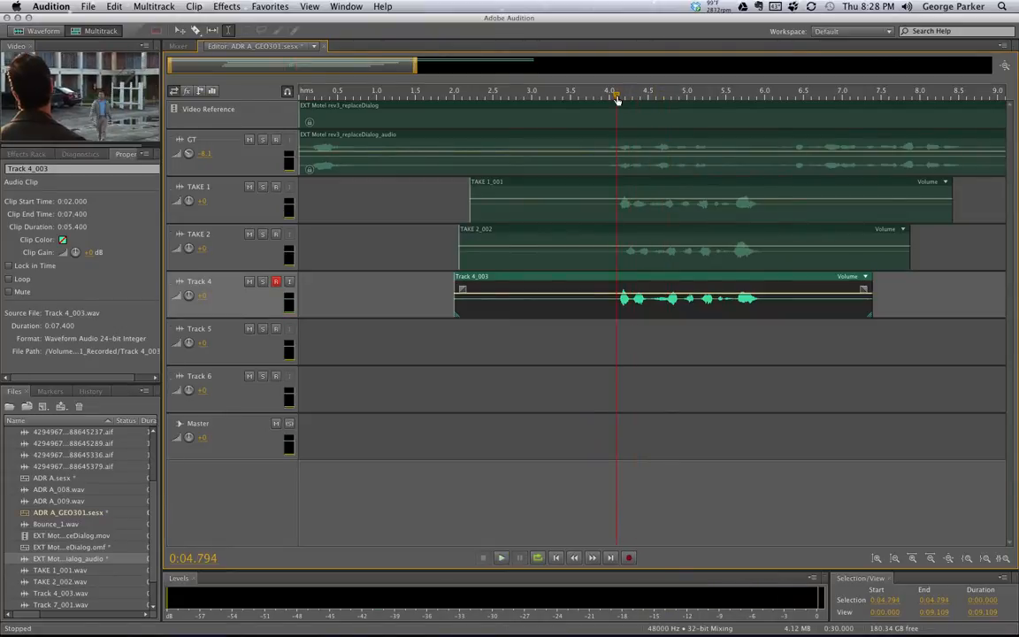
key("space")
key("space")
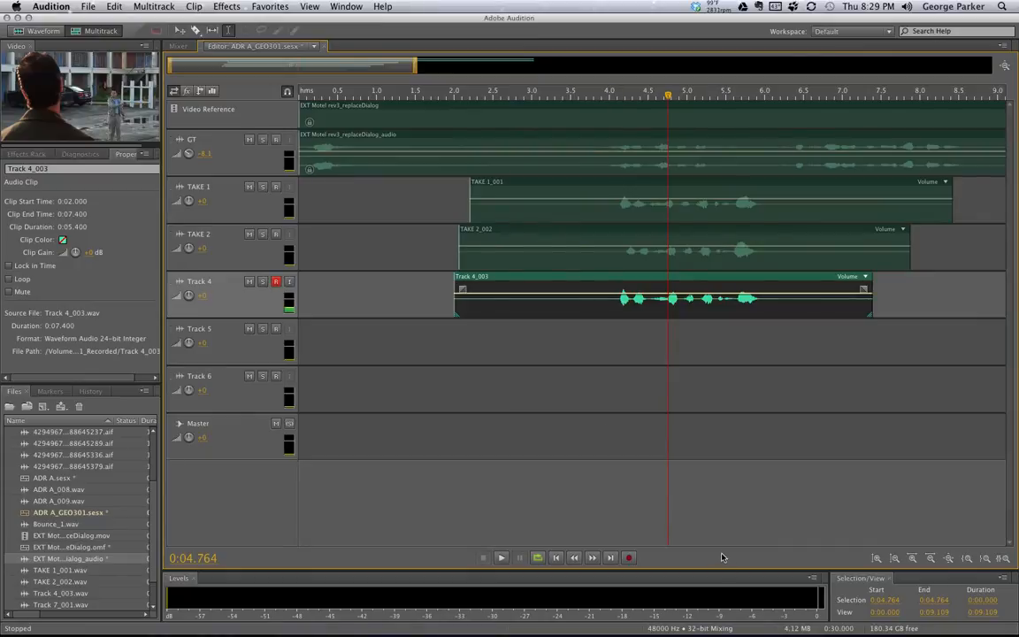
key("super+Tab")
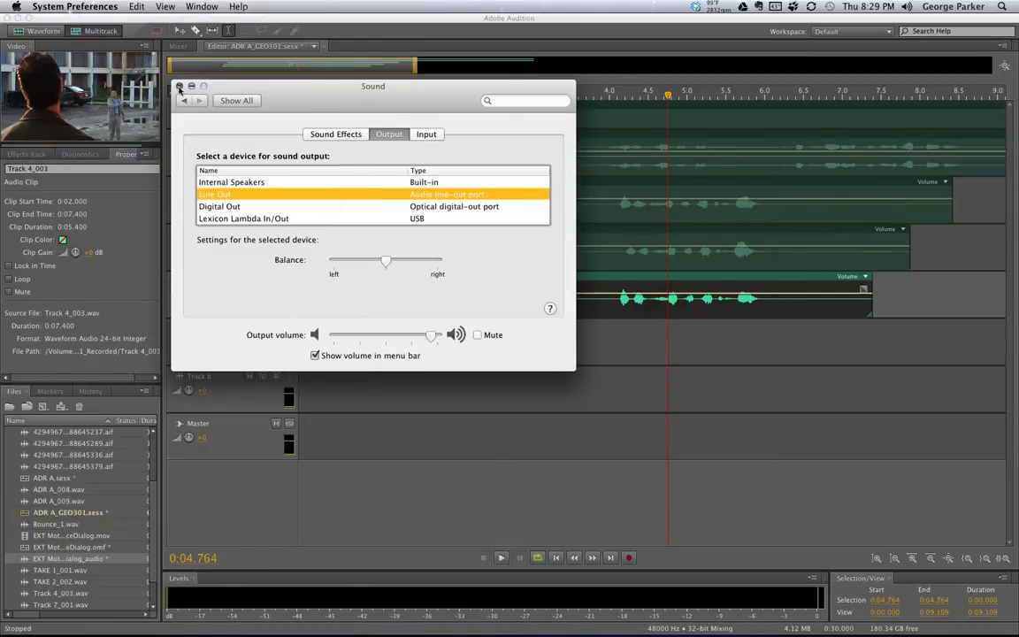
left_click(179, 86)
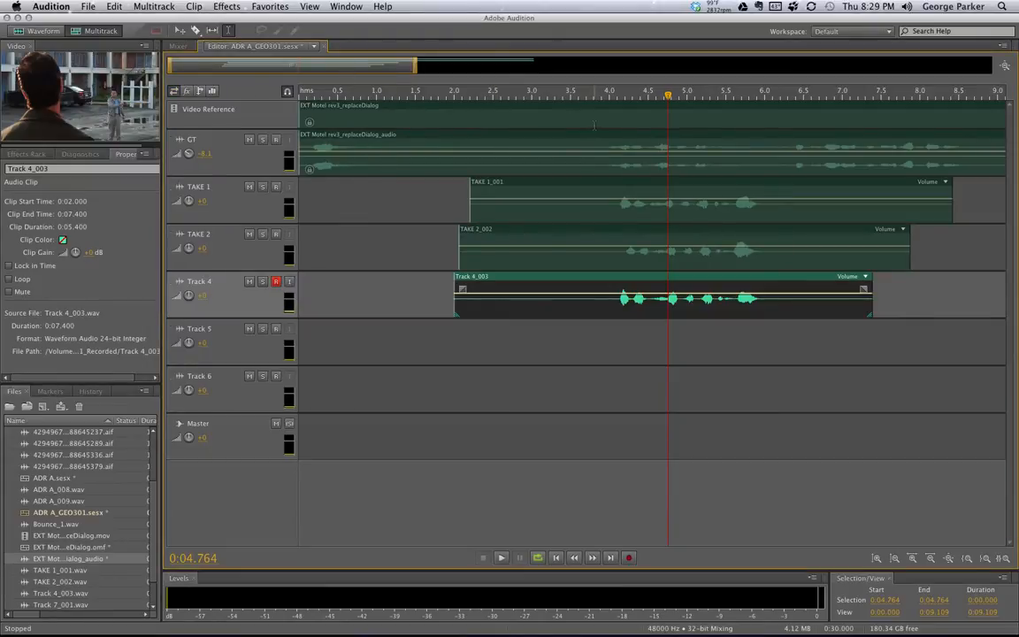
left_click_drag(558, 88, 619, 98)
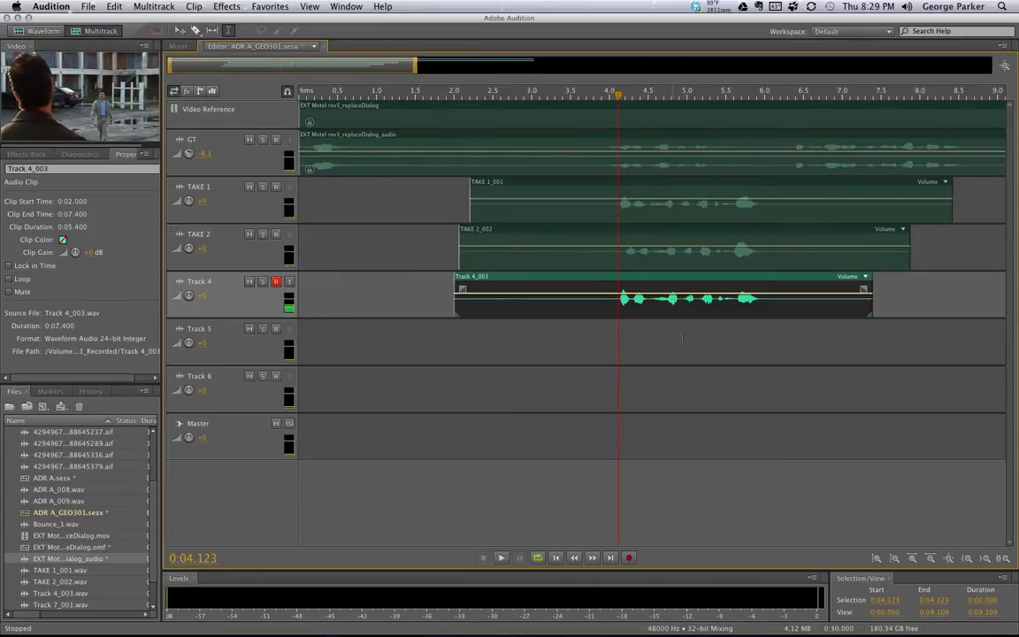
left_click_drag(674, 279, 674, 283)
left_click(670, 235, "super")
left_click(669, 235, "super")
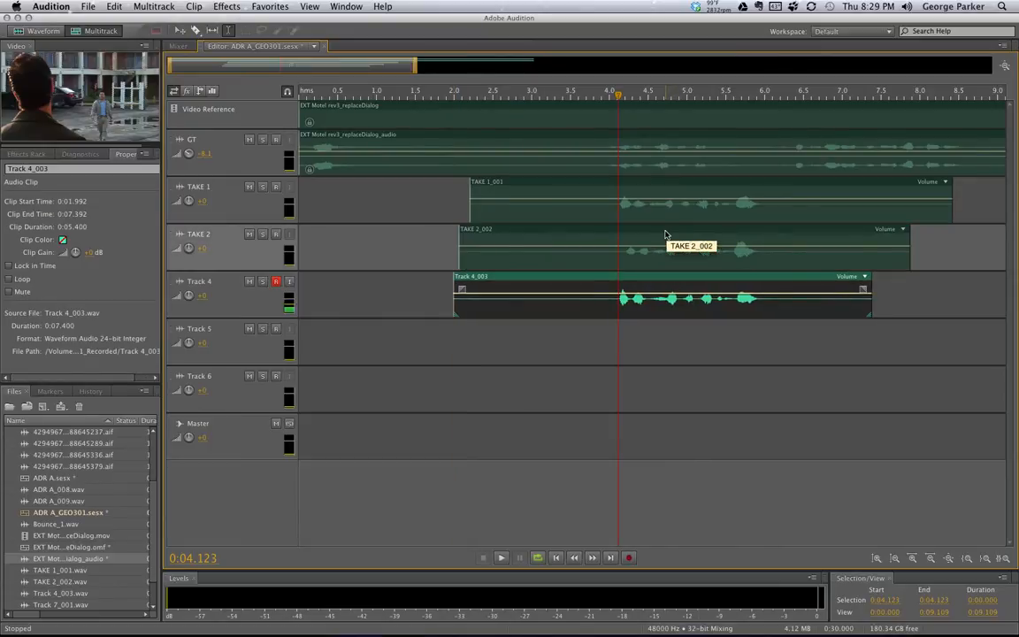
left_click(669, 235, "super")
left_click(669, 236, "super")
left_click(669, 235)
left_click_drag(669, 235, 661, 235)
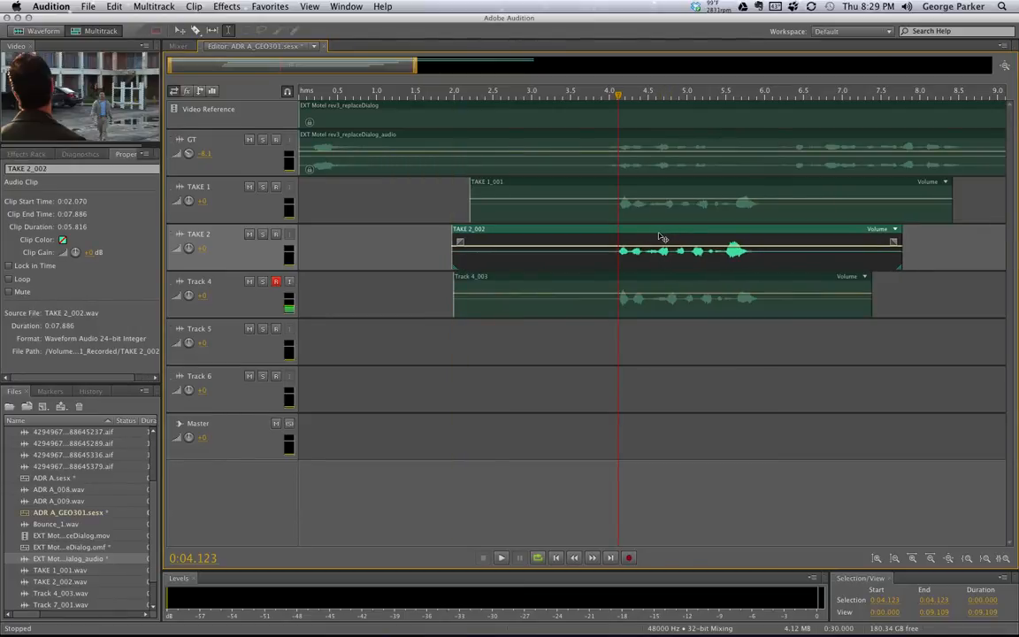
left_click(275, 281)
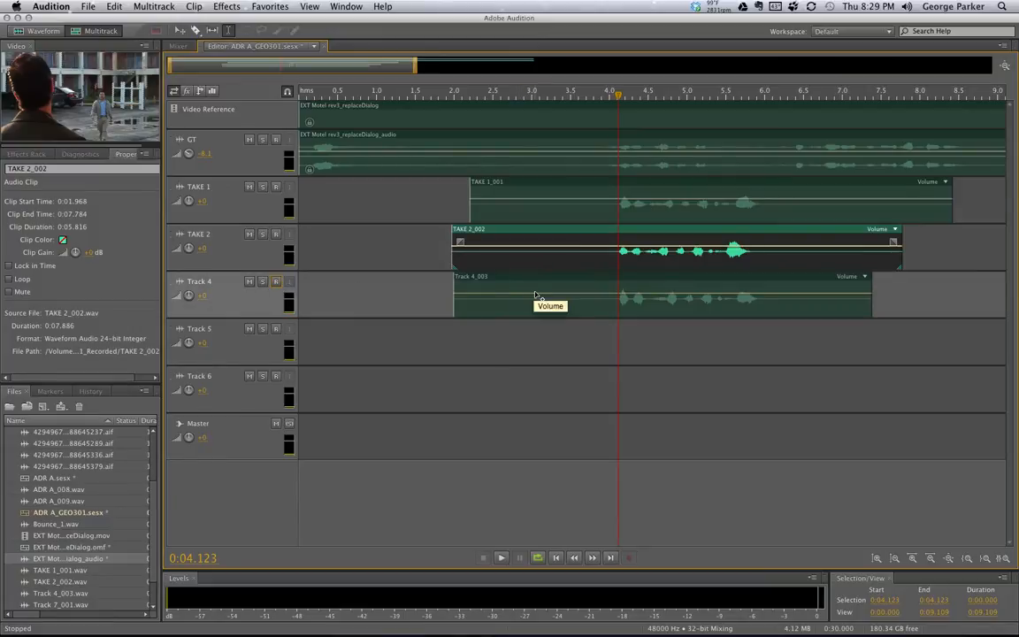
key("space")
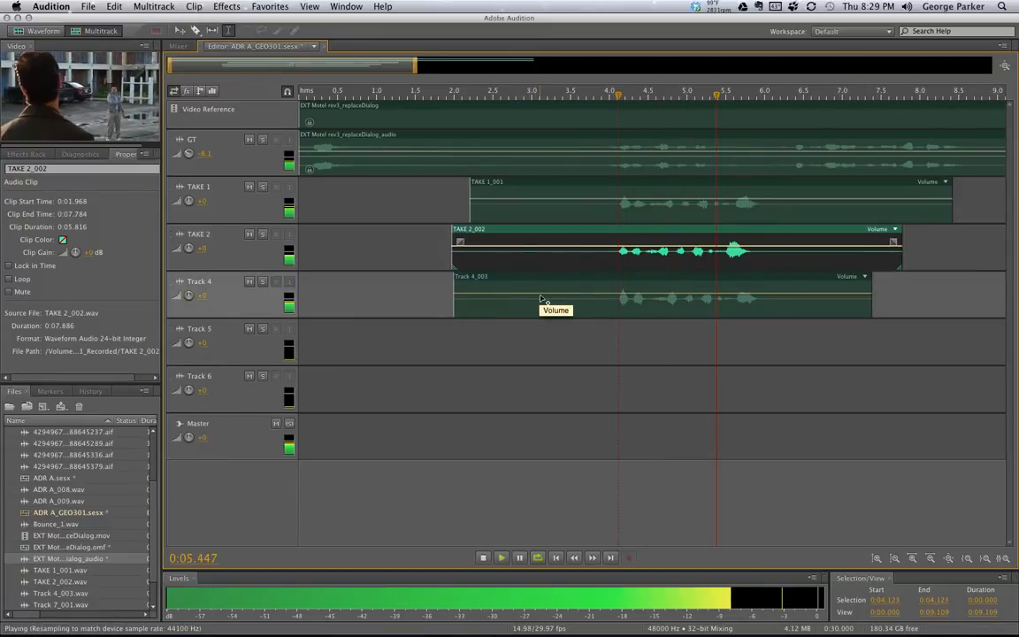
key("space")
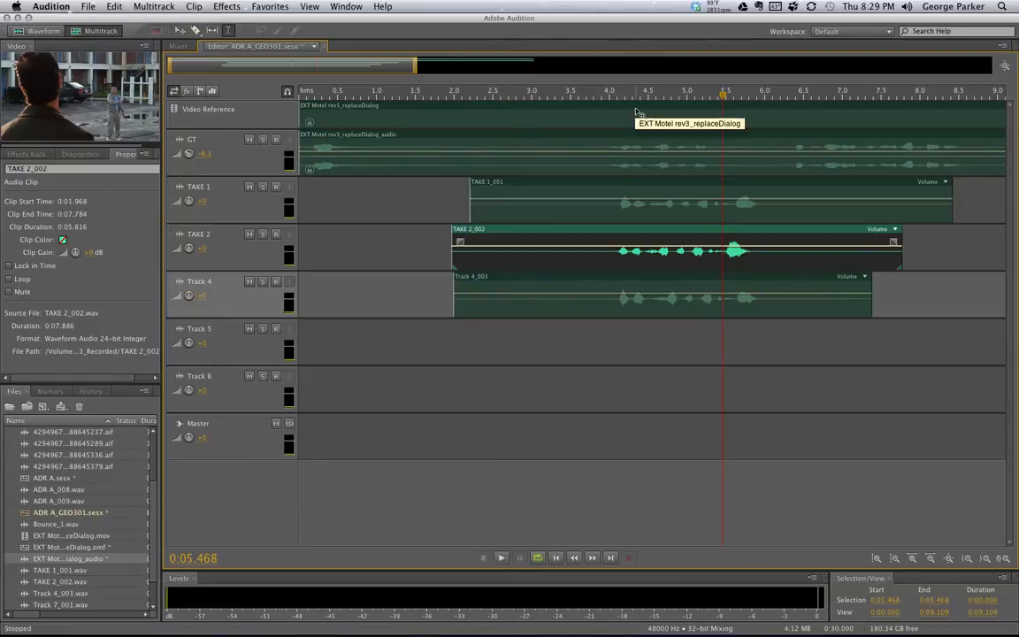
left_click_drag(621, 96, 618, 96)
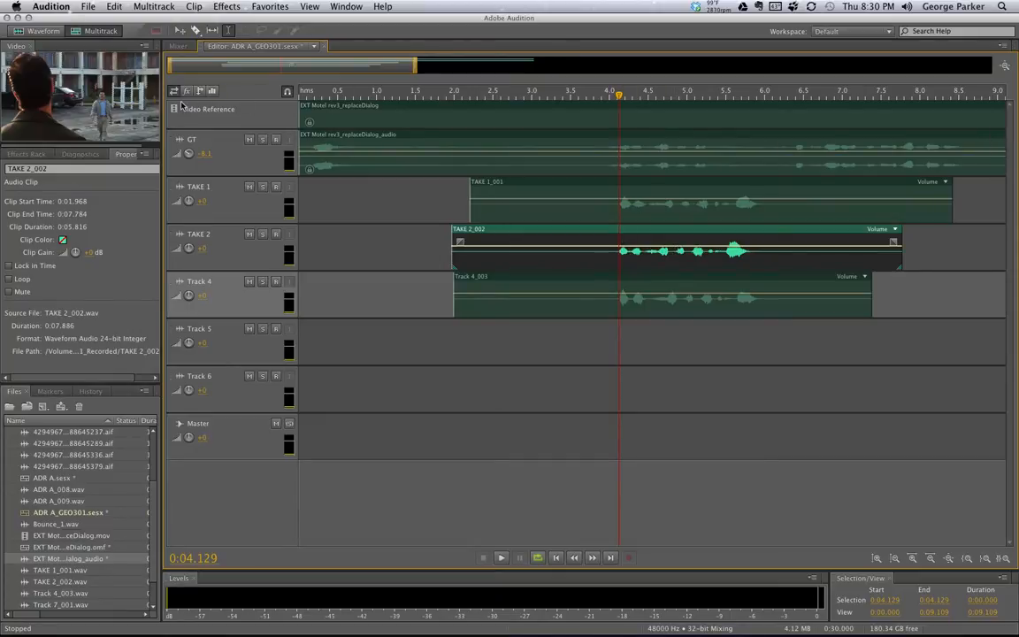
Razor-cut TAKE 1 at 4.5 s, TAKE 2 at 4.8 and 5 s, Track 4 at 5.1 s, then restore the Move tool
left_click(196, 31)
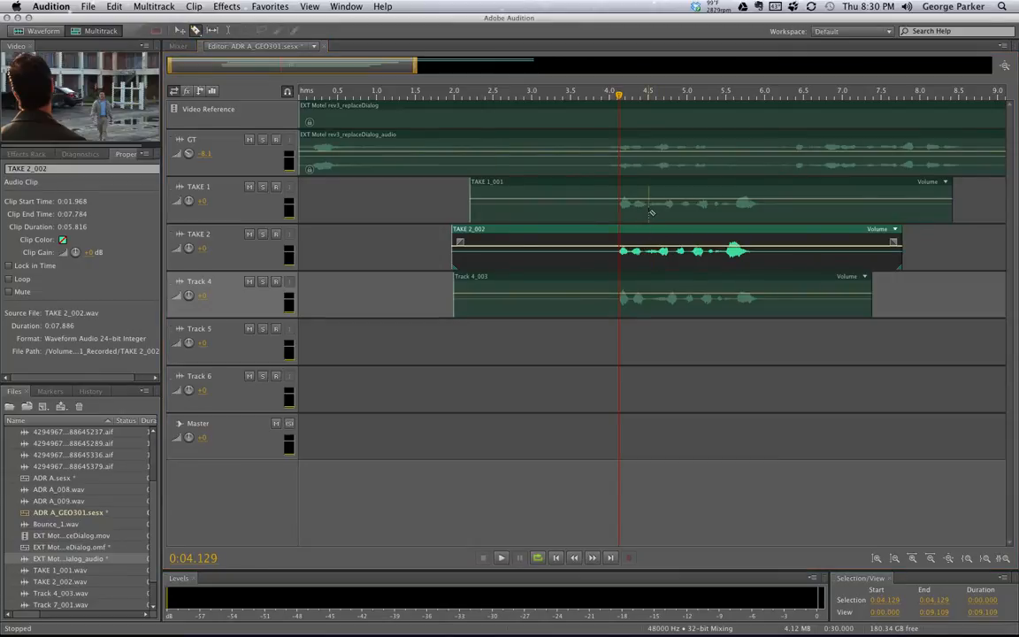
left_click(649, 212)
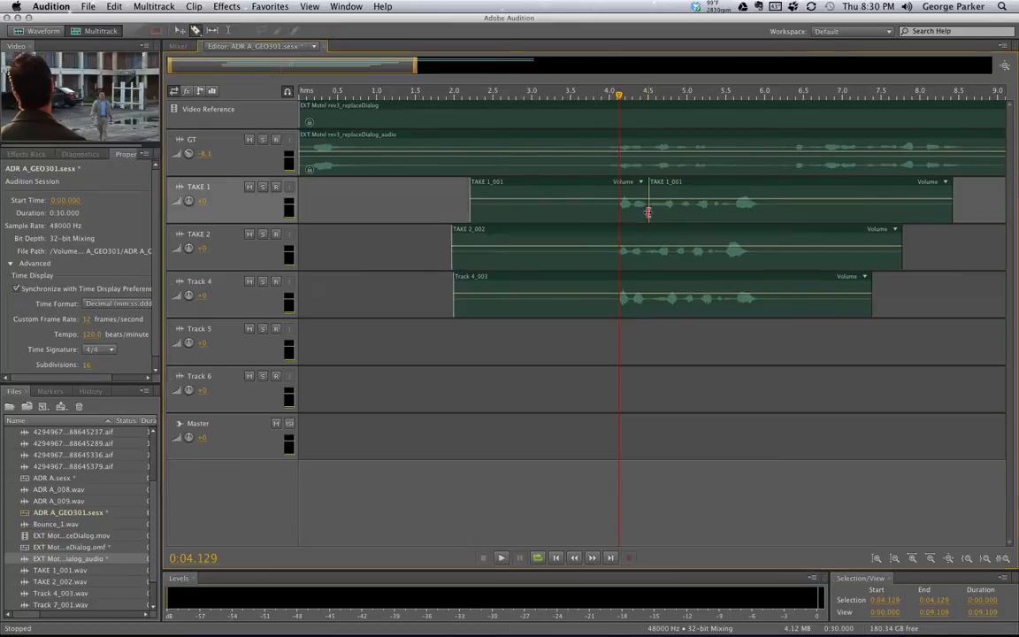
left_click(672, 263)
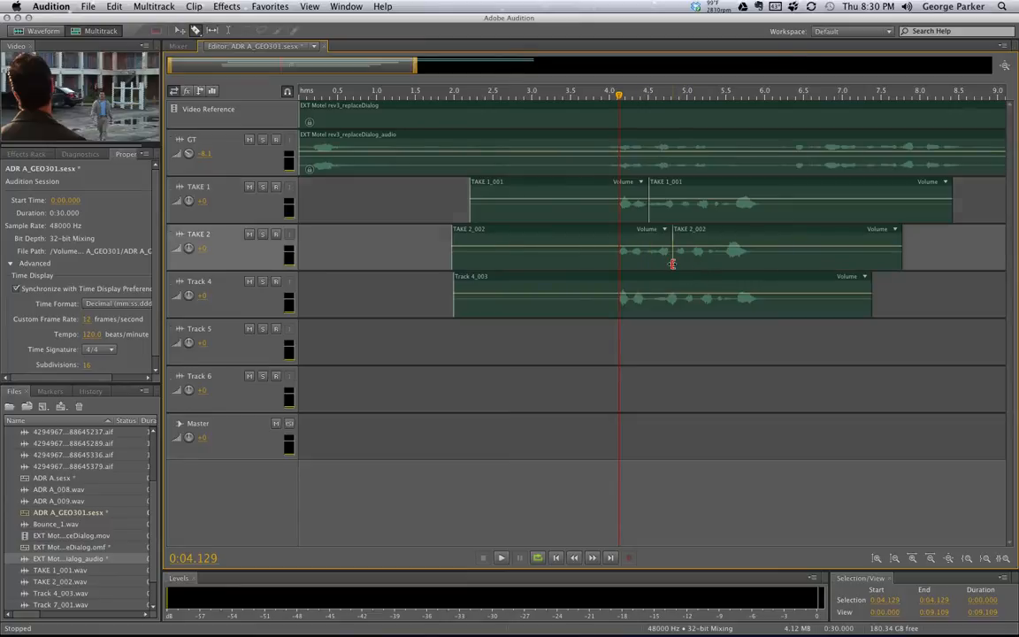
left_click(698, 297)
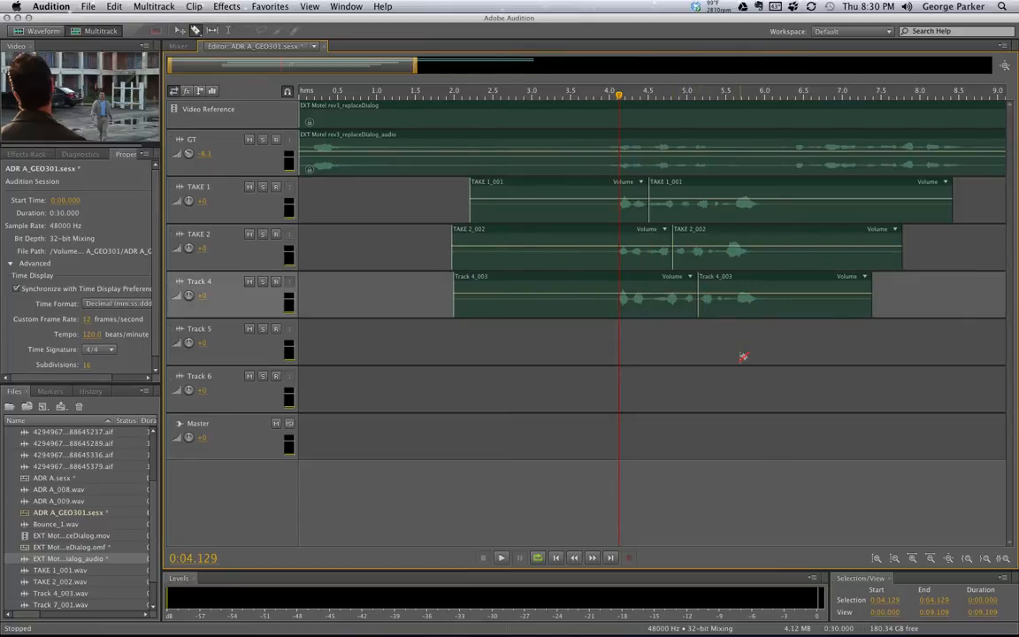
left_click(688, 260)
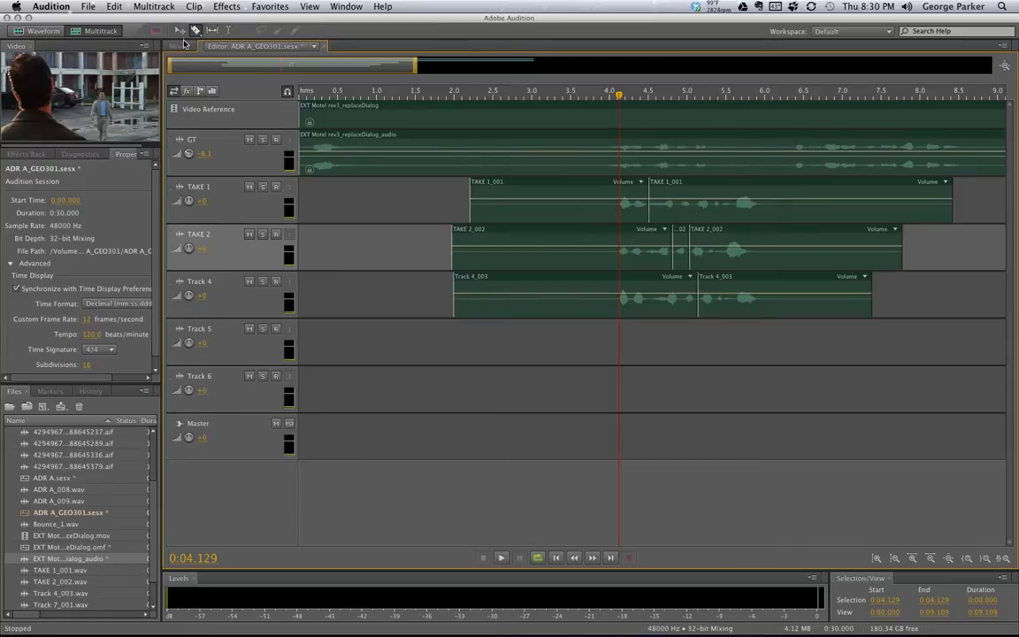
left_click(181, 29)
left_click(221, 188)
left_click(142, 5)
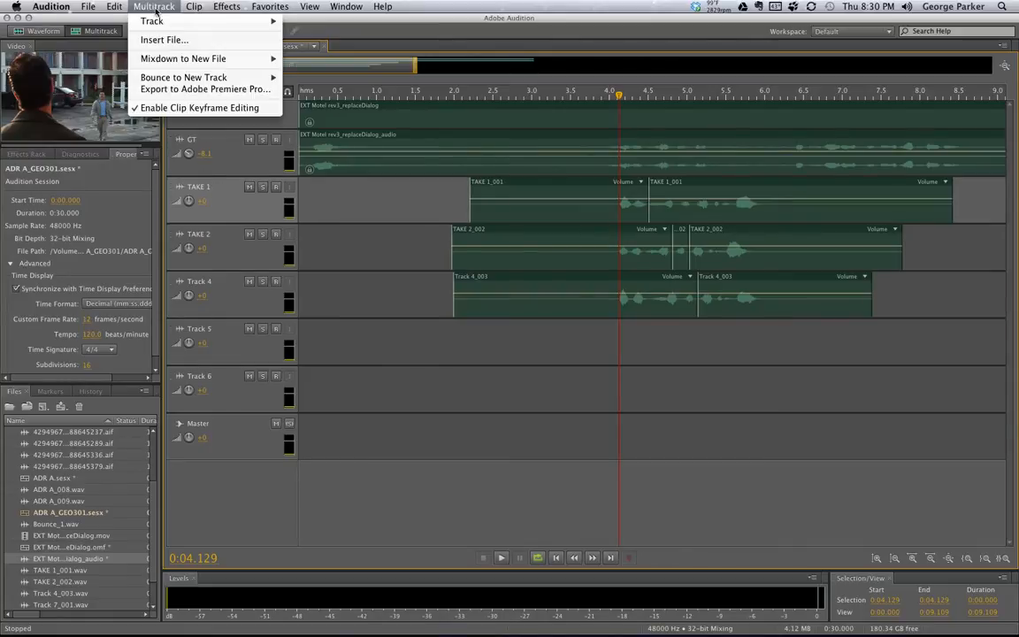
Add mono audio Track 7, move it just below GT, and solo it
mouse_move(247, 20)
left_click(356, 28)
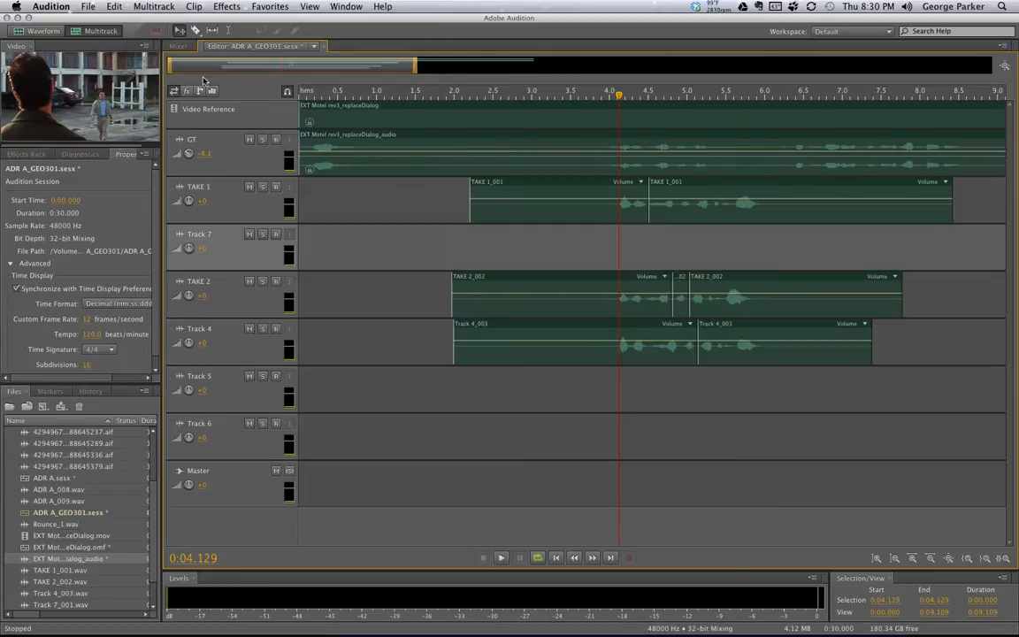
left_click_drag(181, 224, 170, 174)
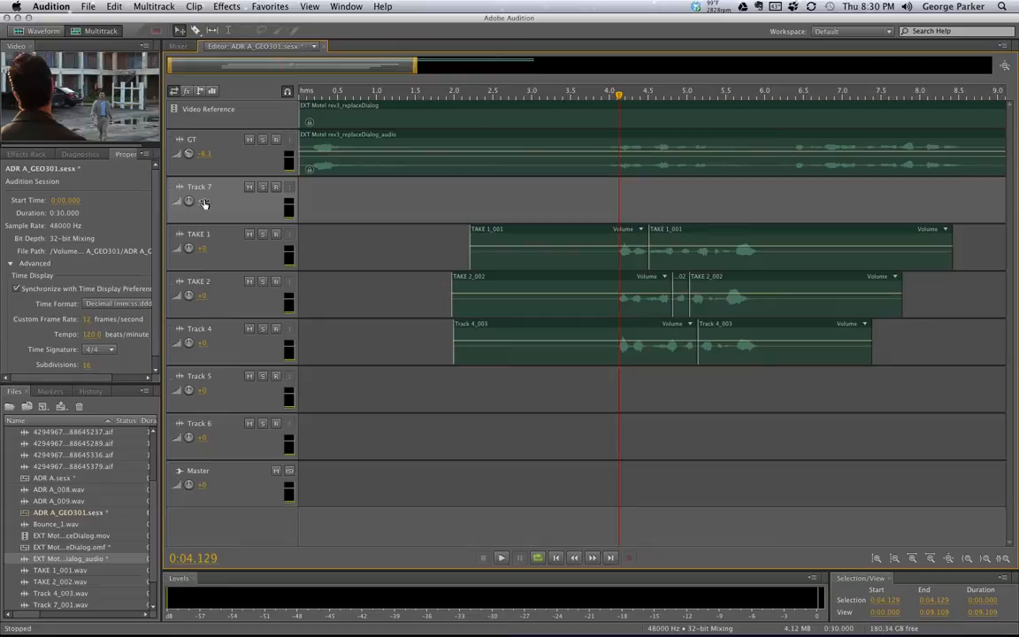
left_click(251, 236)
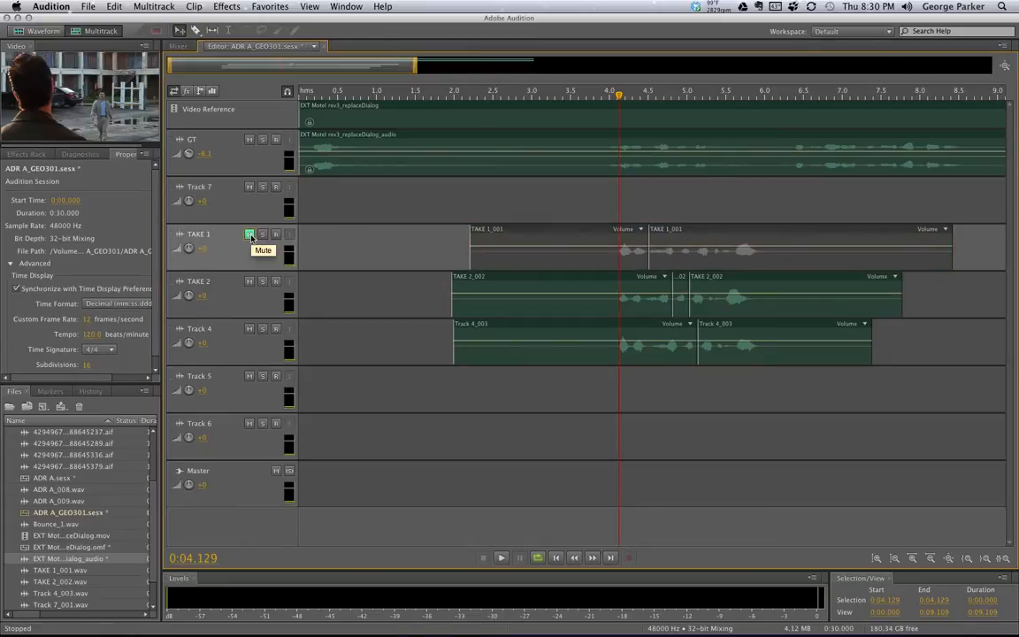
left_click(262, 187)
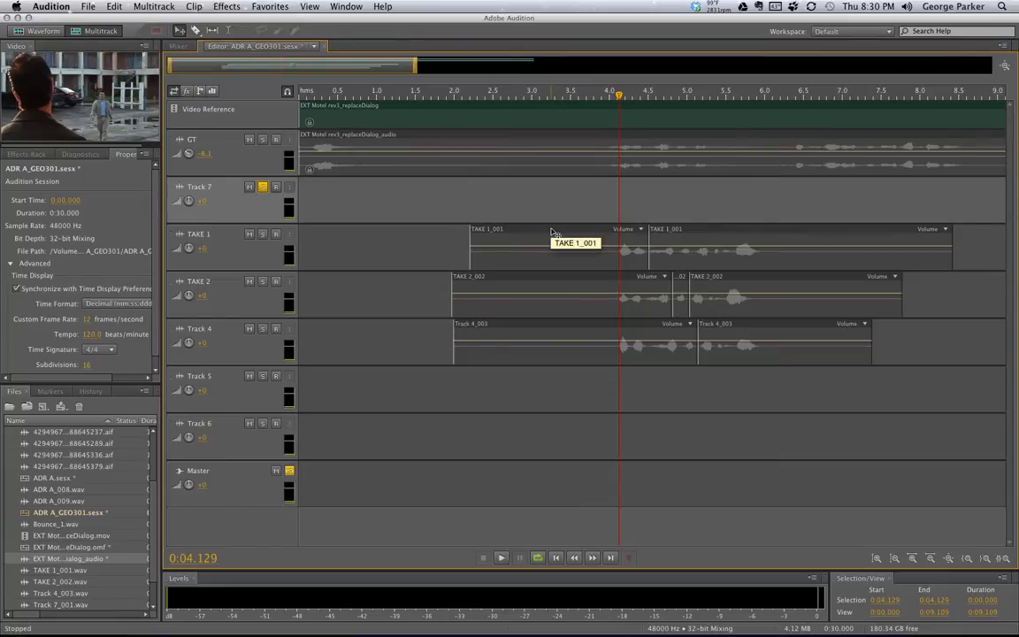
Comp onto Track 7 the TAKE 1_001 head, two cut TAKE 2 pieces, and Track 4's tail
left_click(553, 233)
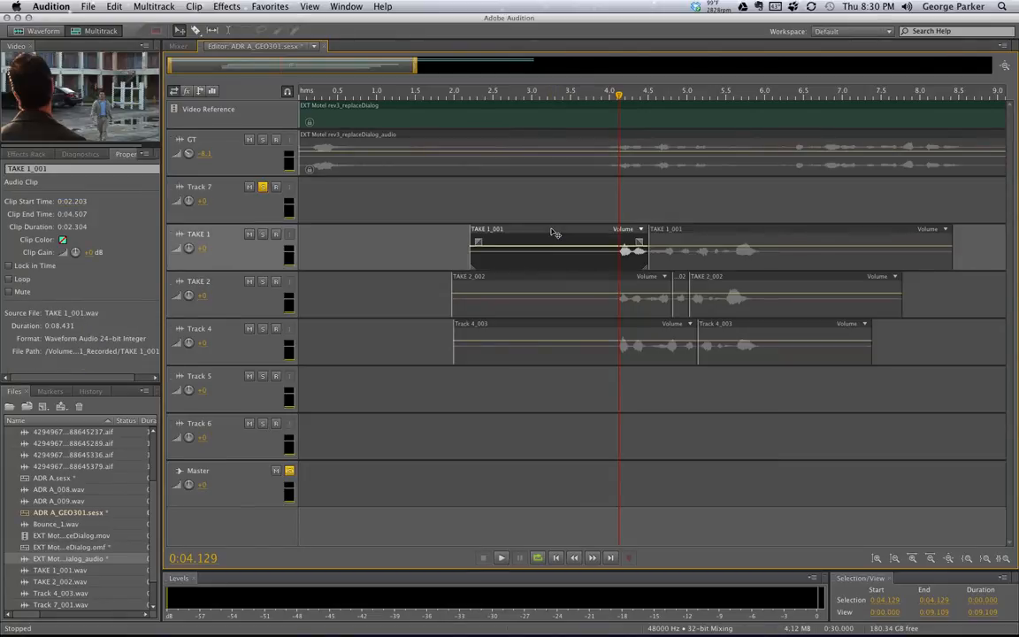
left_click(551, 208)
left_click_drag(540, 230, 541, 204)
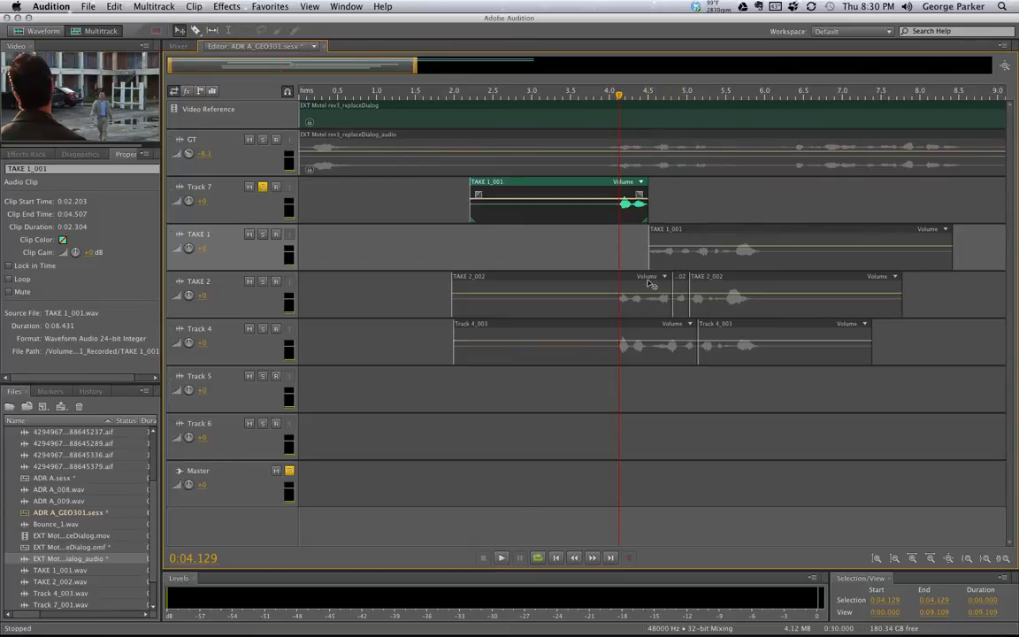
left_click(194, 31)
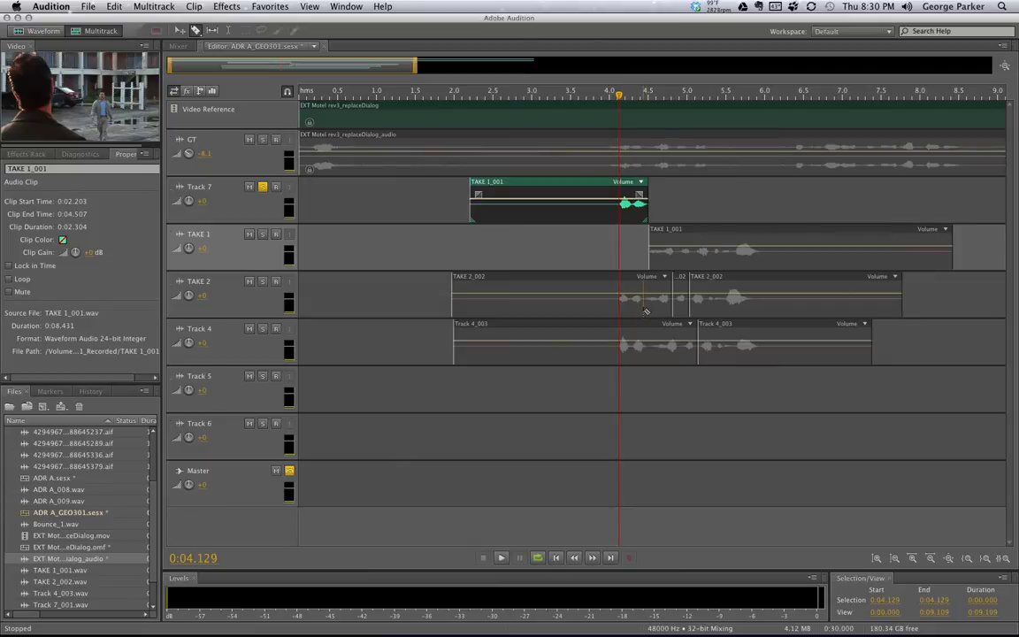
left_click(645, 309)
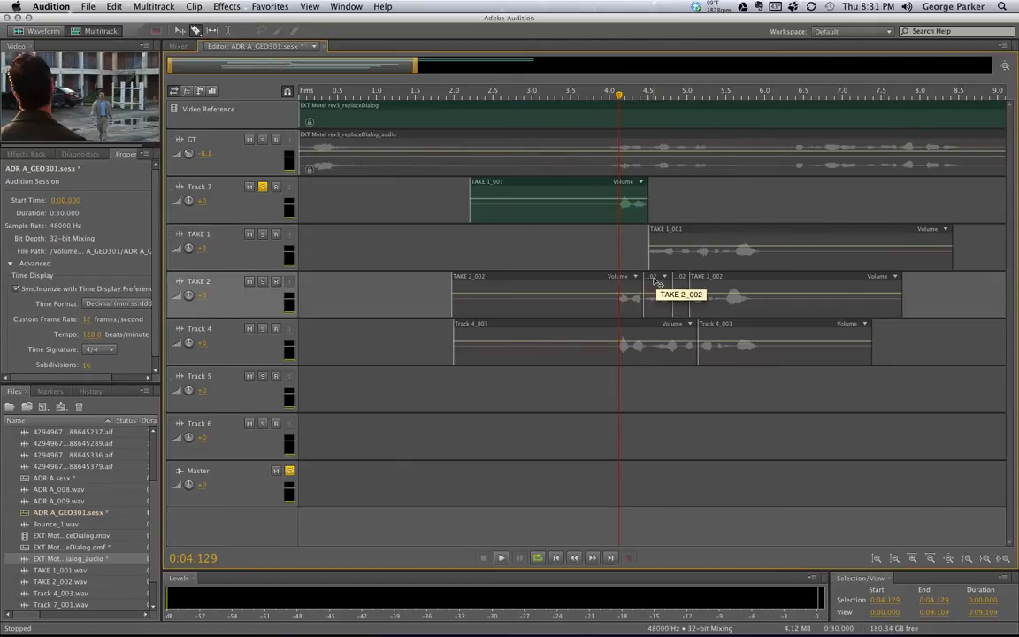
left_click_drag(657, 281, 662, 205)
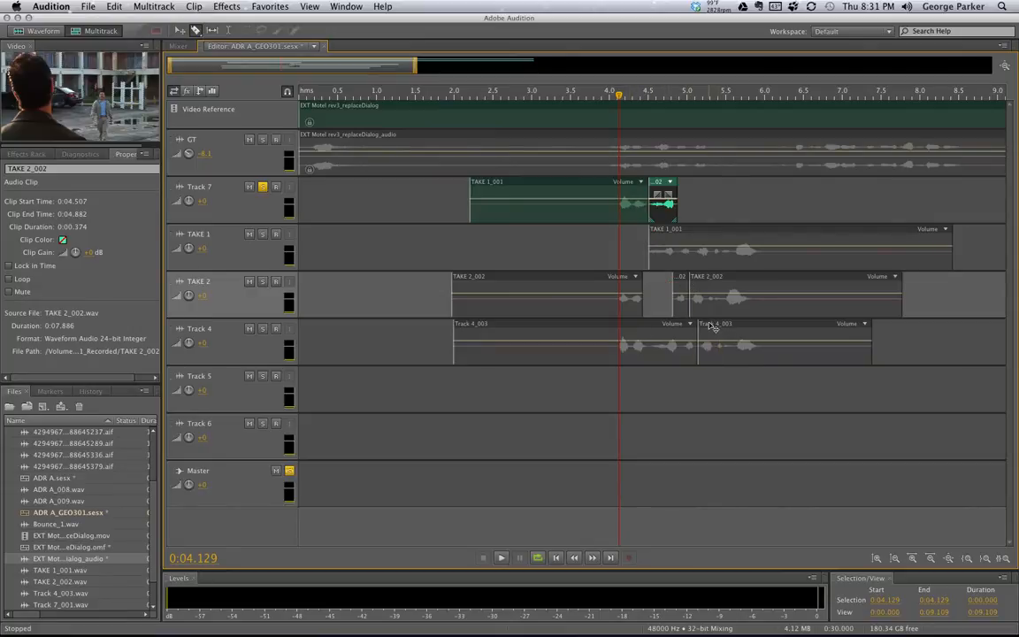
left_click_drag(681, 283, 687, 189)
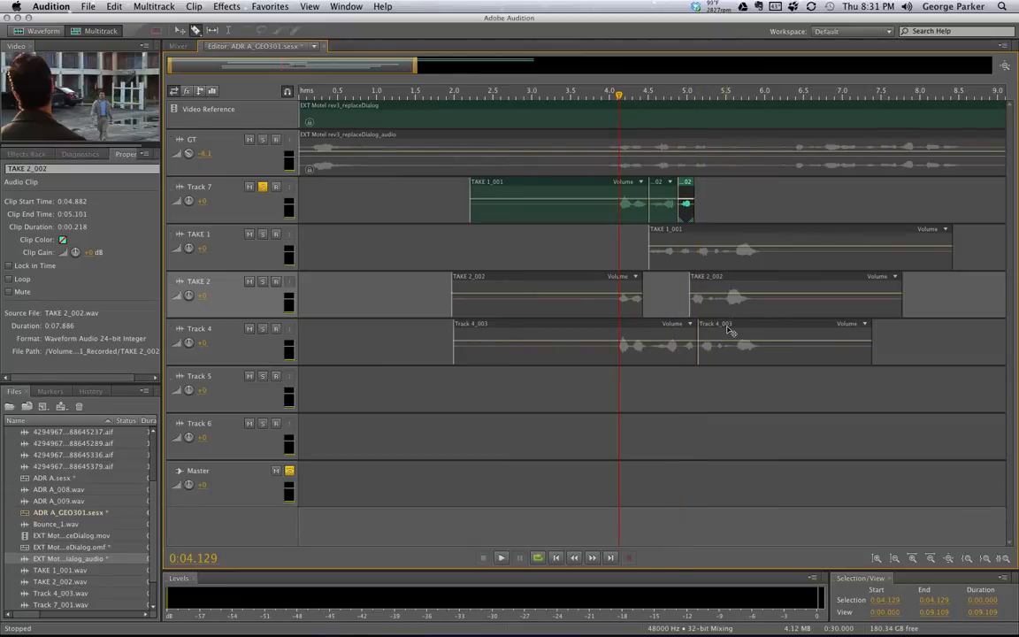
left_click_drag(727, 324, 723, 184)
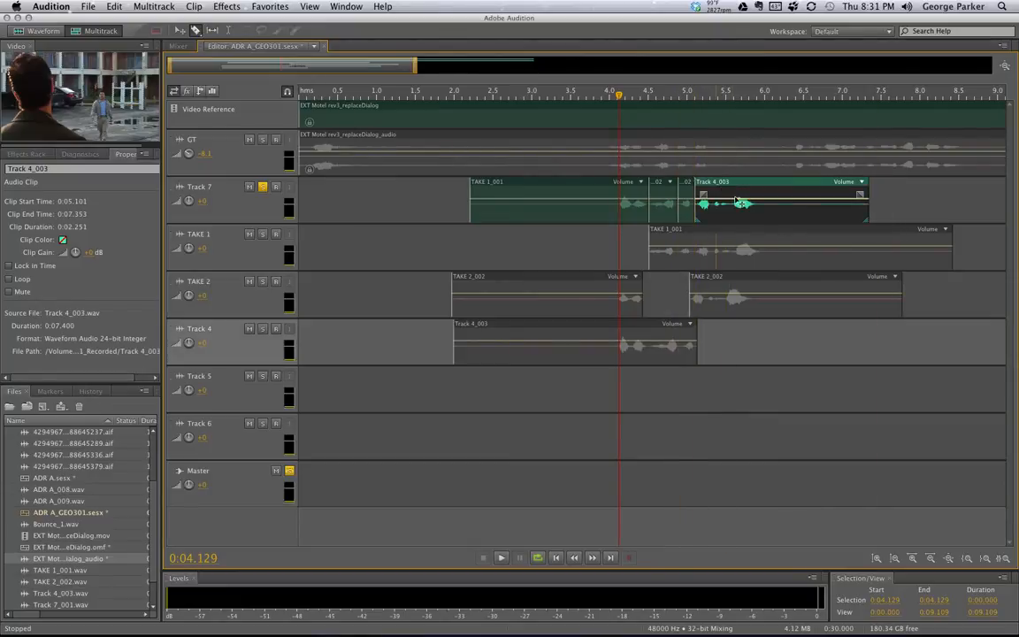
Play back the comp from about 3.9 seconds
left_click(601, 98)
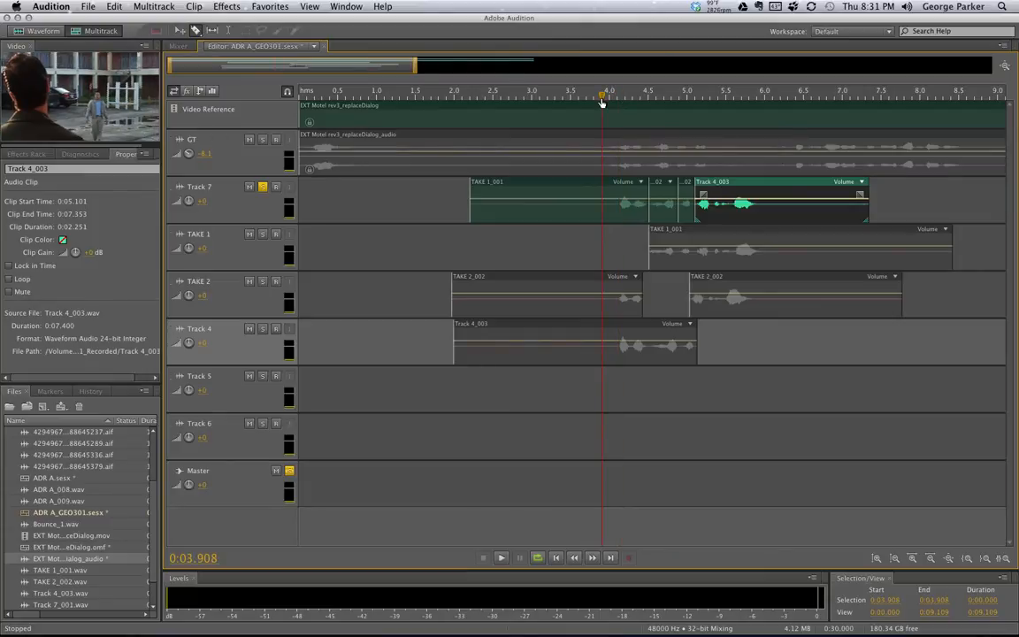
key("space")
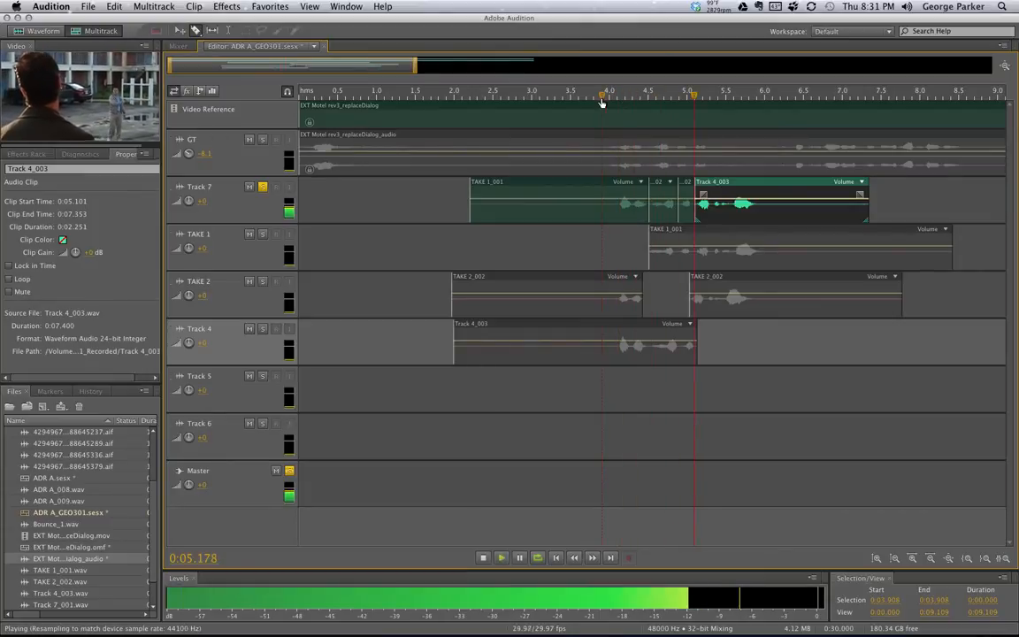
key("space")
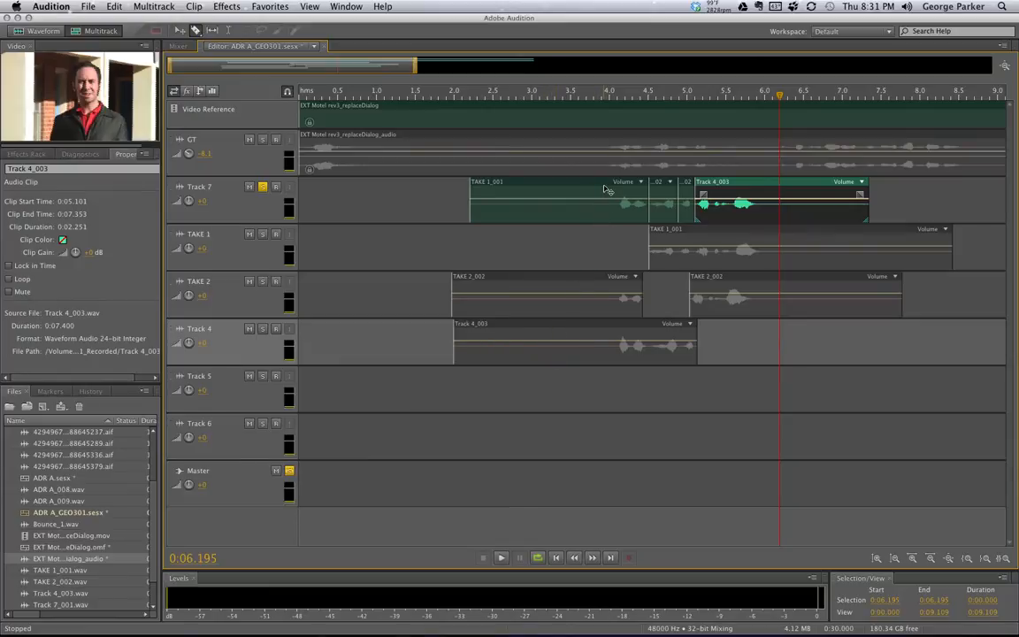
Zoom in around 4–6 s and slide the TAKE 1_001 and TAKE 2_002 pieces on Track 7 into position
left_click(179, 30)
left_click_drag(535, 182, 586, 189)
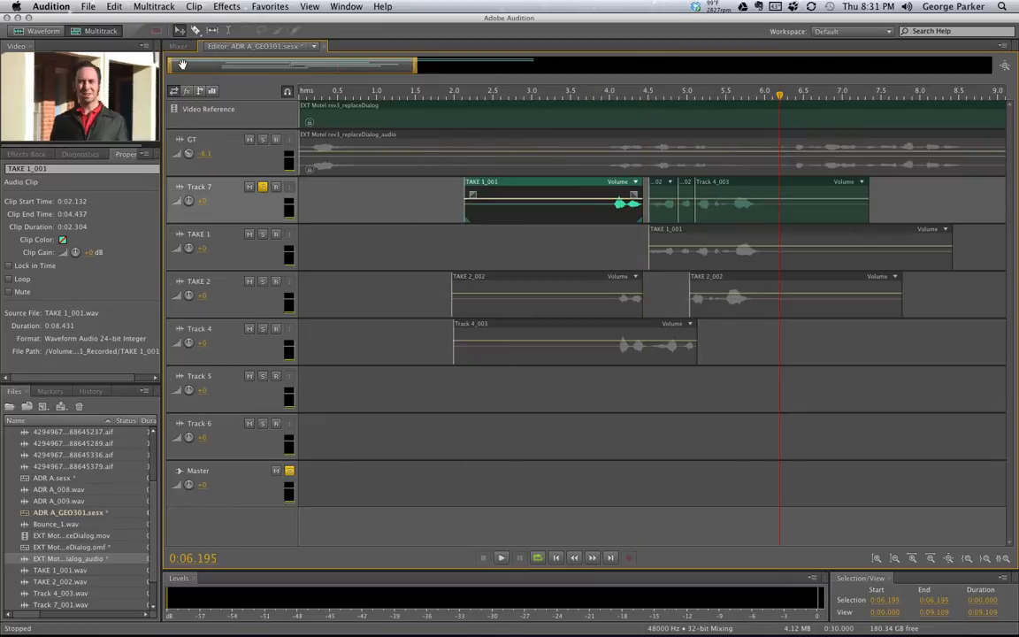
left_click_drag(169, 64, 269, 69)
left_click_drag(415, 71, 334, 76)
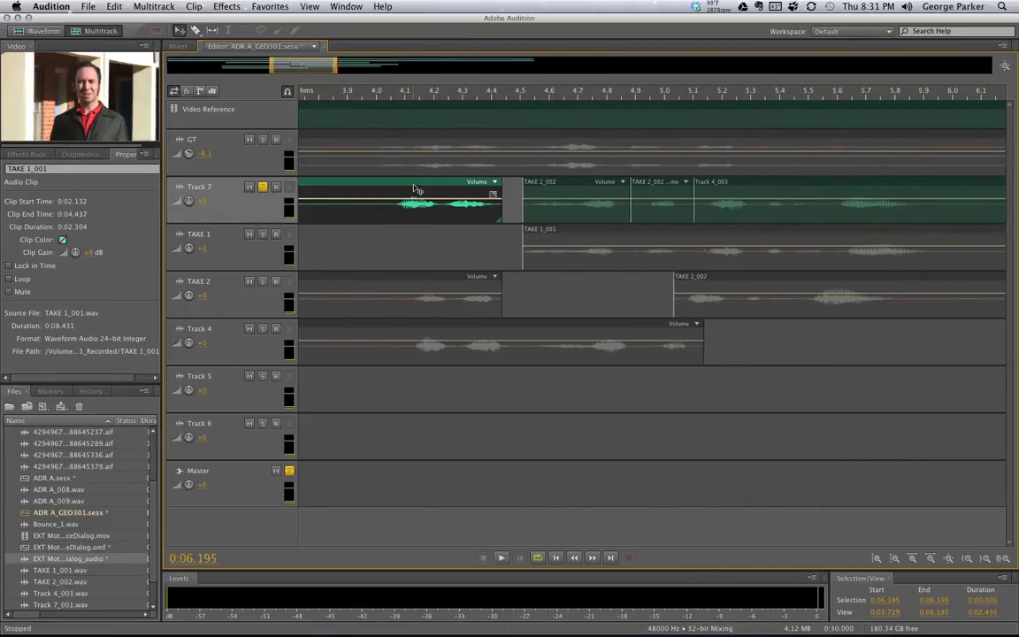
left_click_drag(417, 188, 426, 189)
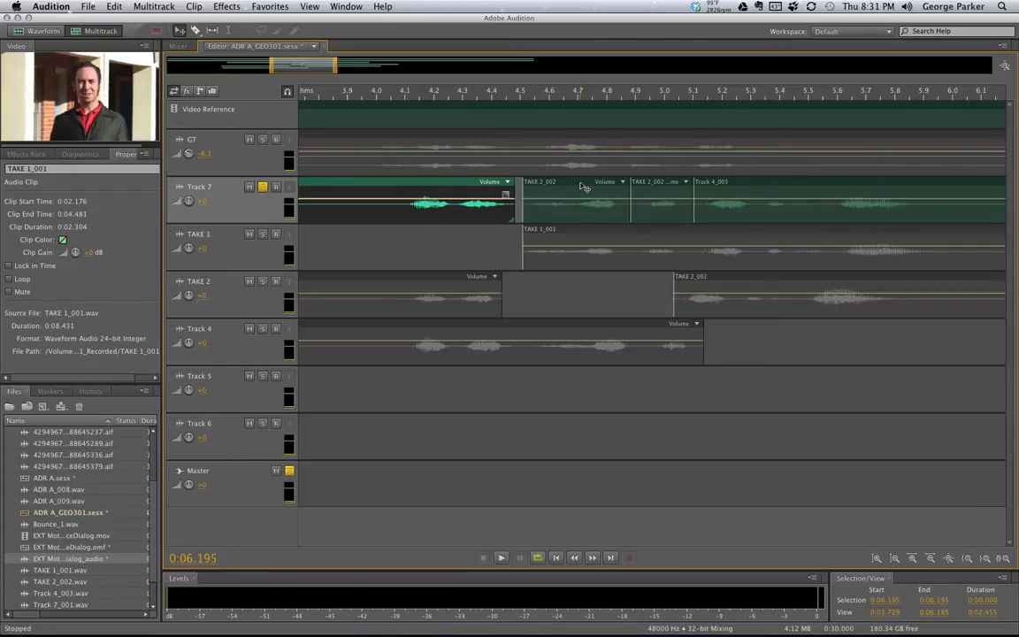
left_click_drag(583, 184, 575, 185)
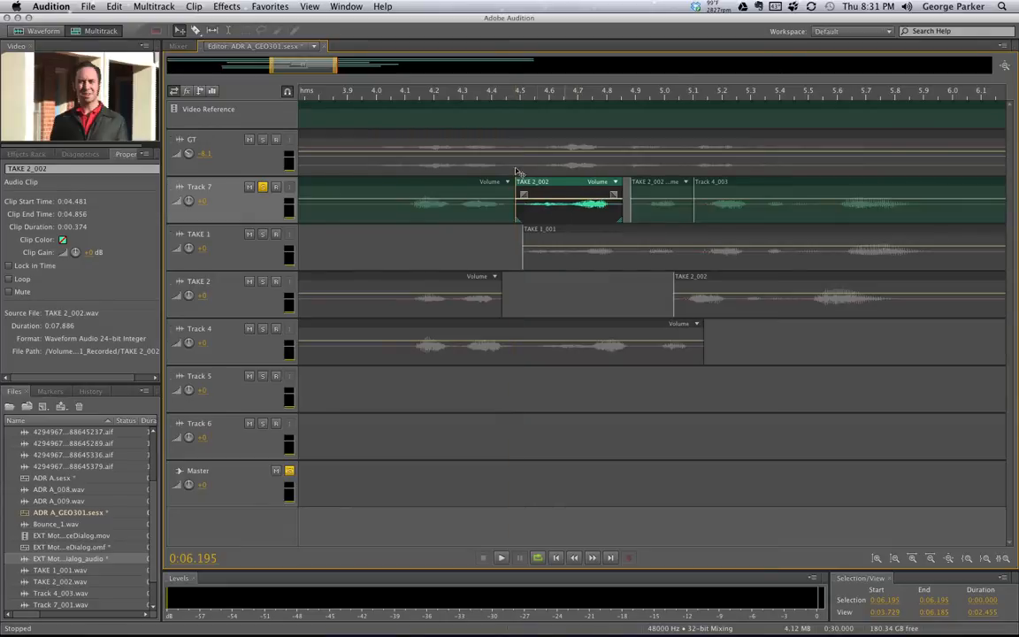
left_click(648, 187)
left_click_drag(647, 188, 644, 188)
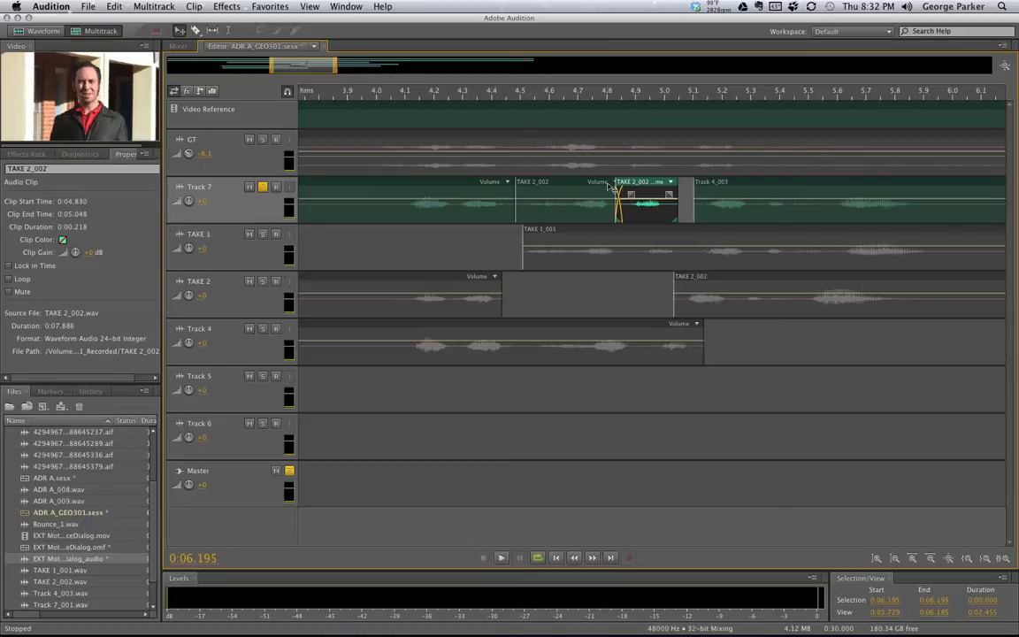
Extend Track 4_003 and TAKE 2_002 left into the preceding clips for crossfades, then select all three comp clips
left_click_drag(754, 184, 730, 185)
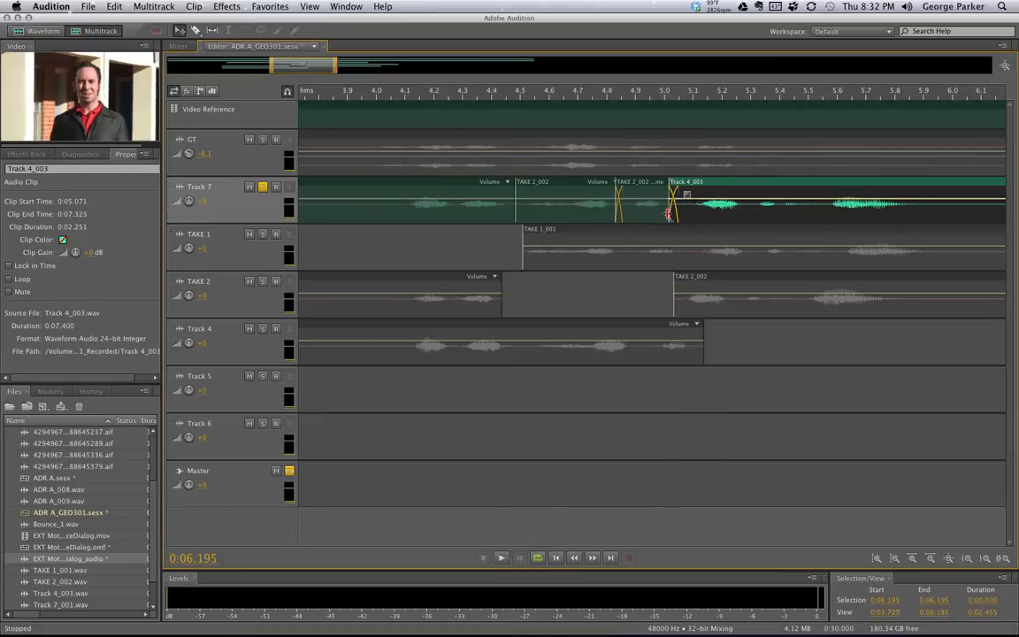
left_click_drag(668, 213, 652, 213)
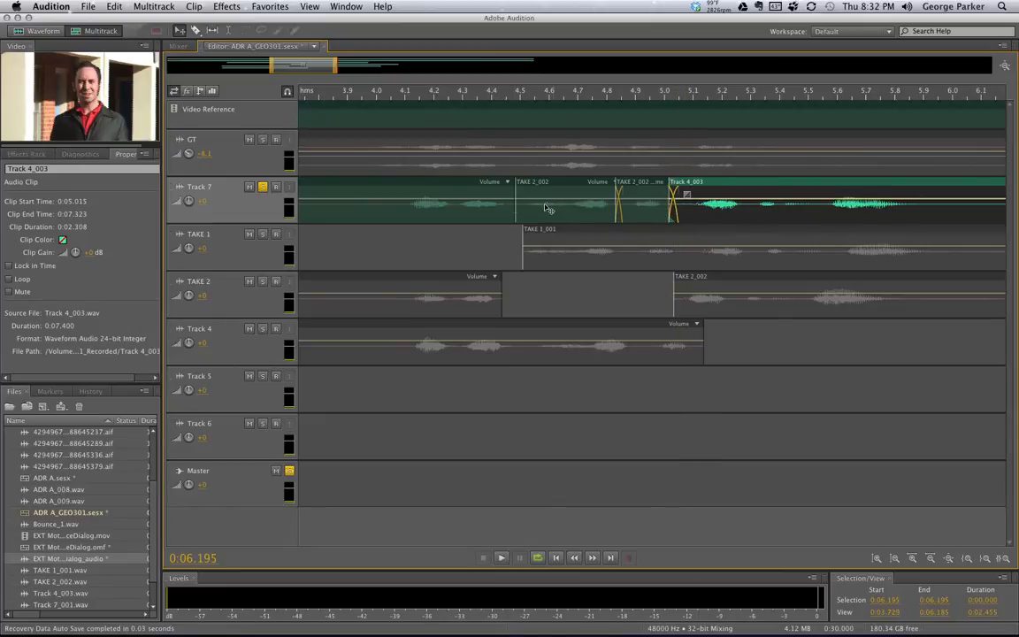
left_click_drag(516, 213, 505, 213)
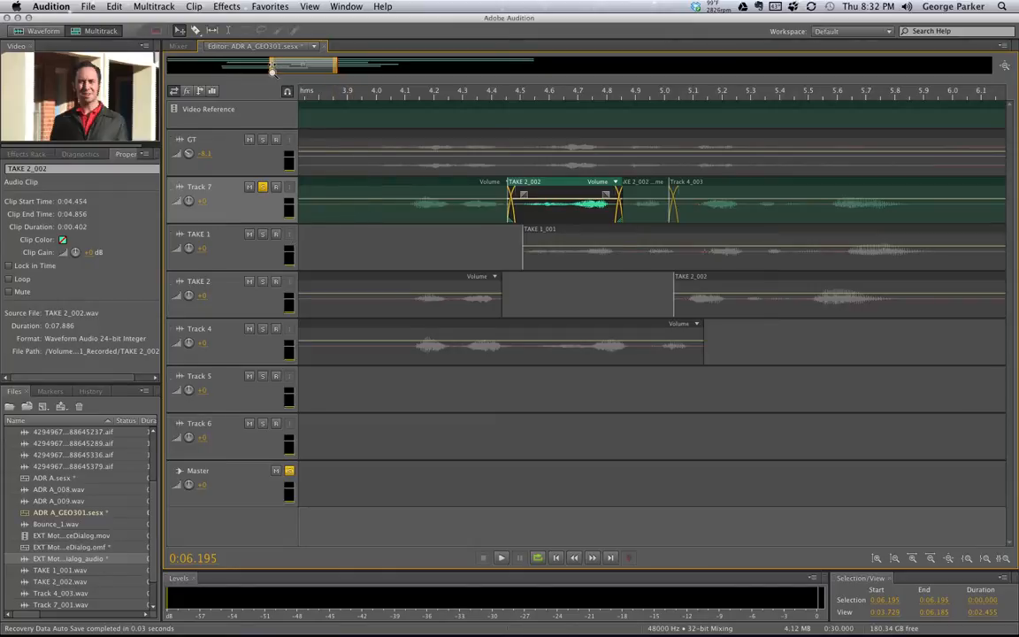
left_click_drag(272, 67, 113, 71)
left_click_drag(336, 69, 436, 70)
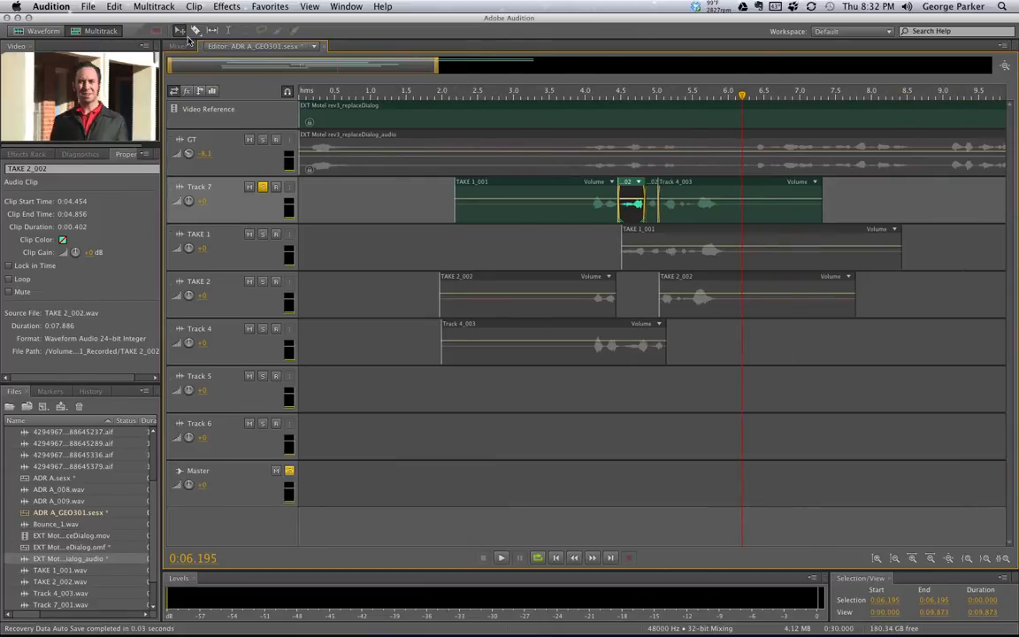
left_click_drag(896, 213, 386, 162)
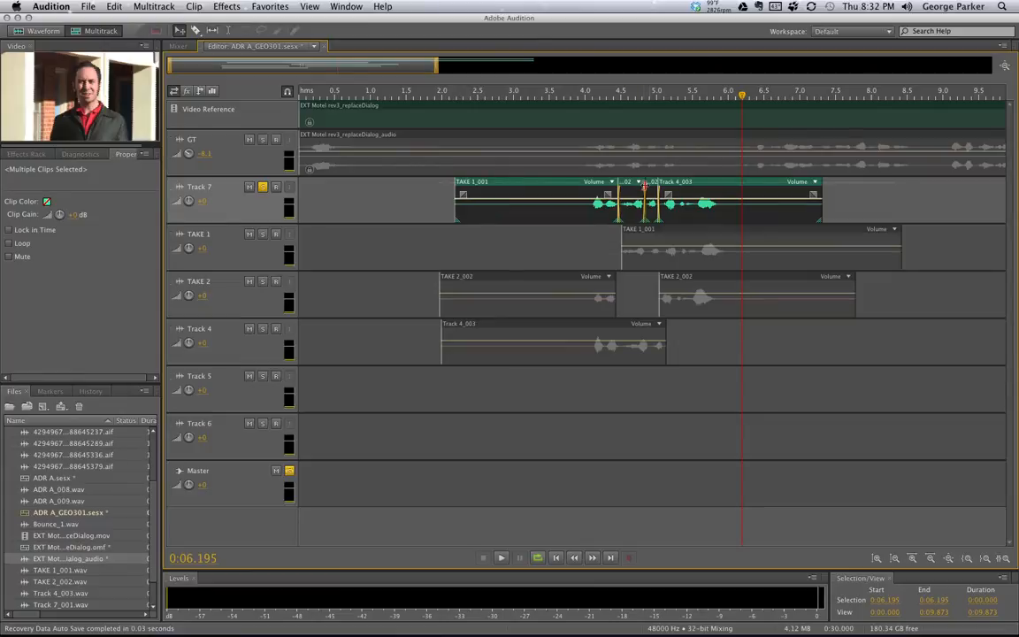
Open the Export Multitrack Mixdown dialog for the entire session via File > Export
left_click(93, 7)
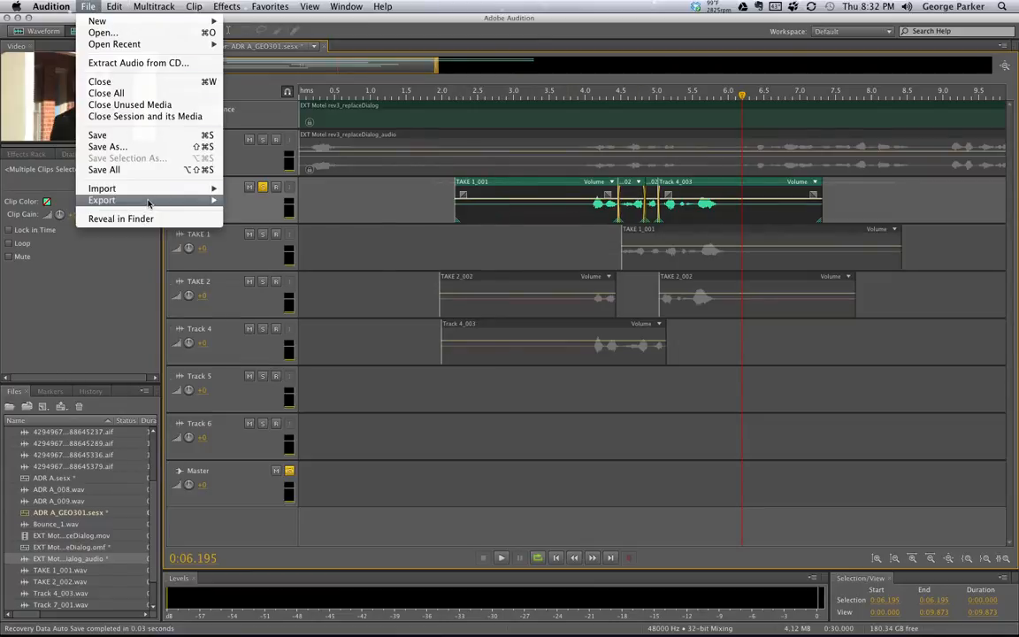
mouse_move(149, 204)
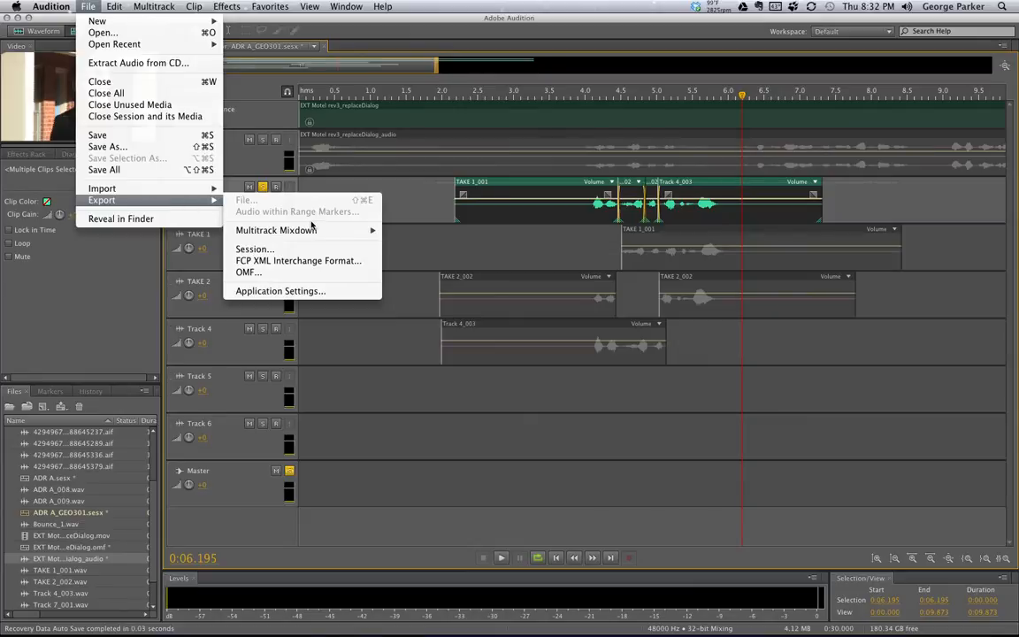
mouse_move(288, 233)
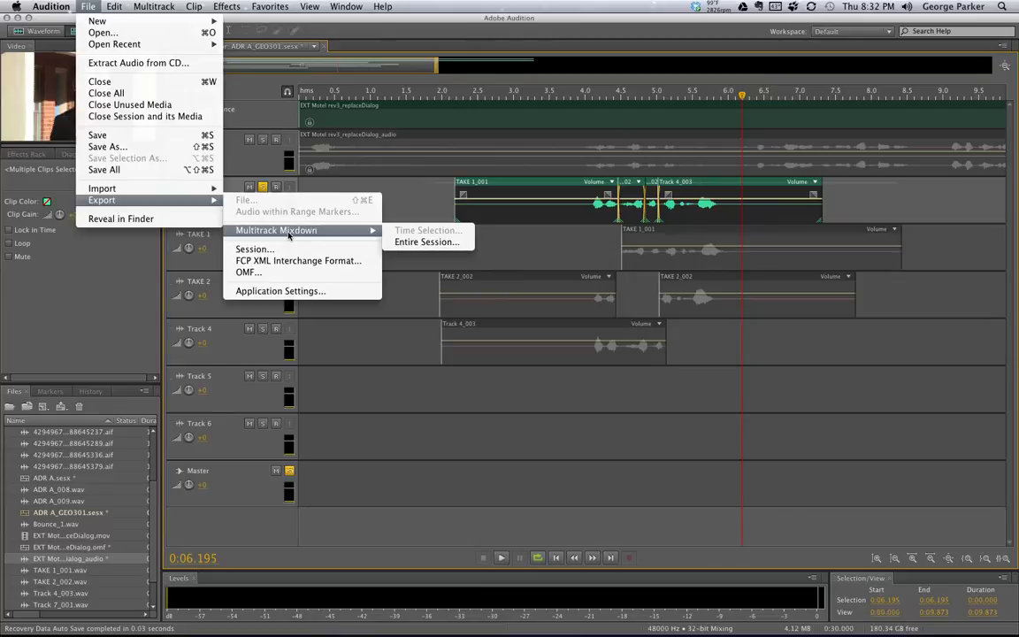
left_click(431, 249)
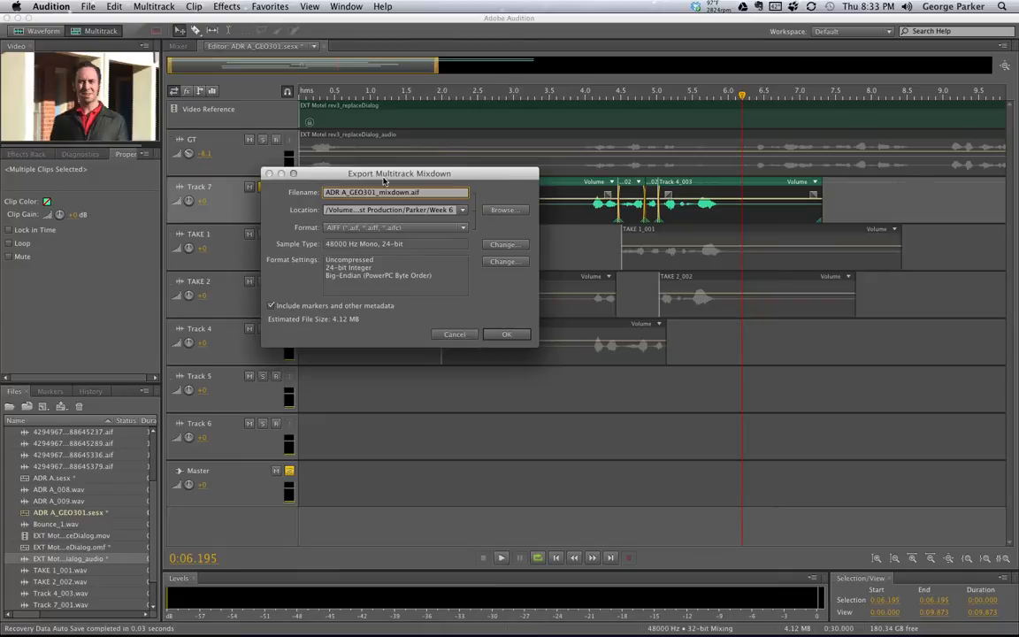
Export the mixdown as ADR A_GEO301_mixdown.aif and select it in the Files panel
left_click(418, 192)
left_click(505, 335)
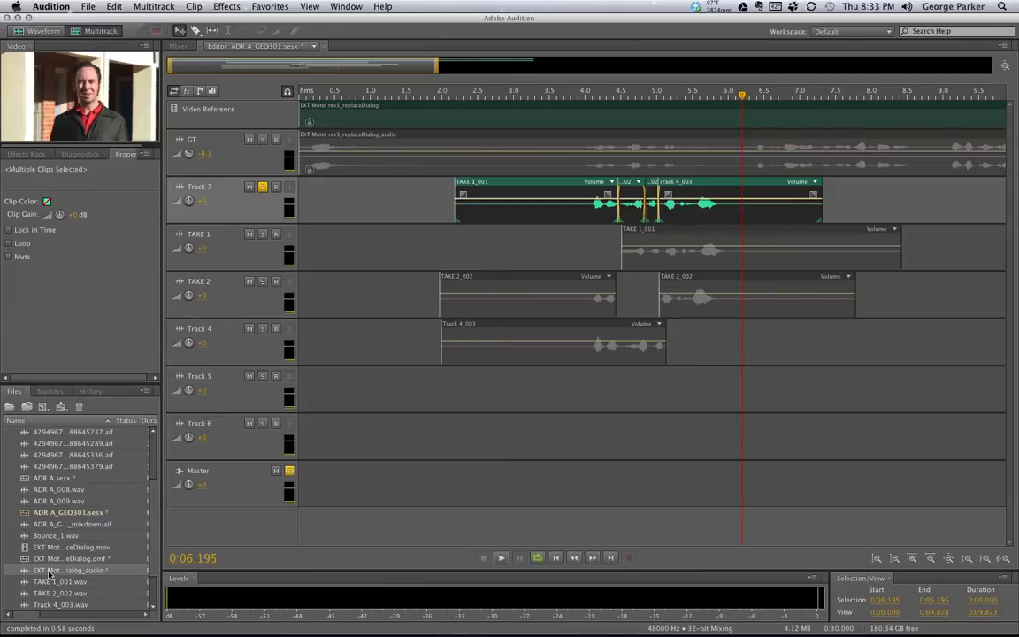
left_click(52, 525)
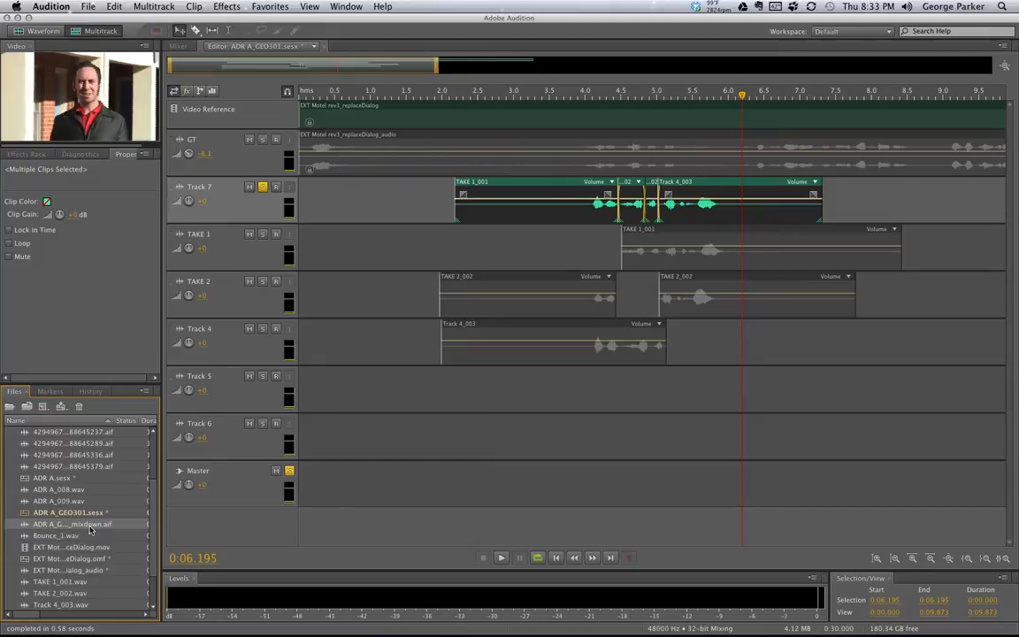
Open ADR A_GEO301_mixdown.aif in the Waveform editor and play it from about 3.5 s and 3.9 s
double_click(59, 525)
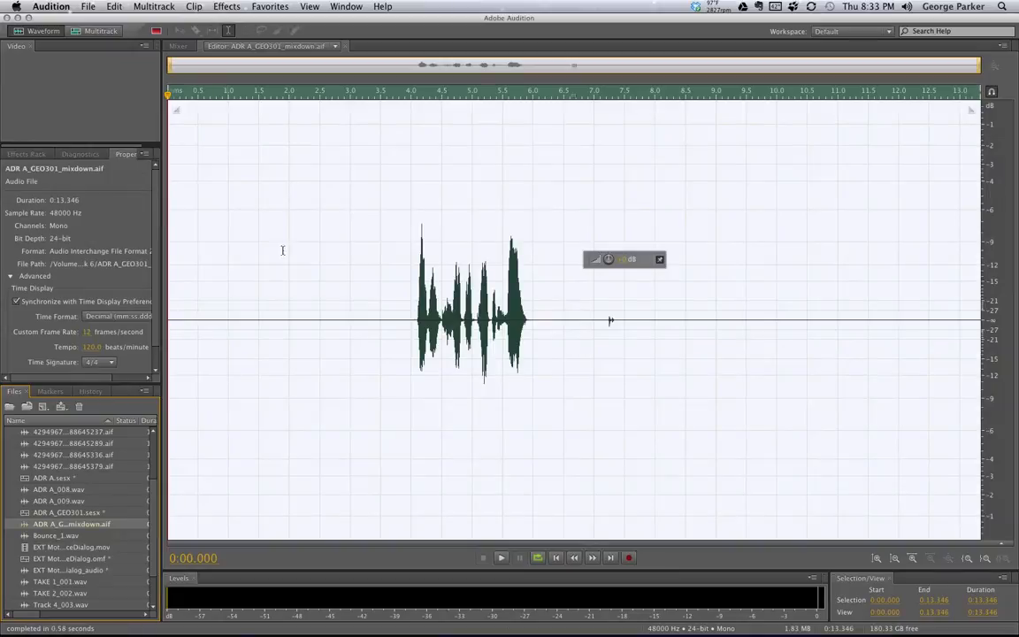
left_click(376, 94)
key("space")
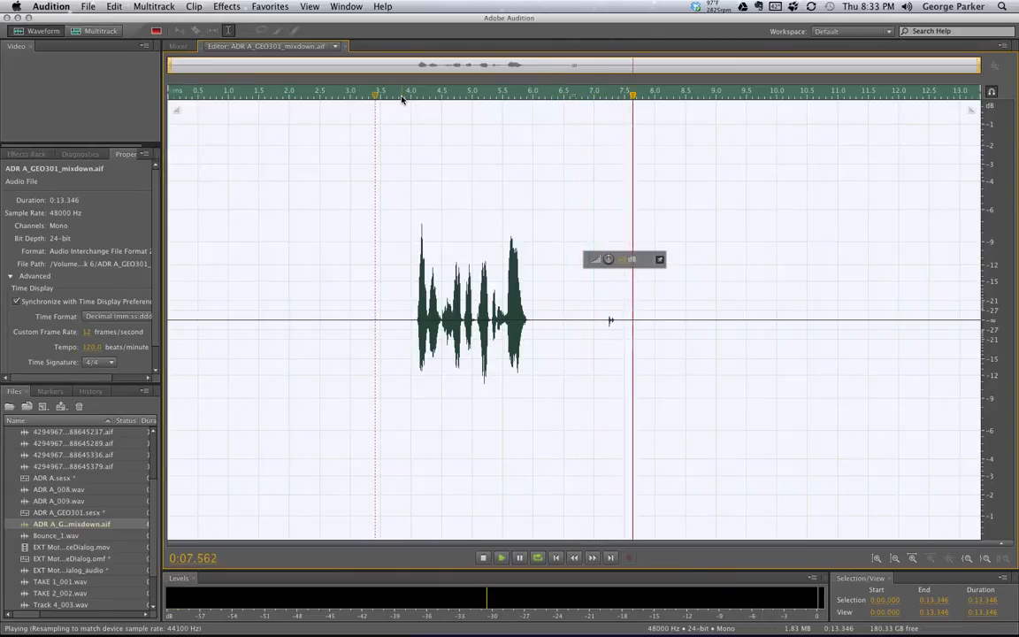
key("space")
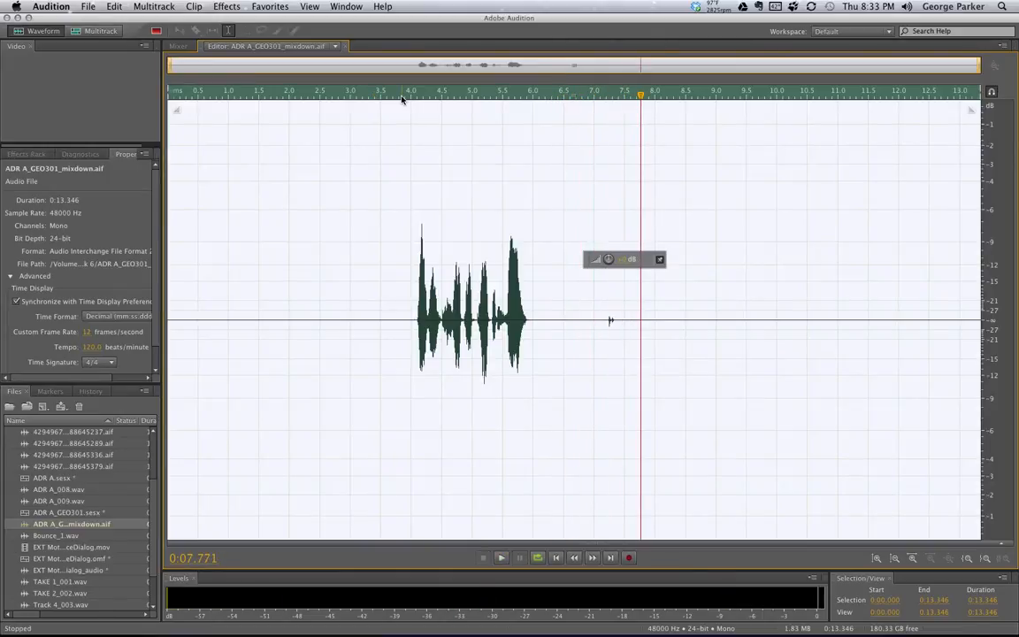
left_click(402, 95)
key("space")
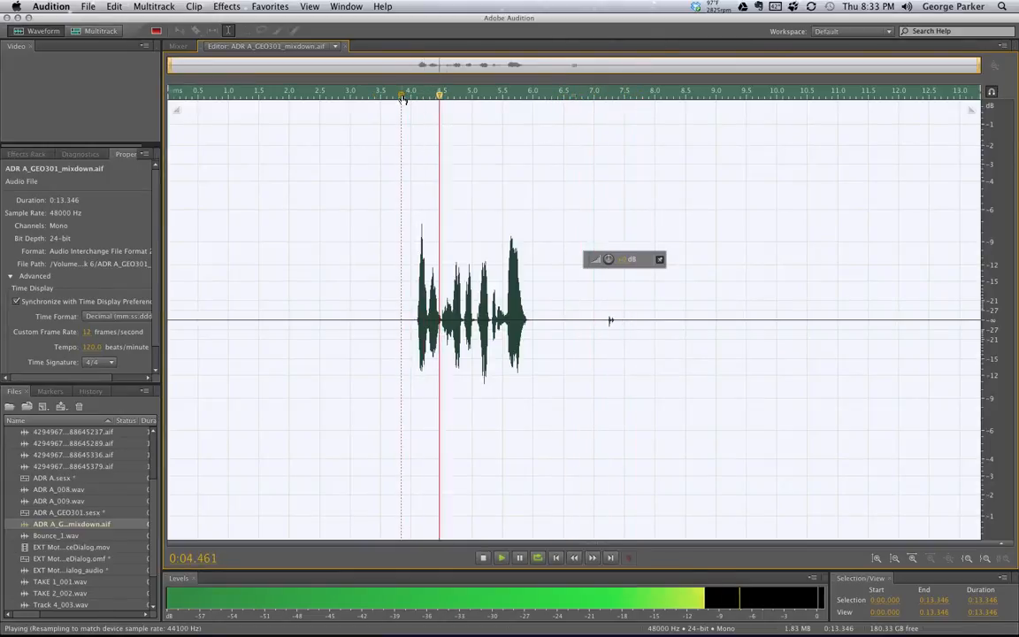
key("space")
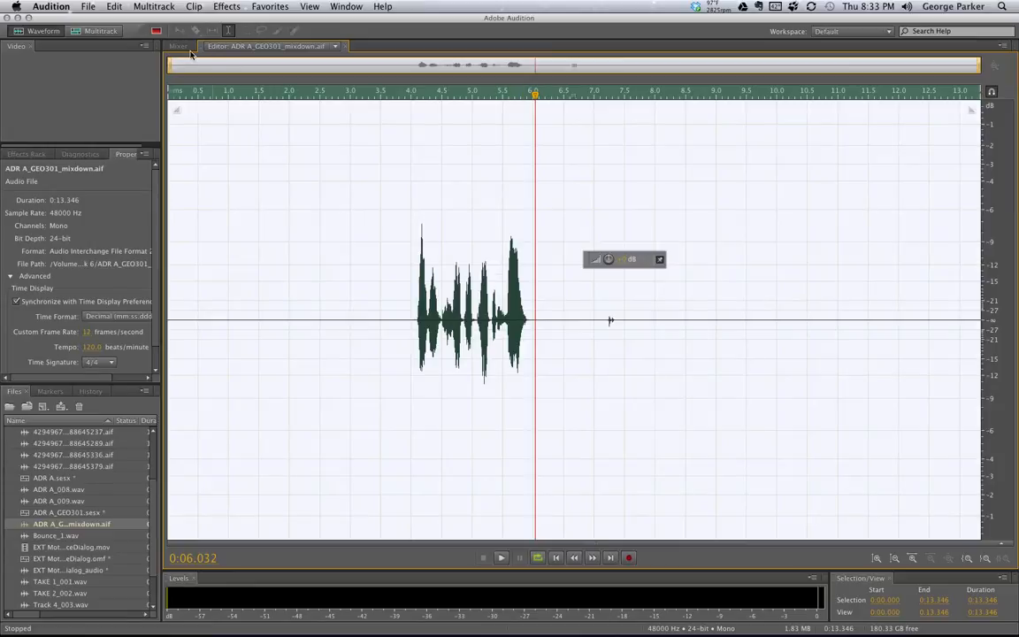
Choose EXT Motel rev3_replaceDialog.omf from the Editor's list of open files
left_click(333, 47)
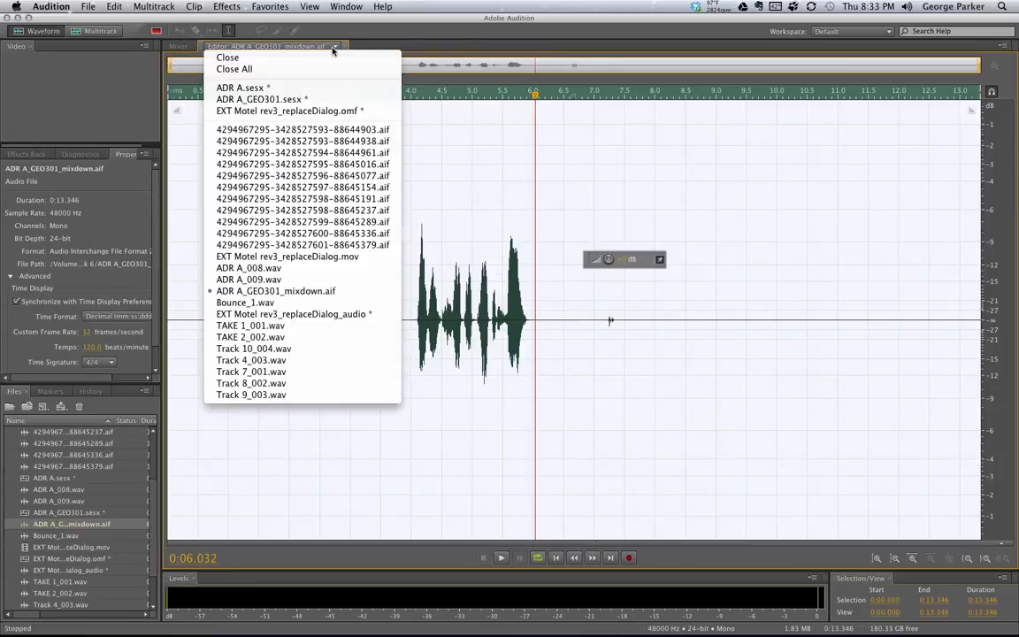
left_click(285, 49)
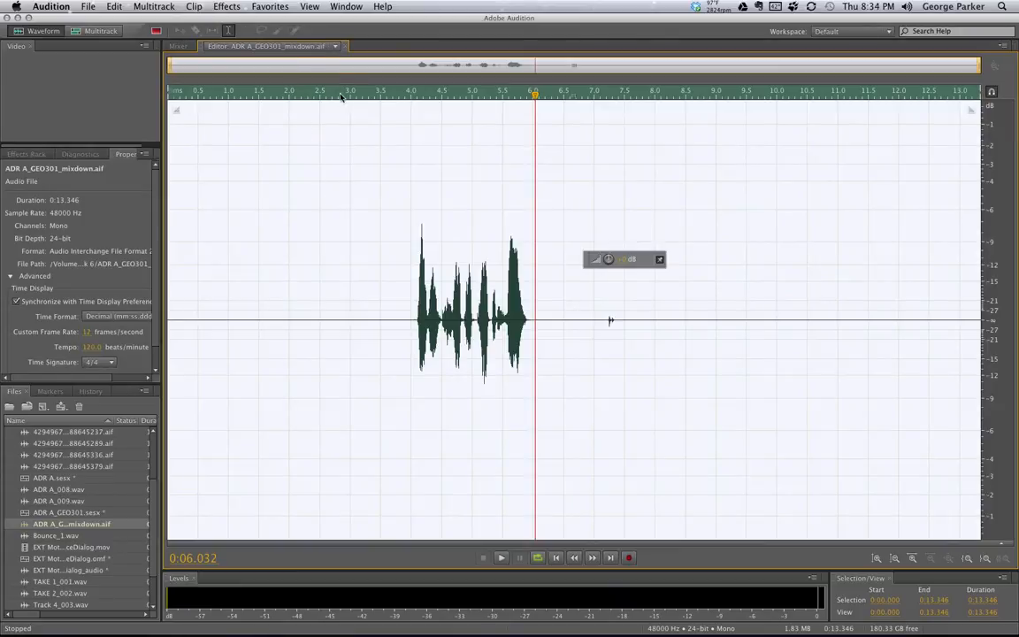
left_click(336, 47)
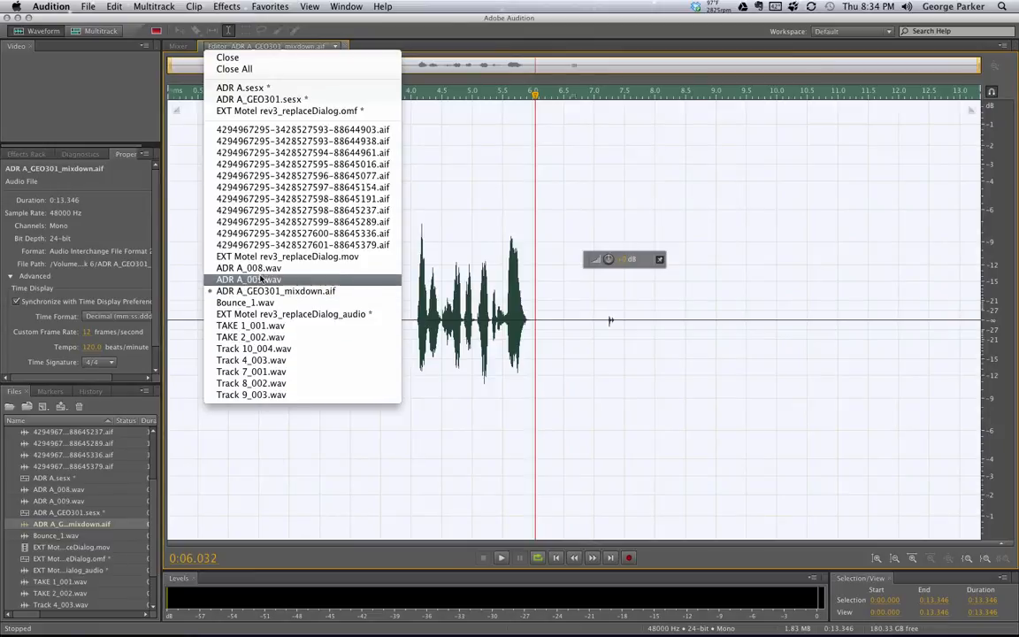
left_click(298, 112)
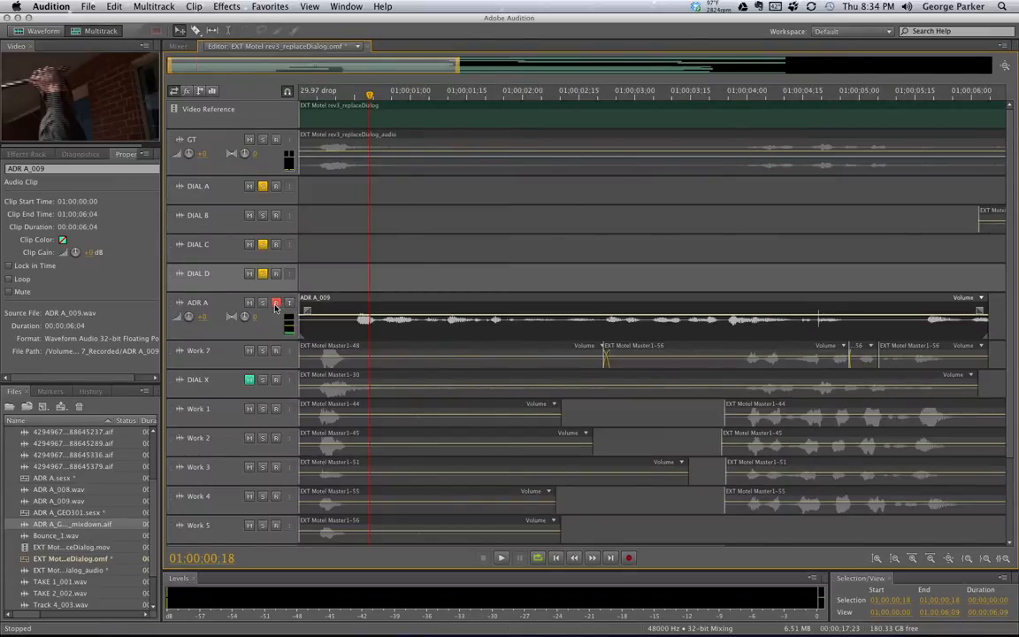
Disarm ADR A and add a new mono audio track between DIAL D and ADR A
left_click(275, 302)
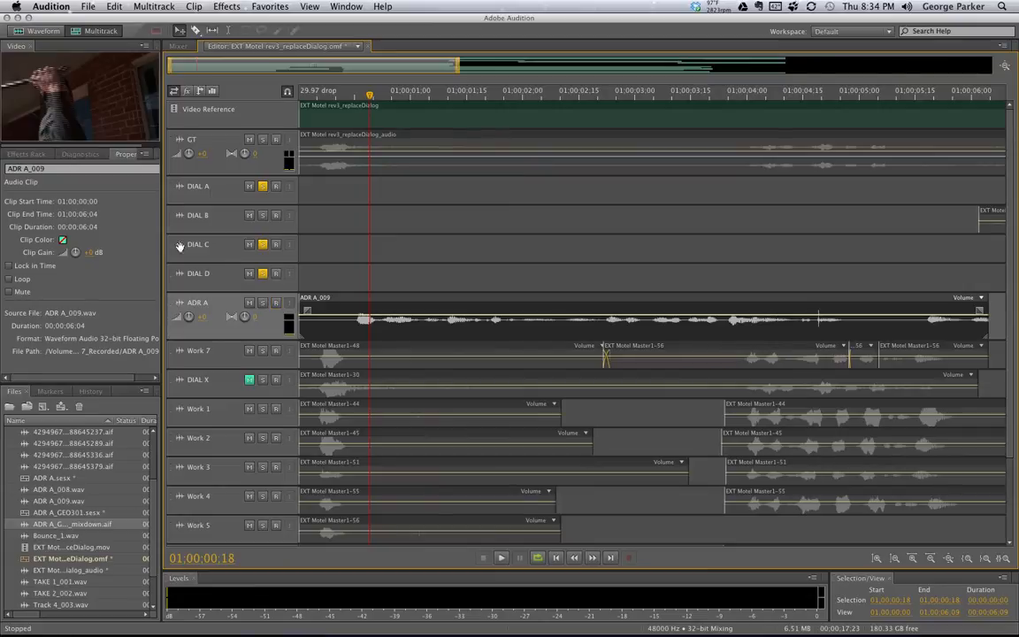
left_click(144, 7)
mouse_move(156, 22)
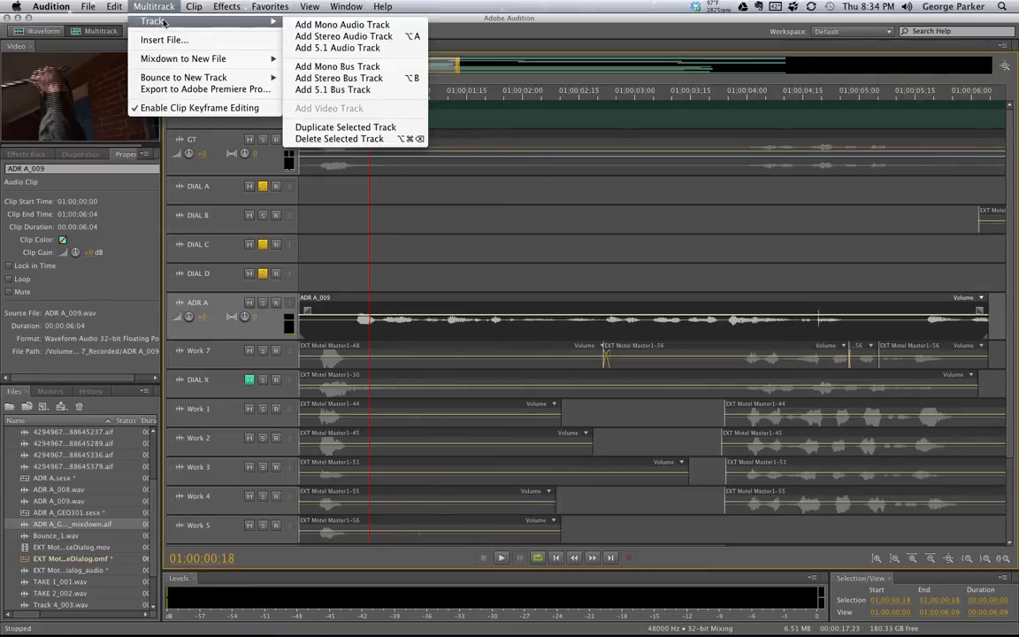
left_click(344, 25)
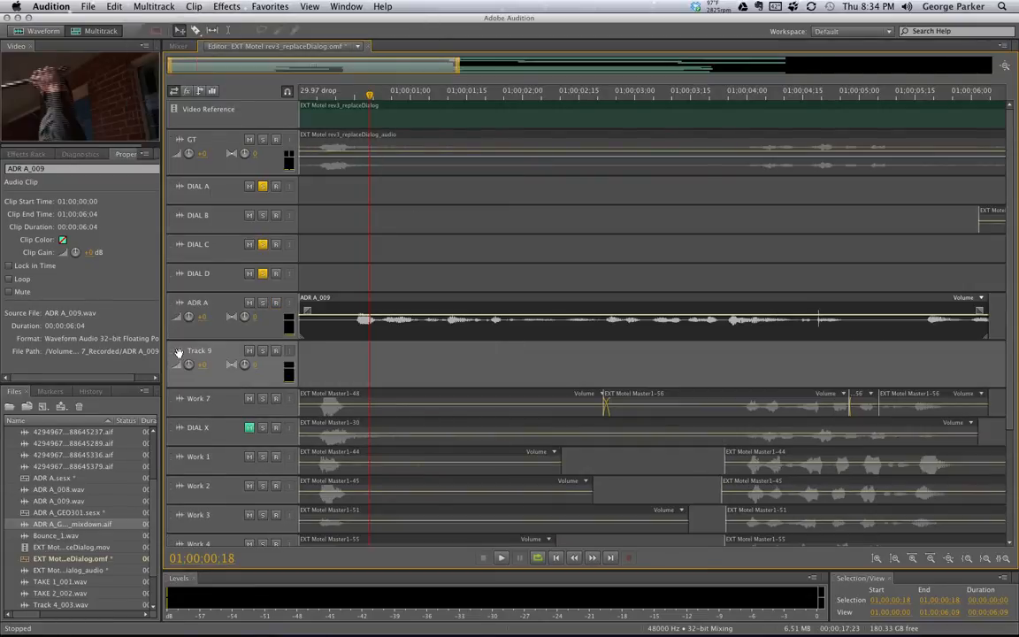
left_click_drag(173, 353, 176, 297)
left_click_drag(260, 338, 158, 261)
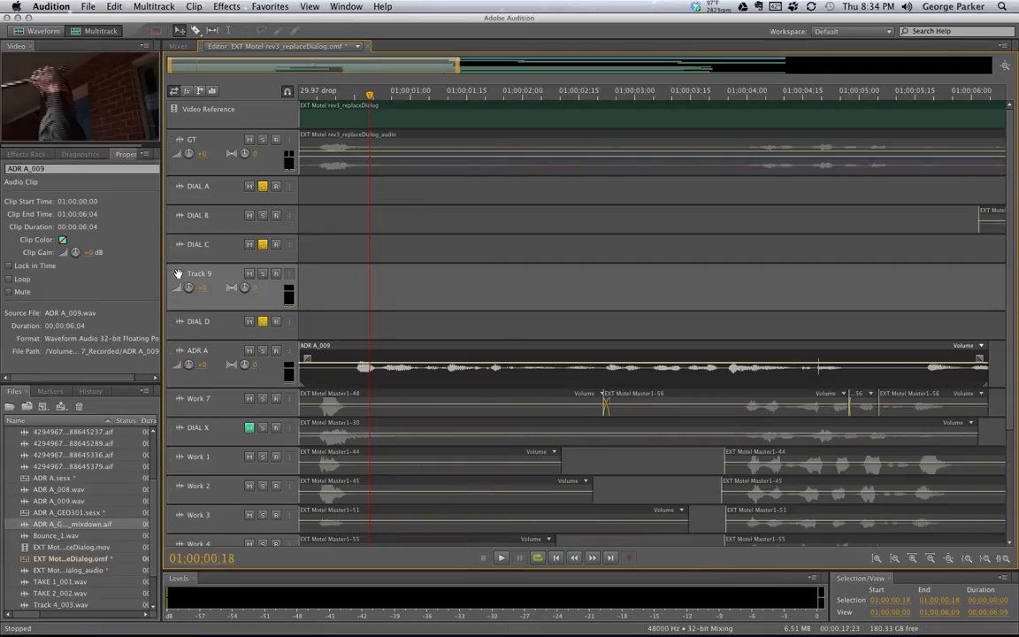
mouse_move(177, 324)
left_mouse_down()
mouse_move(157, 300)
mouse_move(176, 336)
left_mouse_up()
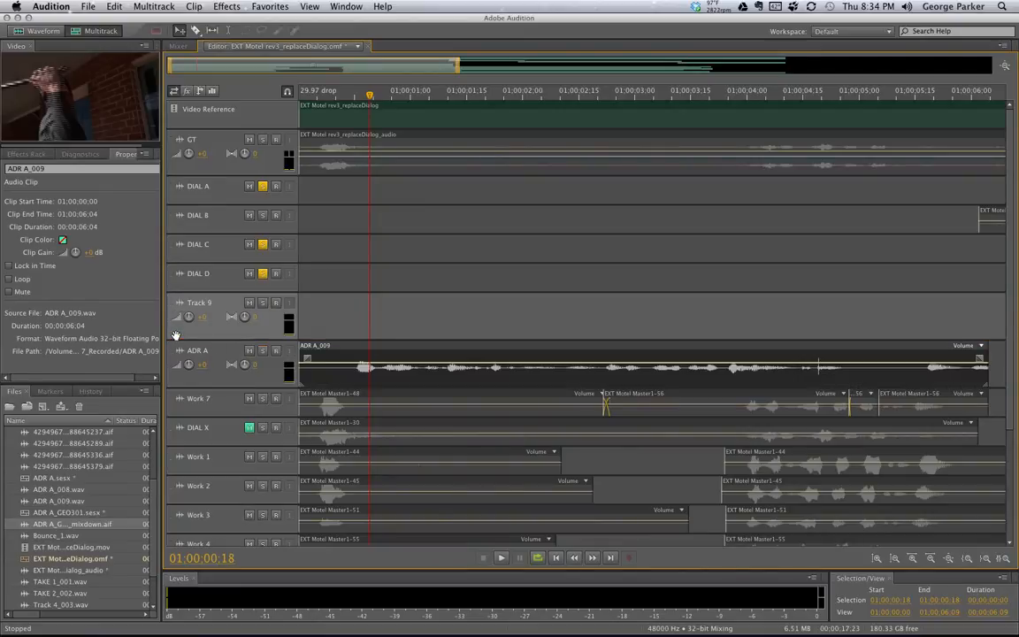
Rename the new track to Work 8 and return the playhead to the session start
left_click(206, 304)
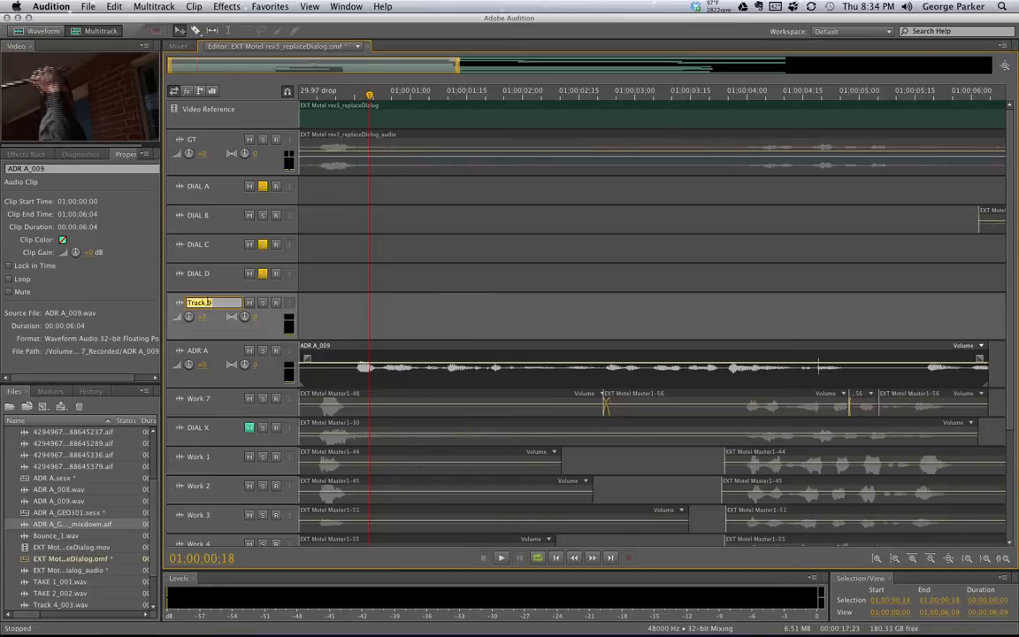
type("Work 8")
key("Return")
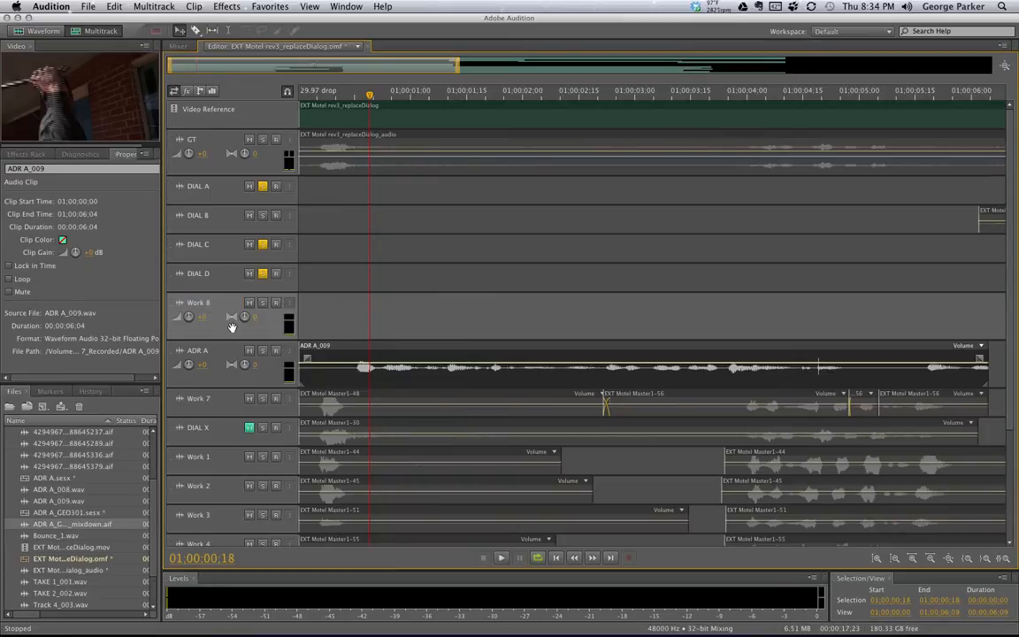
left_click_drag(370, 95, 270, 88)
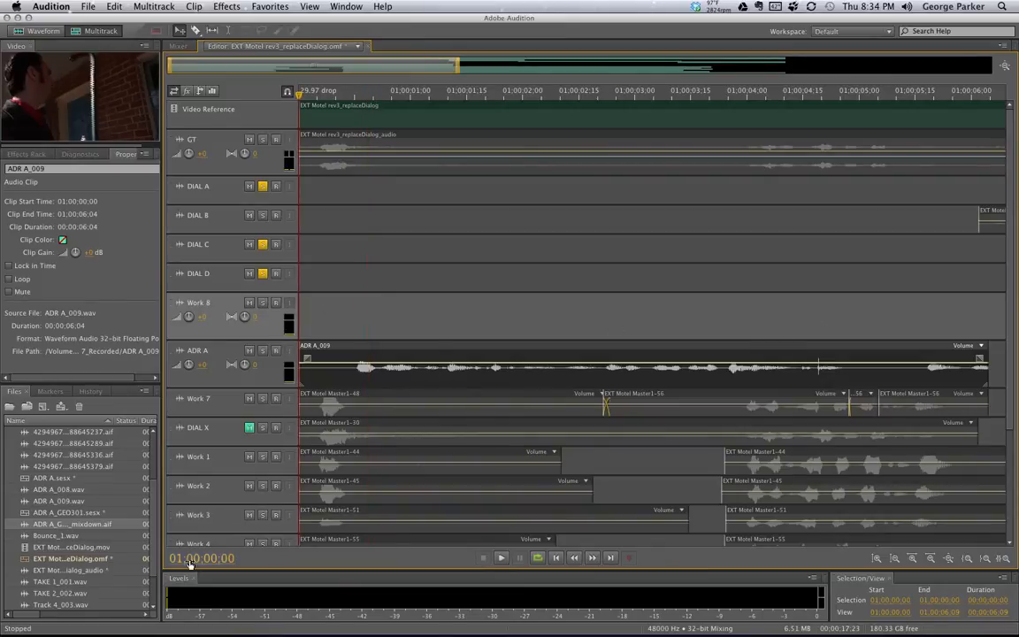
Drop ADR A_GEO301_mixdown.aif onto the Work 8 track and park the playhead near 01:00:04
left_click_drag(27, 529, 283, 328)
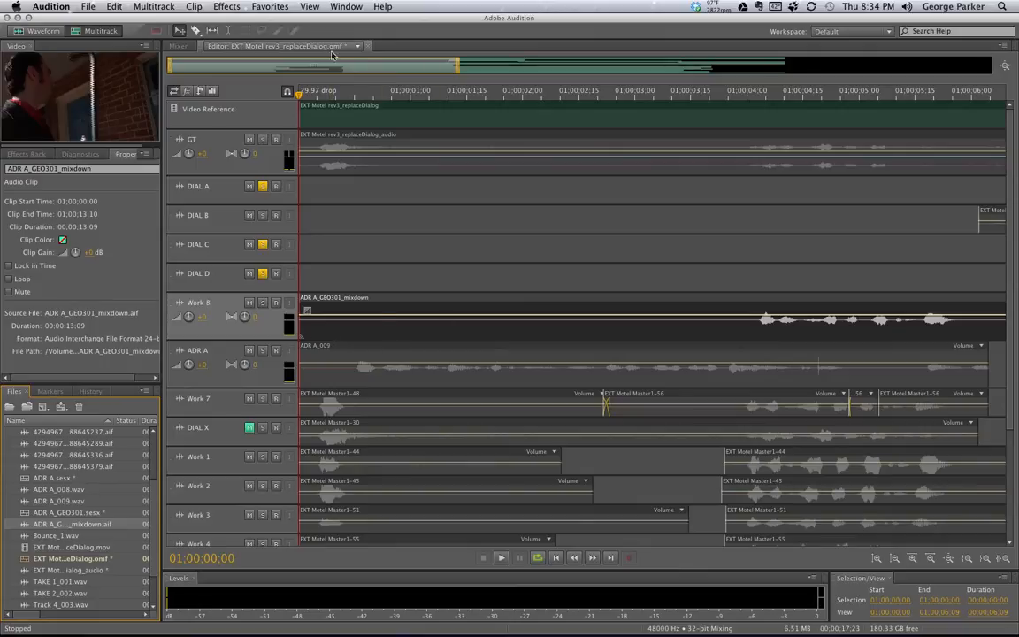
left_click(357, 46)
left_click(358, 48)
left_click(746, 92)
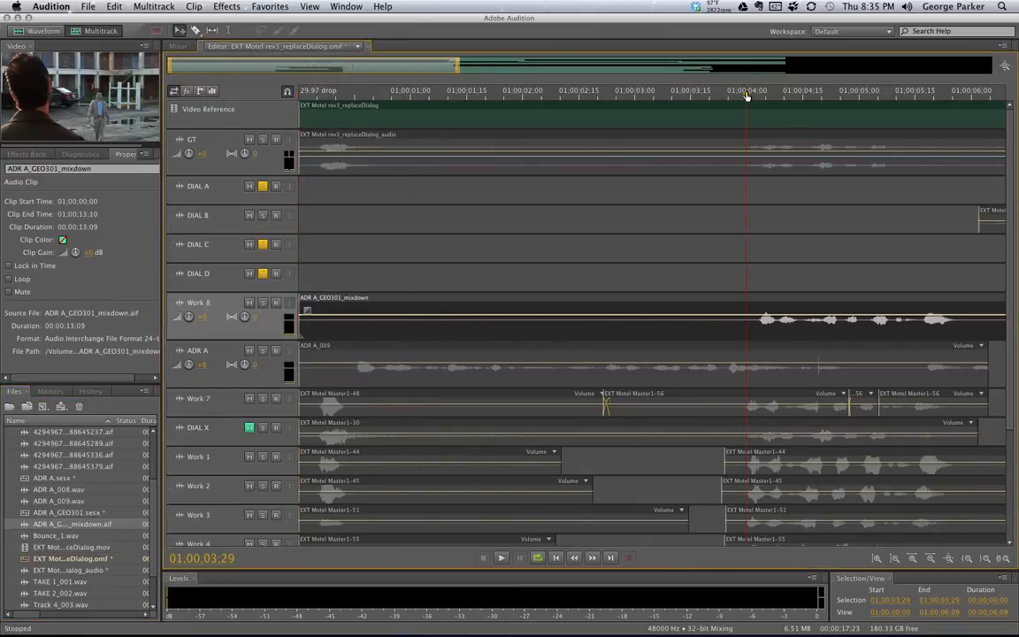
left_click_drag(753, 94, 759, 96)
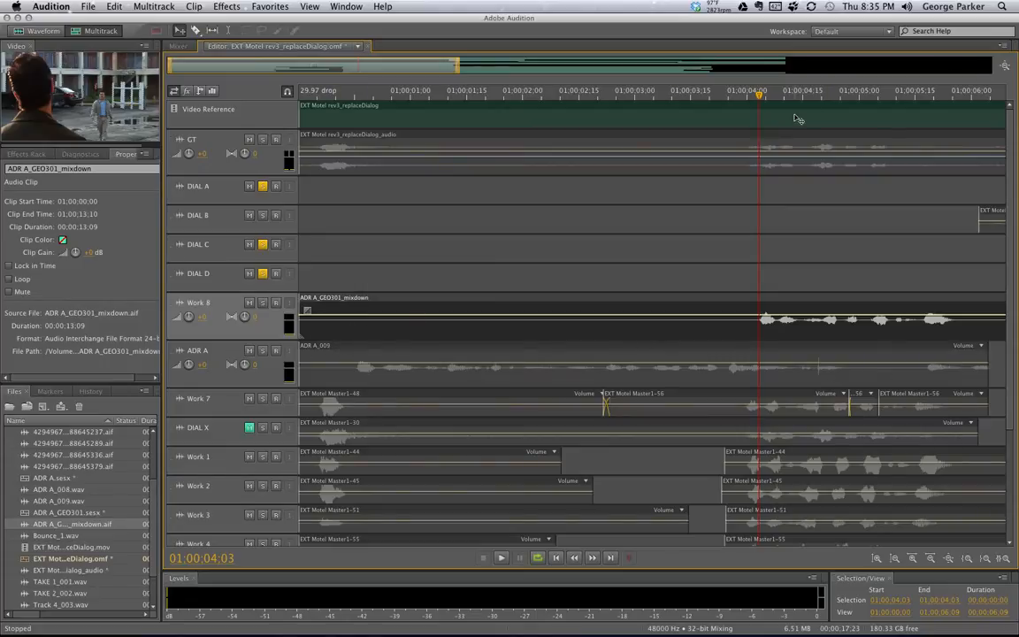
Play from about 01:00:03:14, then solo Work 8 and replay the mixdown
left_click(689, 96)
key("space")
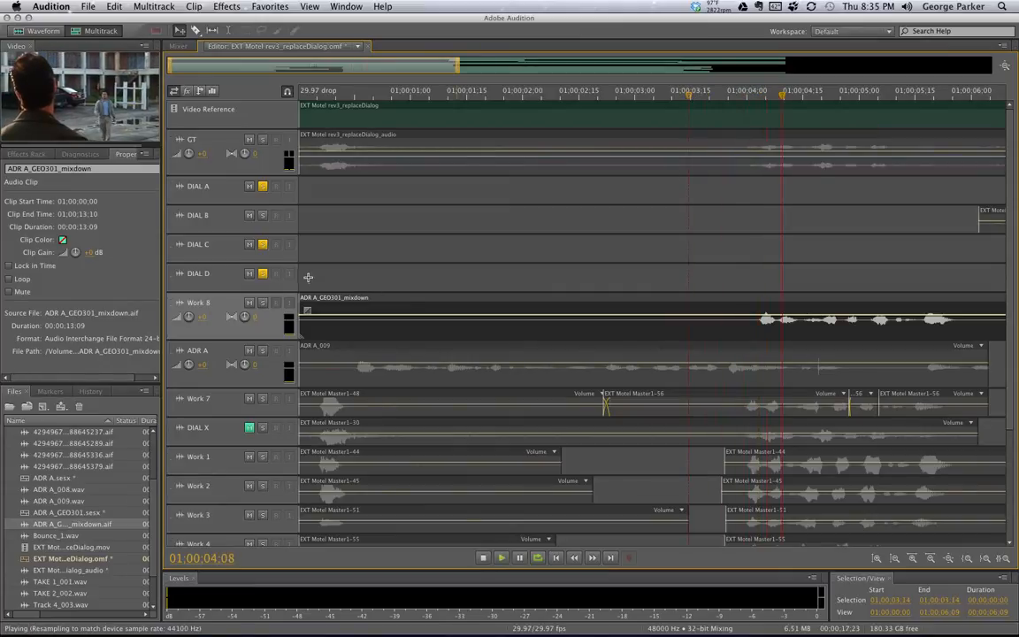
key("space")
left_click(262, 304)
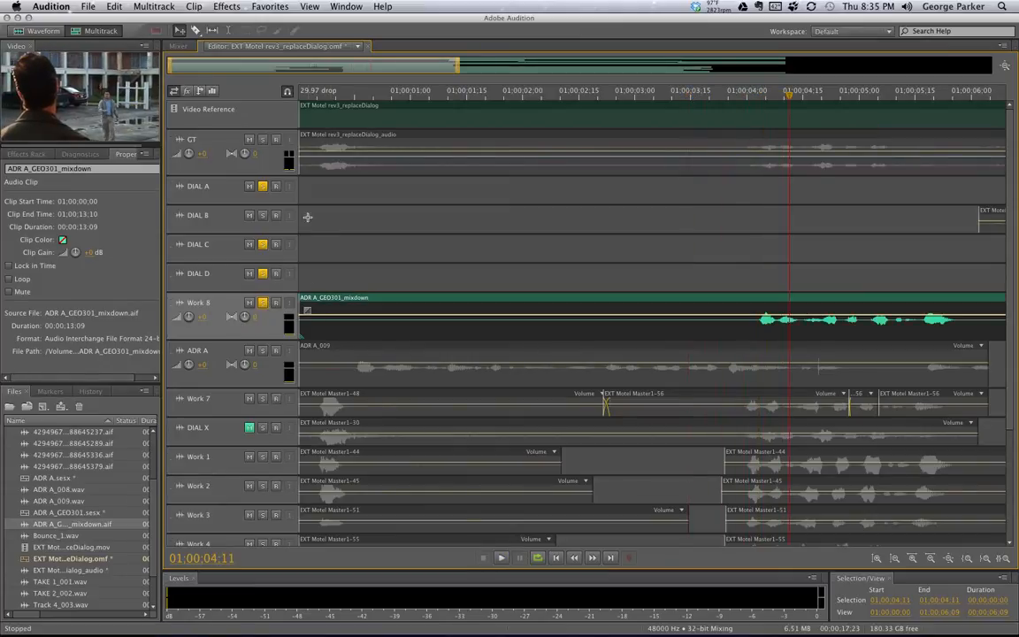
left_click(741, 94)
key("space")
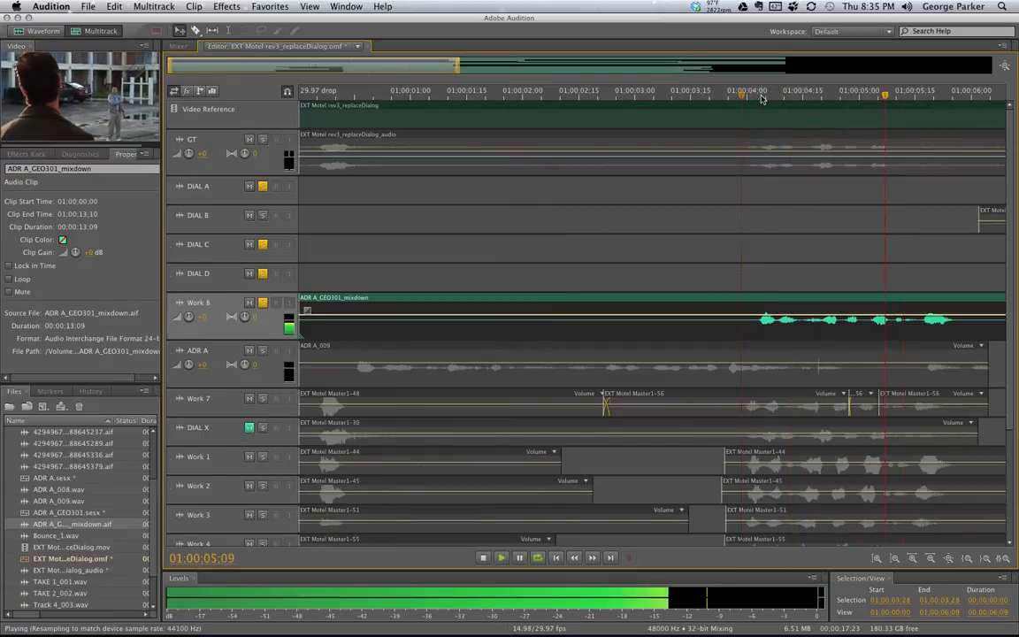
key("space")
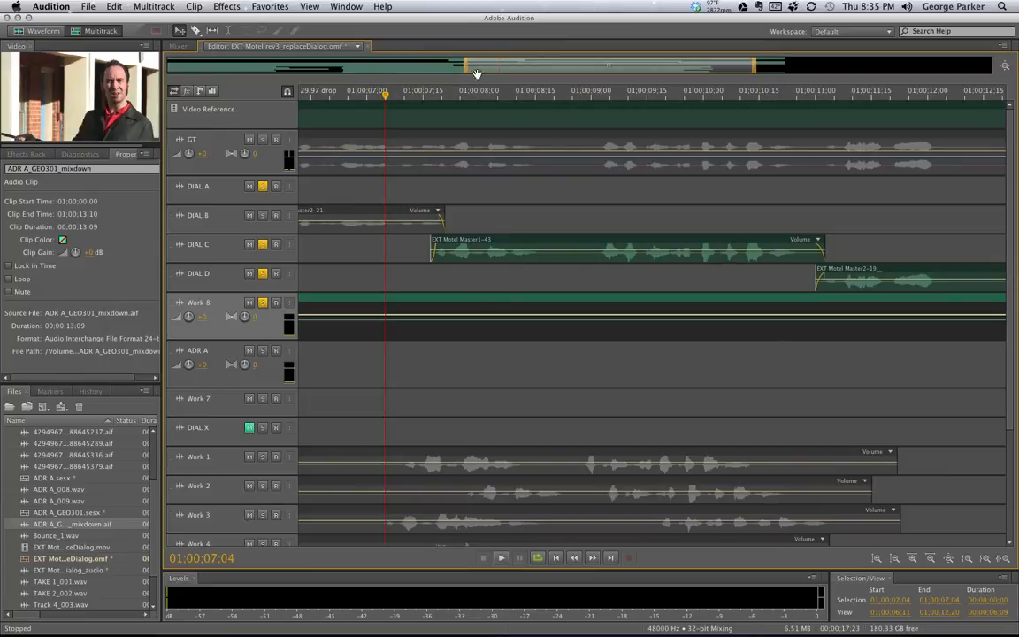
Trim the mixdown clip on Work 8 to end at 01:00:06:04
left_click_drag(477, 73, 197, 71)
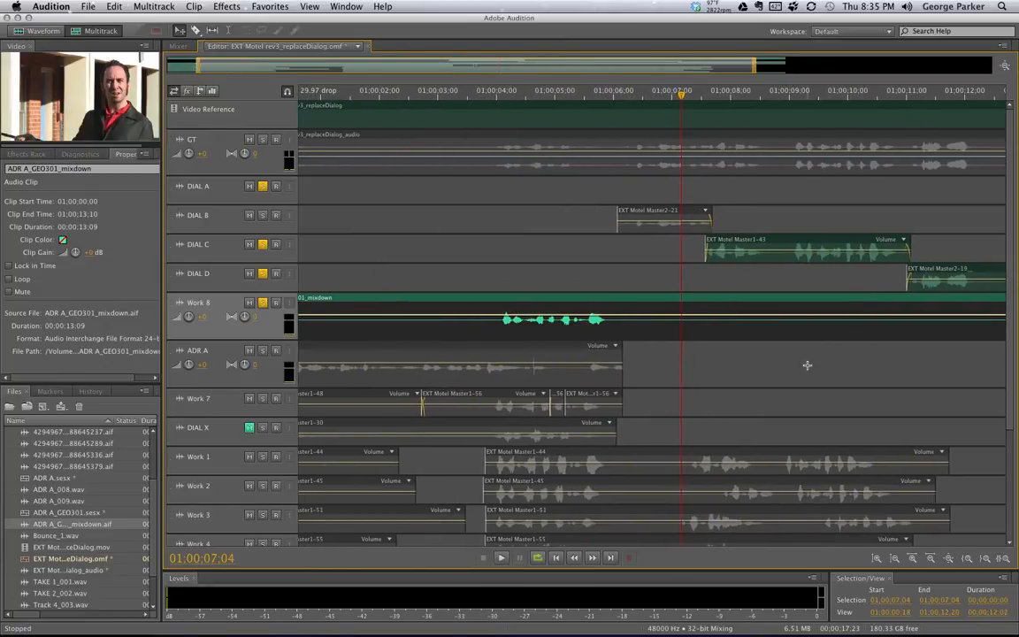
left_click_drag(532, 65, 656, 67)
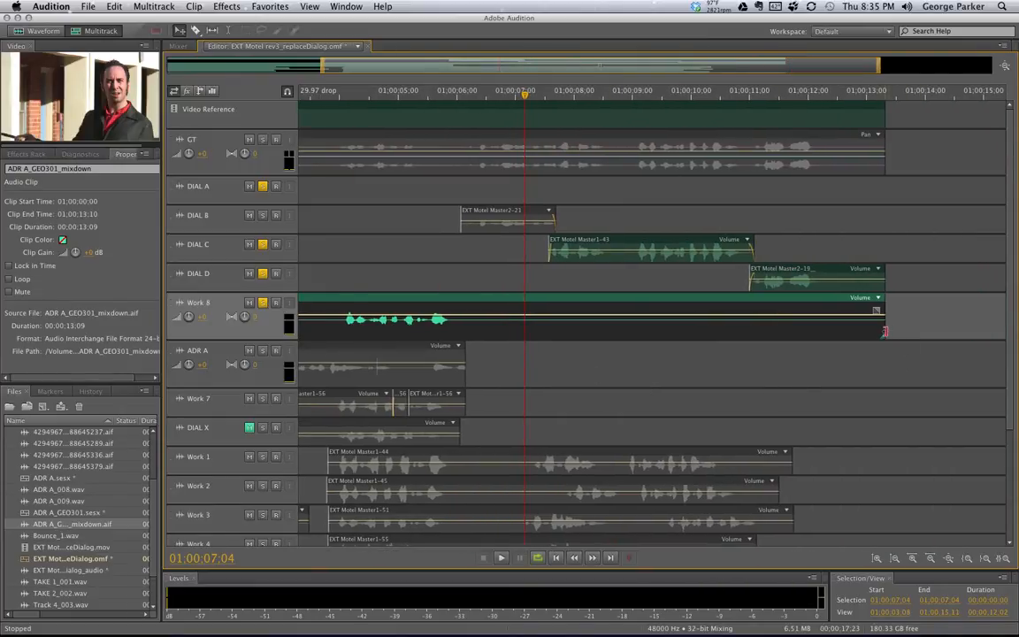
left_click_drag(883, 331, 462, 334)
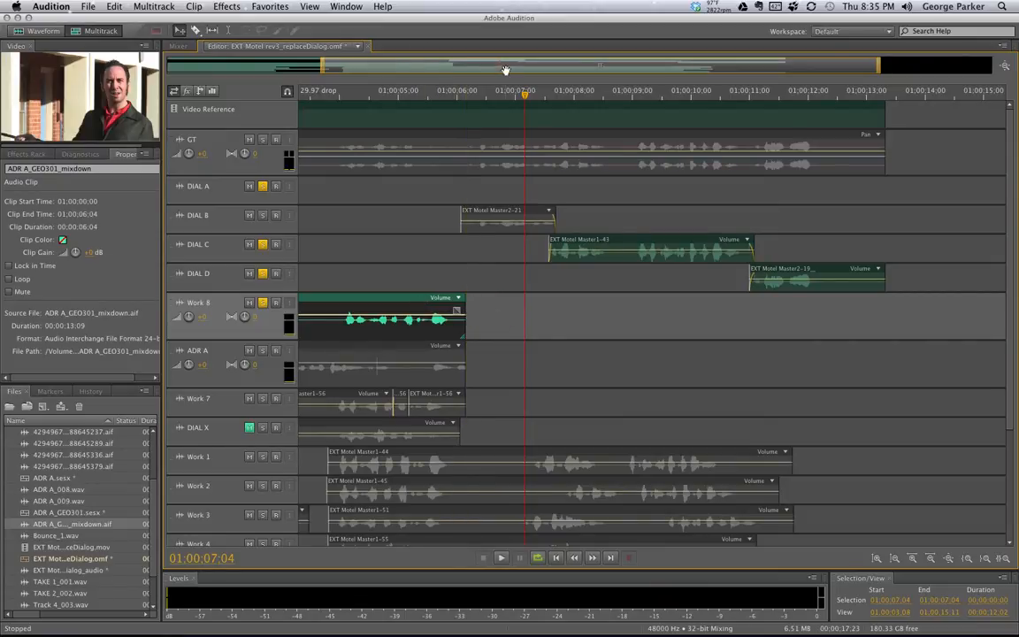
left_click_drag(531, 98, 188, 80)
key("Home")
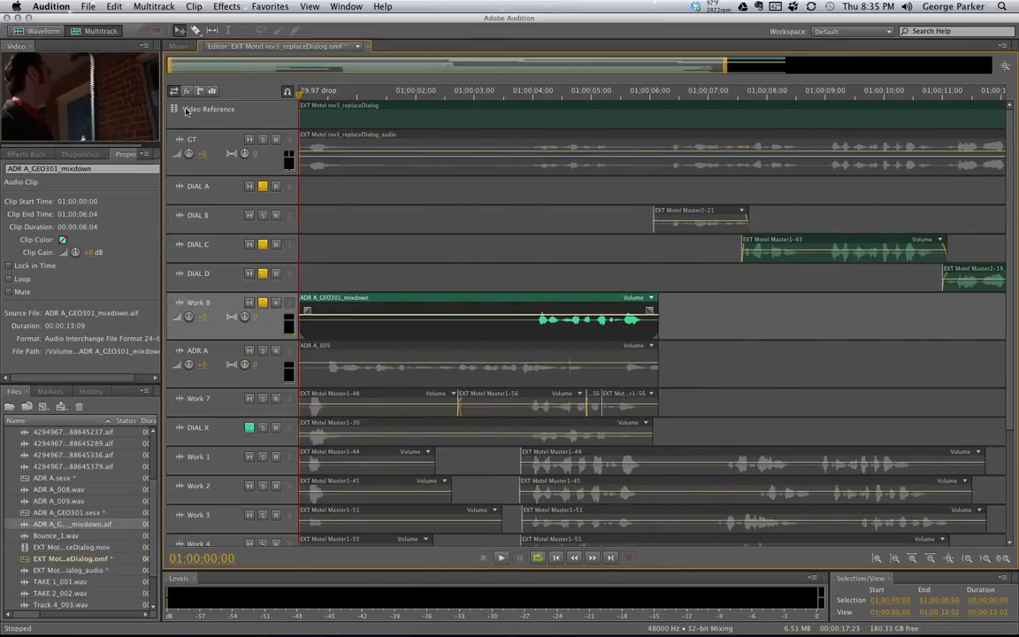
Rename the Work 8 track to ADR B and move it between DIAL A and DIAL B
left_click(200, 304)
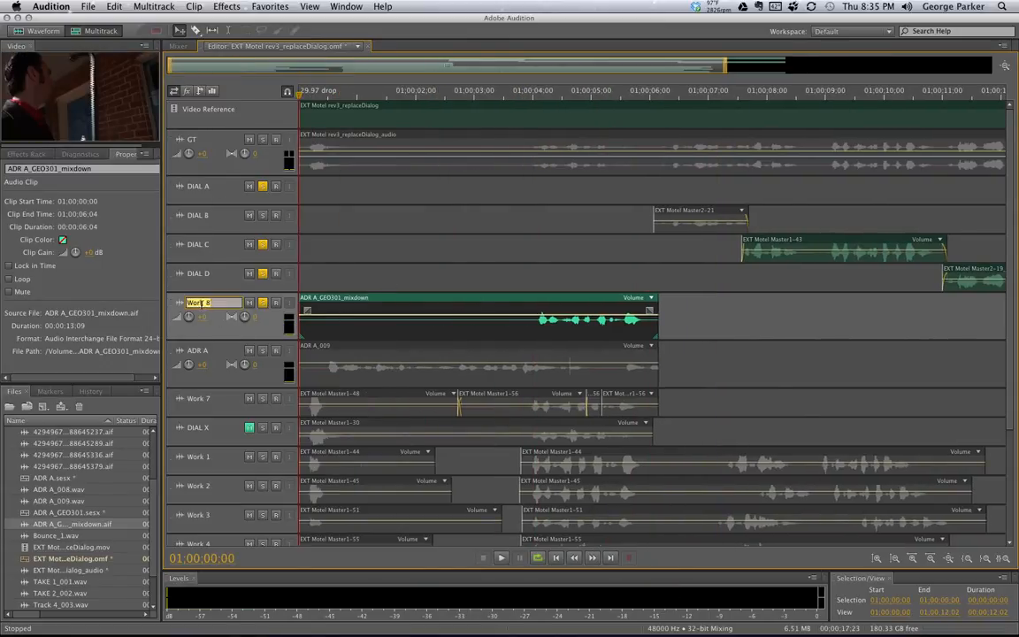
type("ADR")
left_click(222, 328)
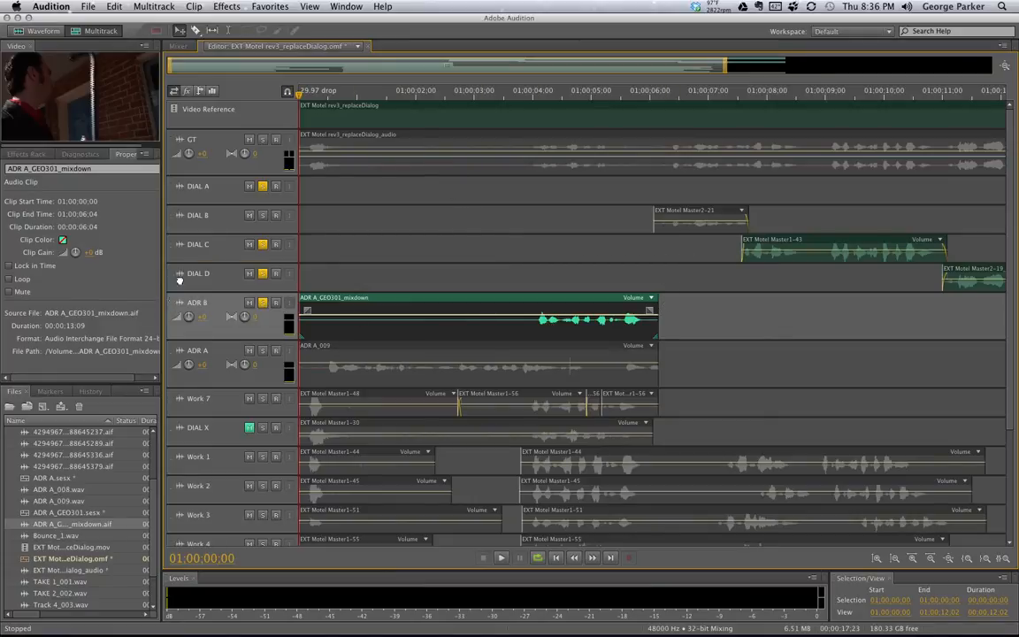
left_click_drag(179, 279, 180, 205)
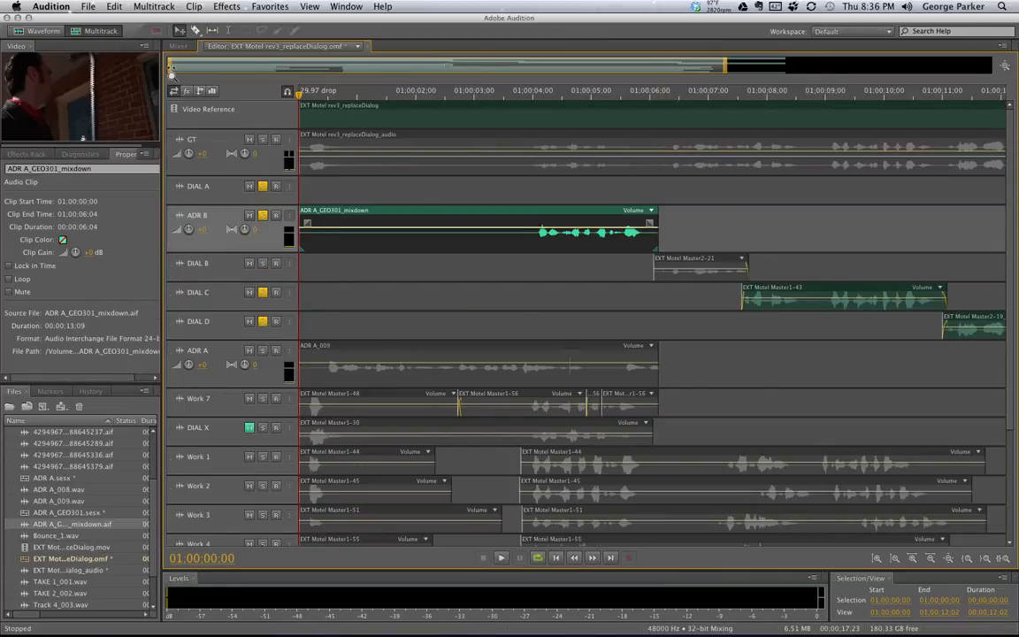
Zoom in around 01:00:05–01:00:06 and fade out the end of the ADR B clip
left_click_drag(168, 65, 390, 71)
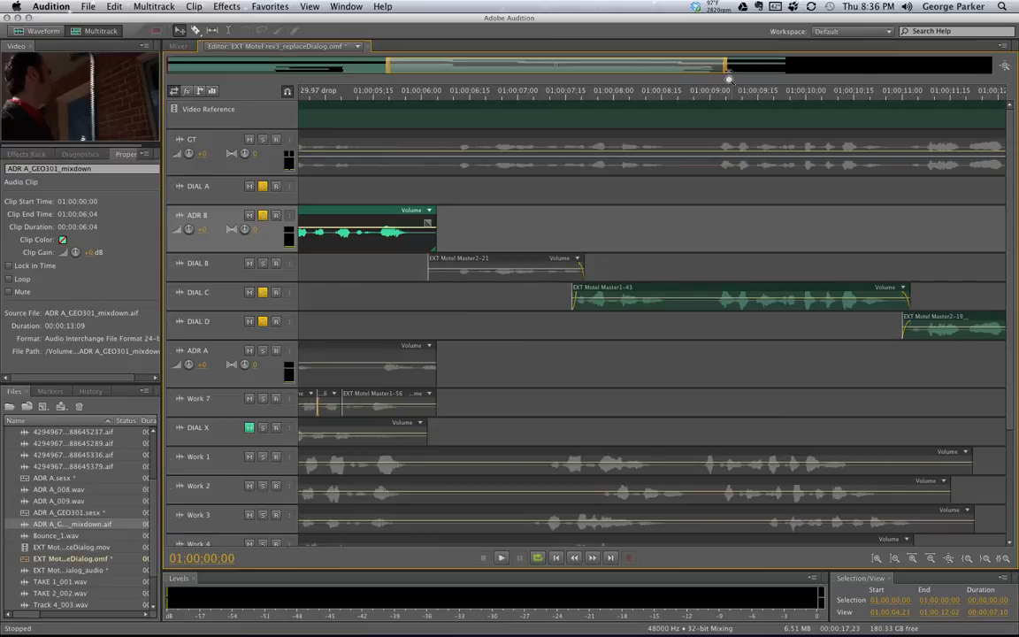
left_click_drag(727, 78, 486, 70)
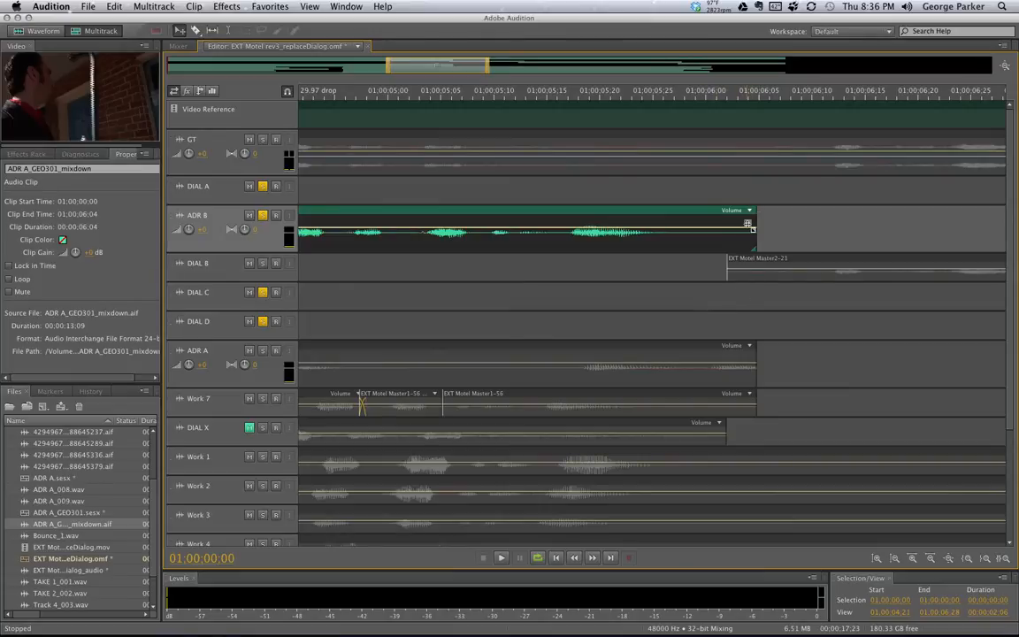
left_click_drag(748, 224, 720, 212)
Add a fade-in to the start of EXT Motel Master2-21 on DIAL B
left_click(742, 269)
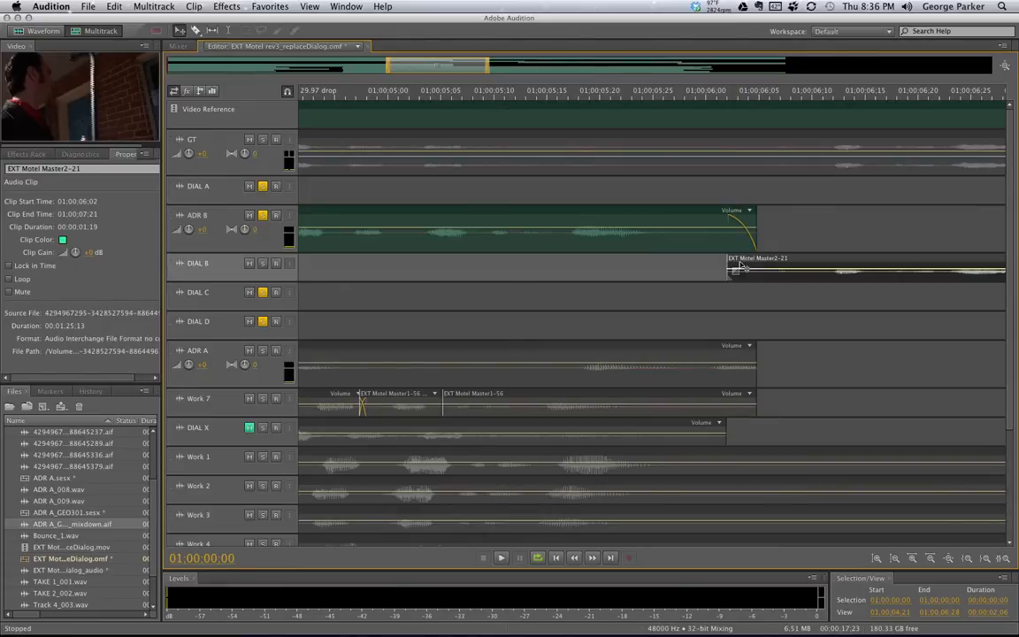
mouse_move(735, 272)
left_mouse_down()
mouse_move(733, 264)
mouse_move(761, 258)
left_mouse_up()
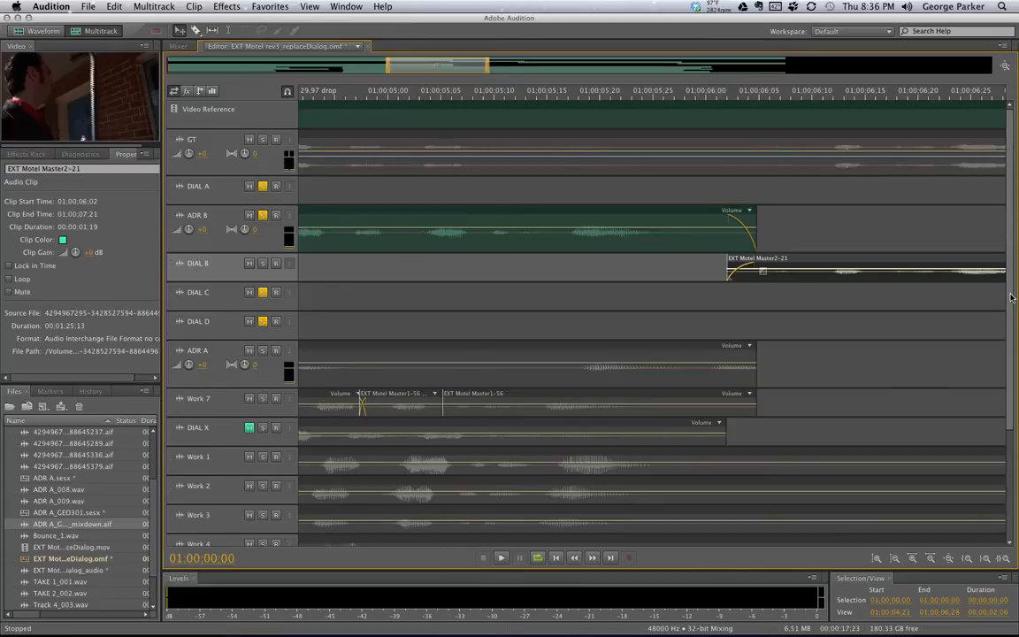
left_click_drag(1012, 297, 1012, 422)
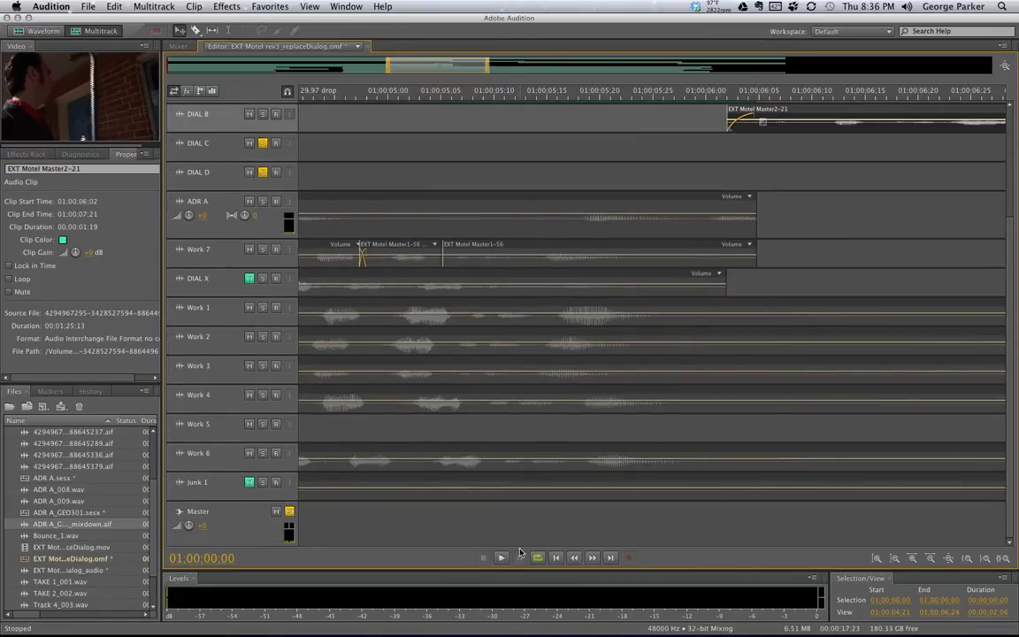
Trim EXT Motel Master2-24_tone on Junk 1 to 01:00:06:04 and move Junk 1 between DIAL B and DIAL C
left_click(448, 482)
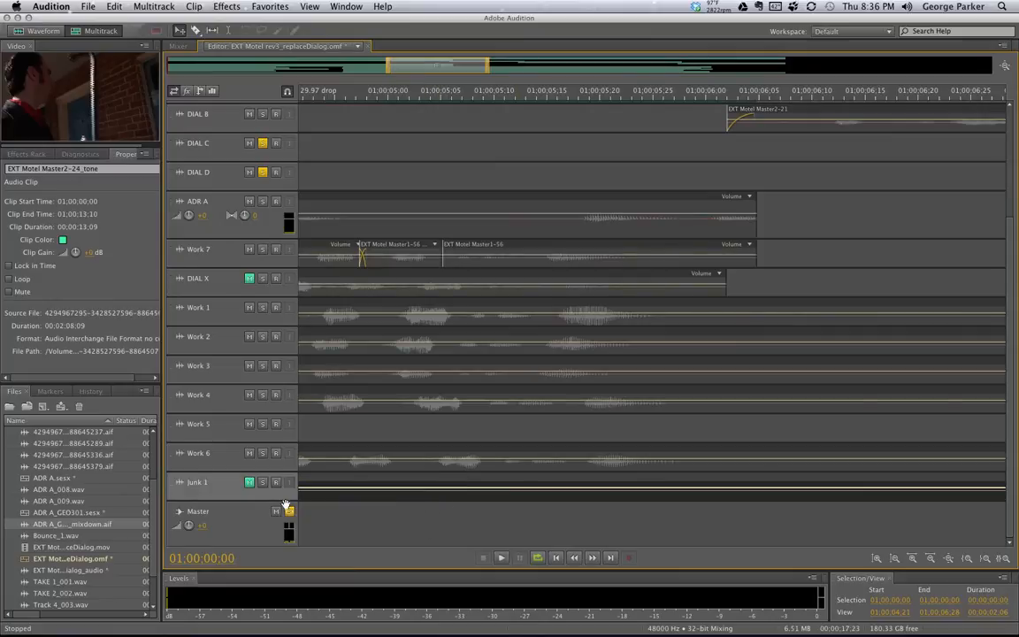
left_click_drag(389, 69, 170, 69)
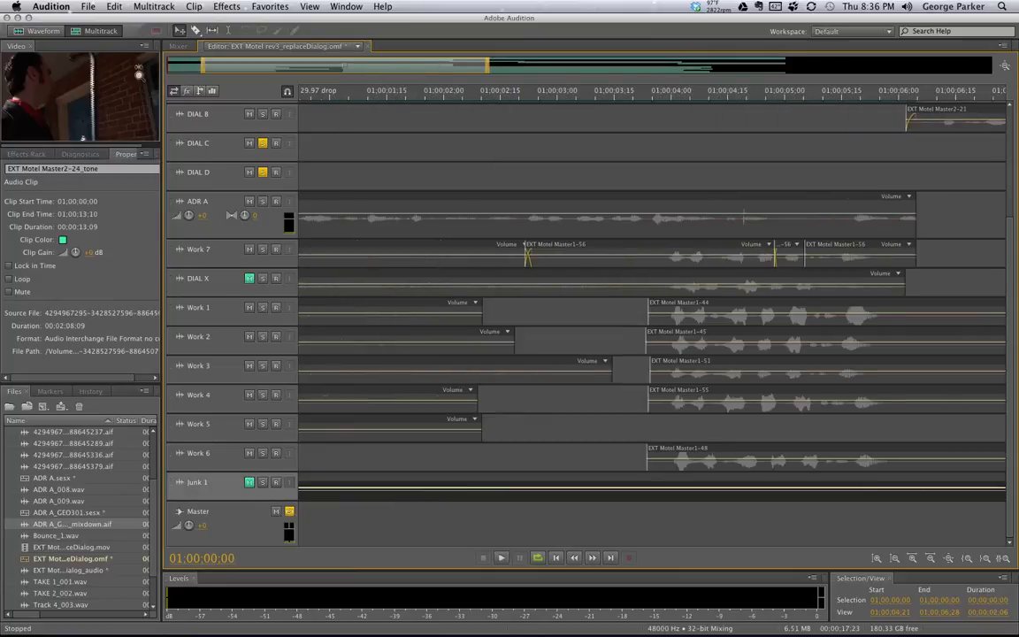
left_click_drag(689, 72, 796, 70)
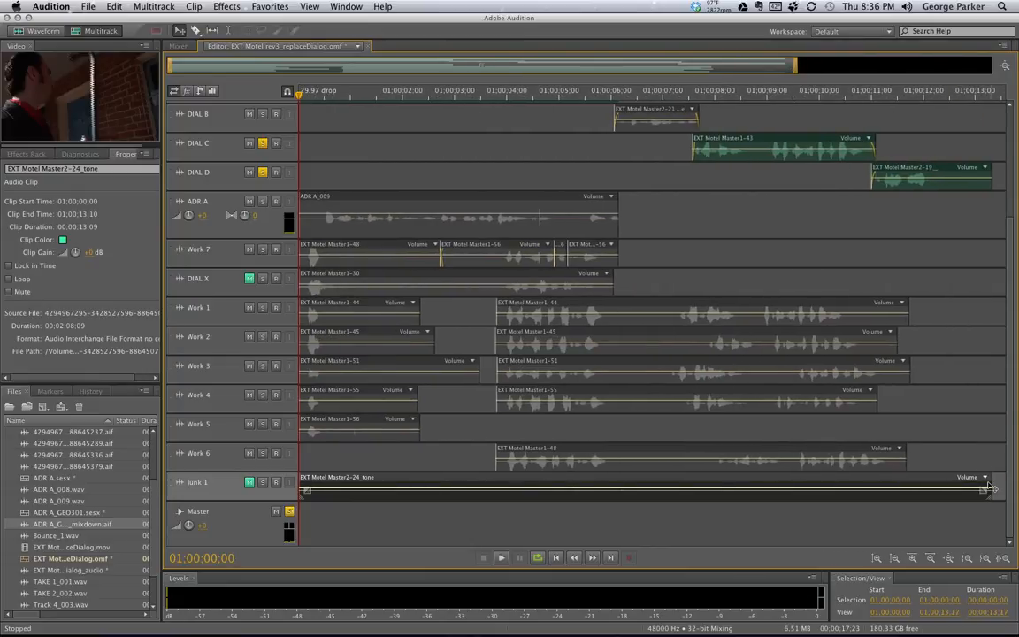
left_click_drag(991, 482, 619, 476)
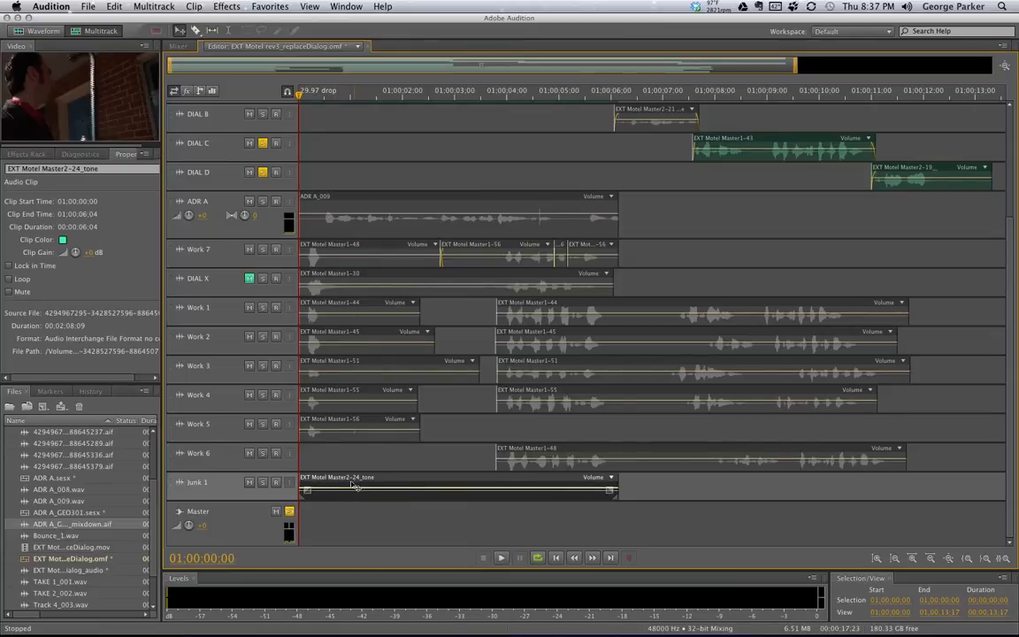
left_click_drag(179, 483, 261, 143)
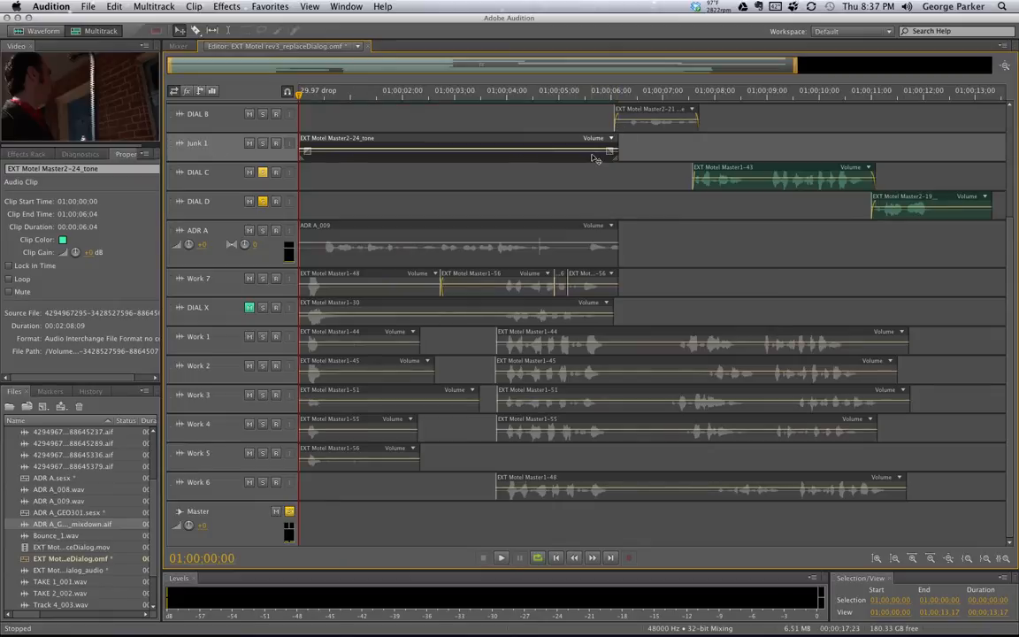
Solo Junk 1 and fade out the room-tone clip's end at 01:00:06:04
left_click_drag(171, 67, 409, 66)
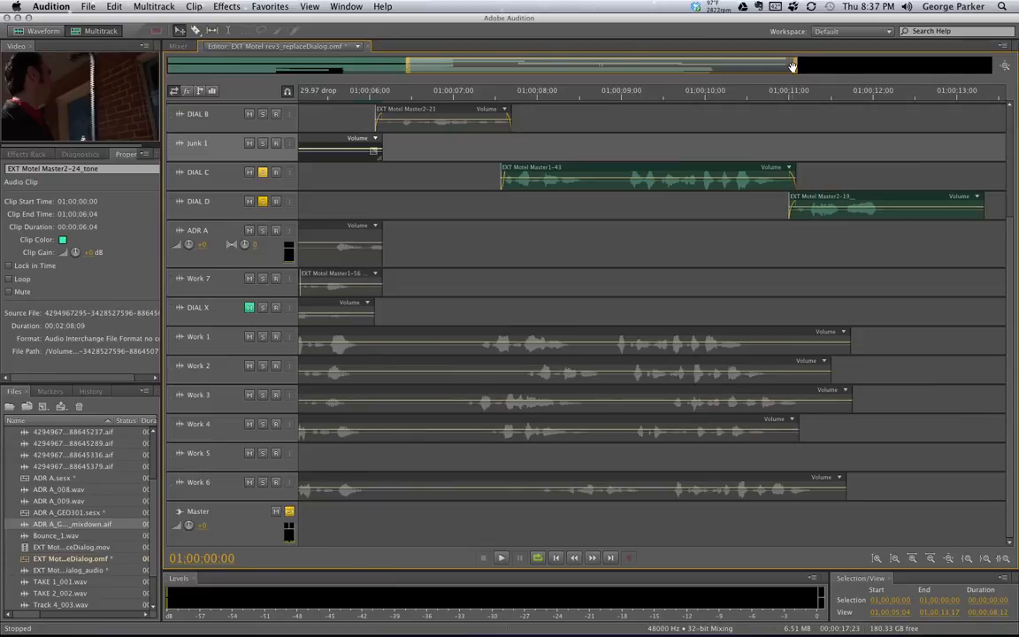
left_click_drag(792, 67, 491, 89)
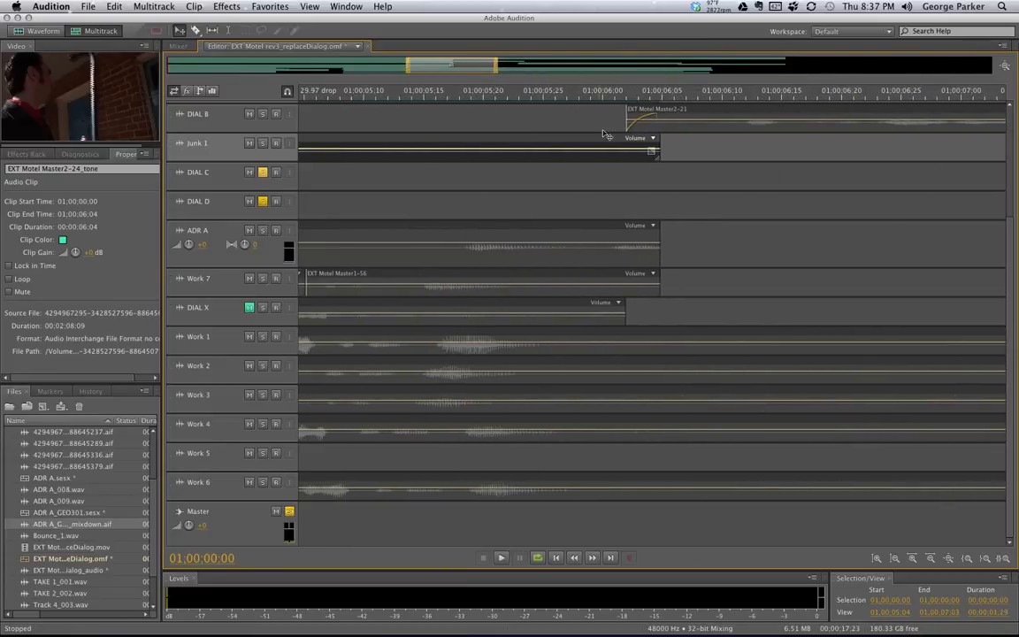
left_click(262, 144)
left_click_drag(651, 150, 619, 137)
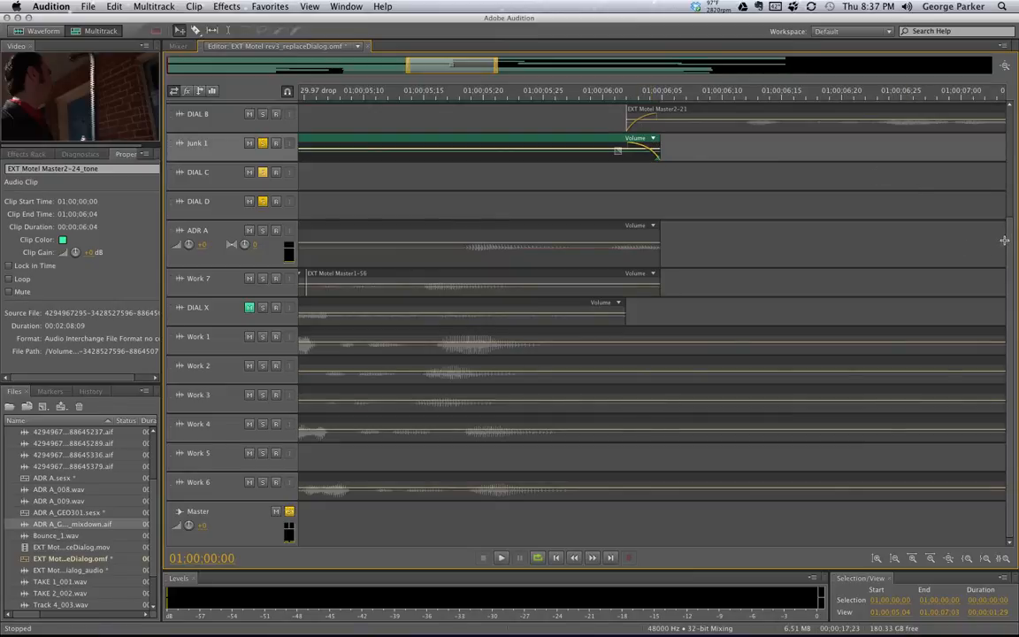
Zoom out and play the session from the start to check the transition
scroll(908, 217, "up", 3)
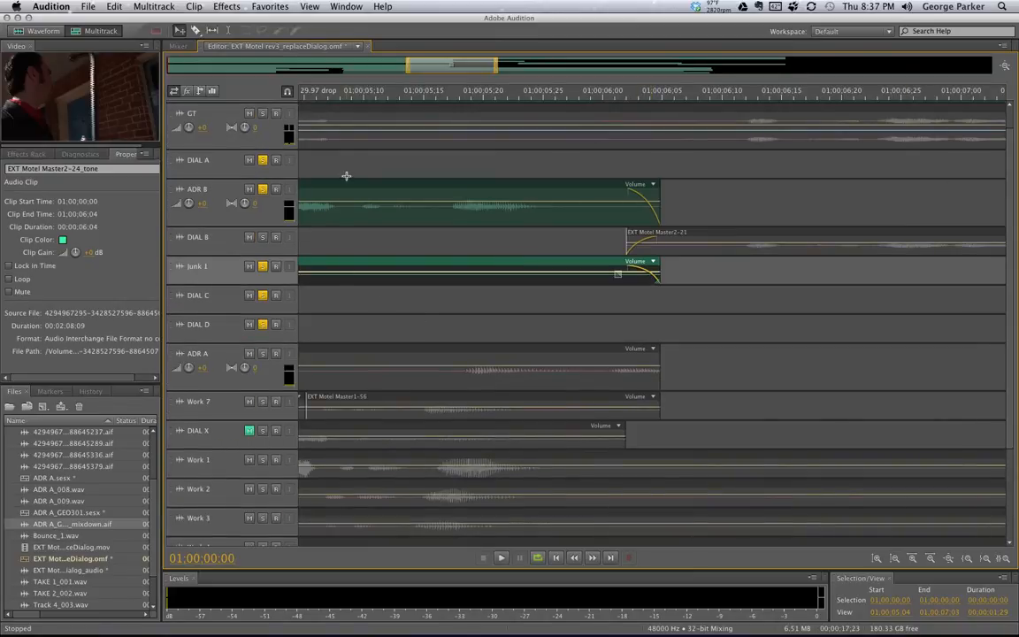
left_click_drag(407, 65, 170, 65)
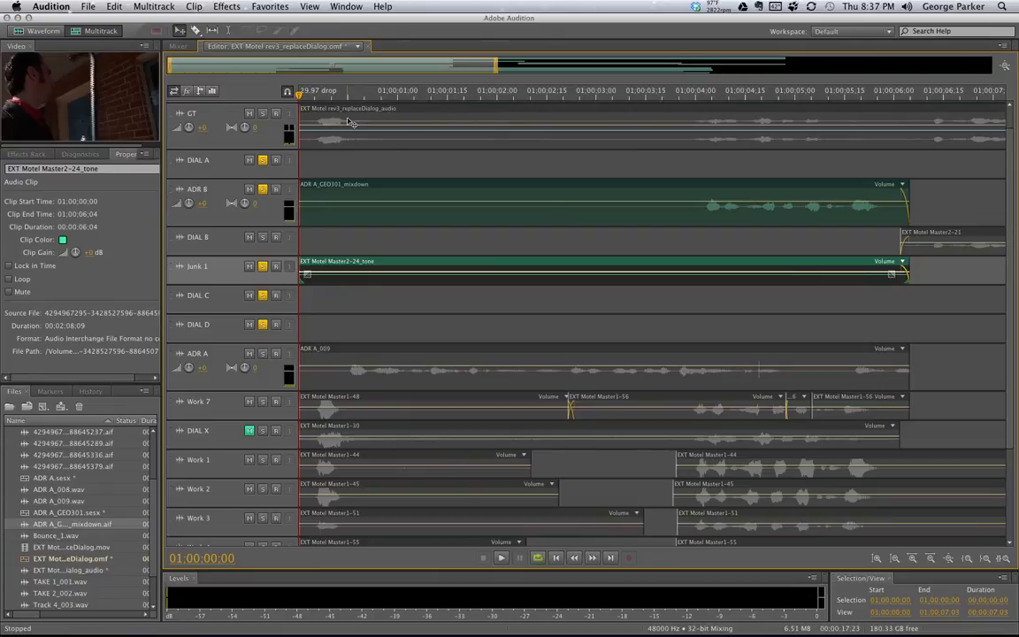
key("space")
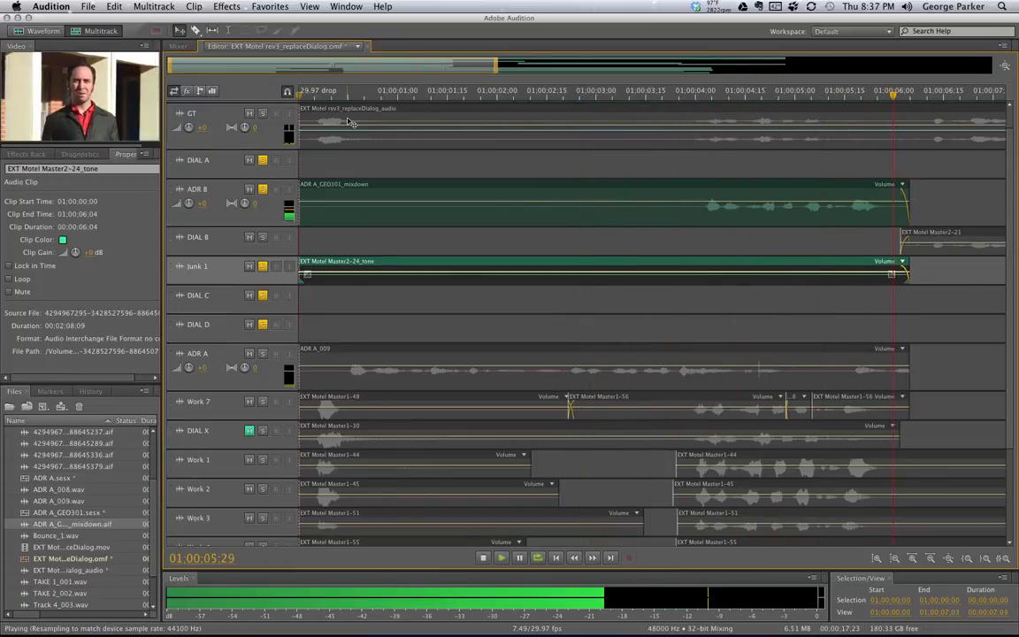
key("space")
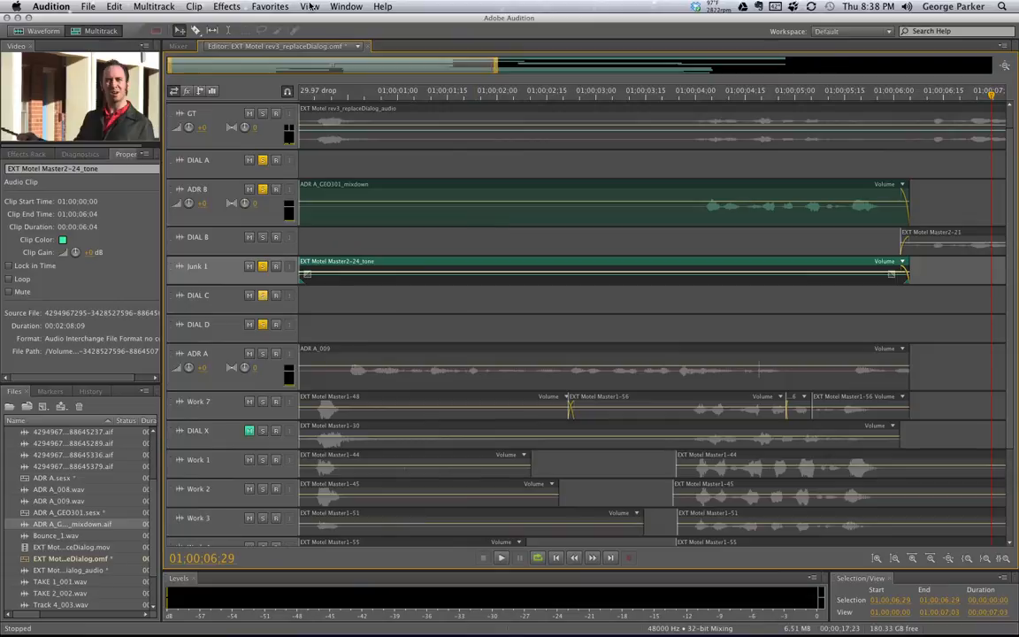
Switch to ADR A_GEO301.sesx and scroll through the imported files in the Files panel
left_click(357, 47)
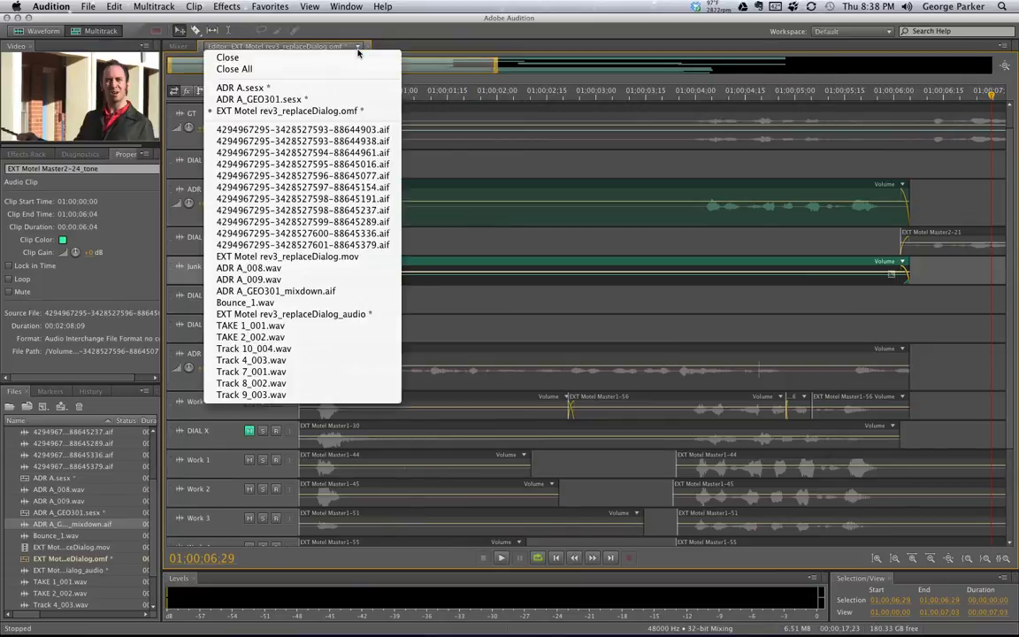
left_click(356, 98)
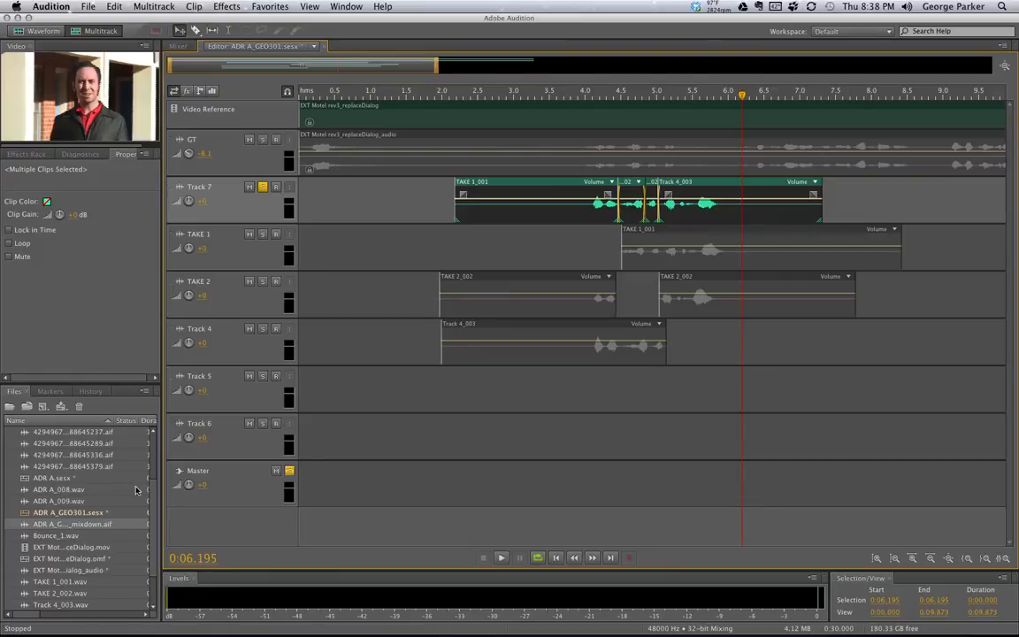
scroll(150, 495, "down", 4)
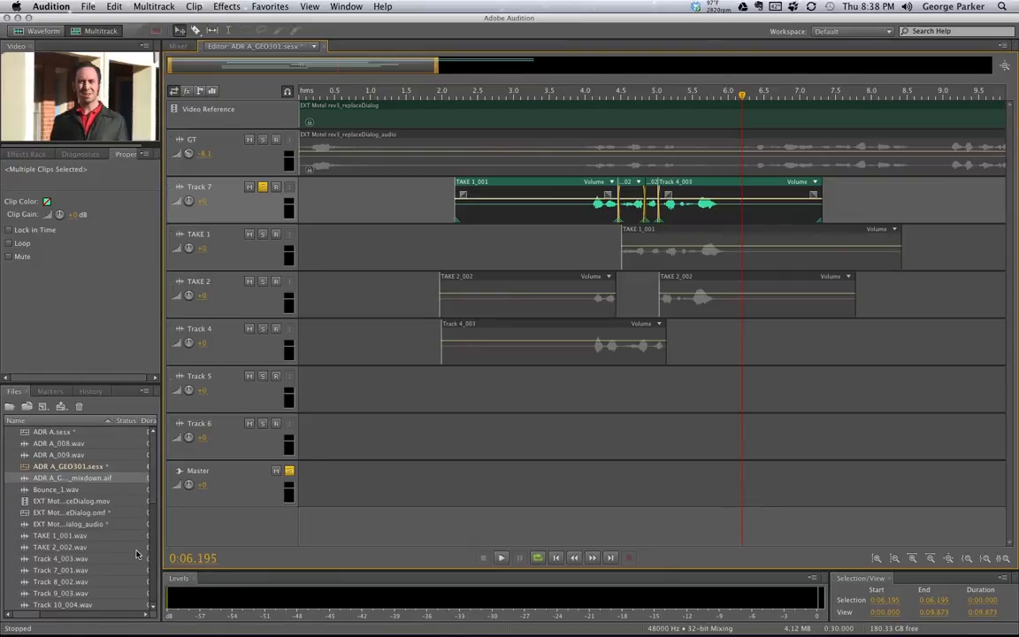
scroll(137, 531, "up", 10)
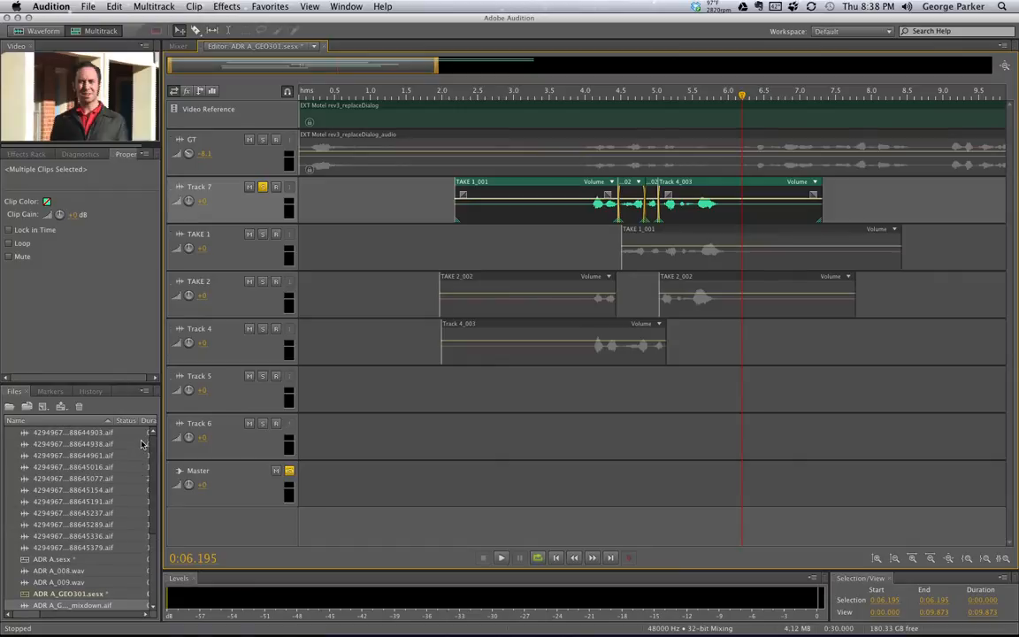
scroll(137, 456, "down", 3)
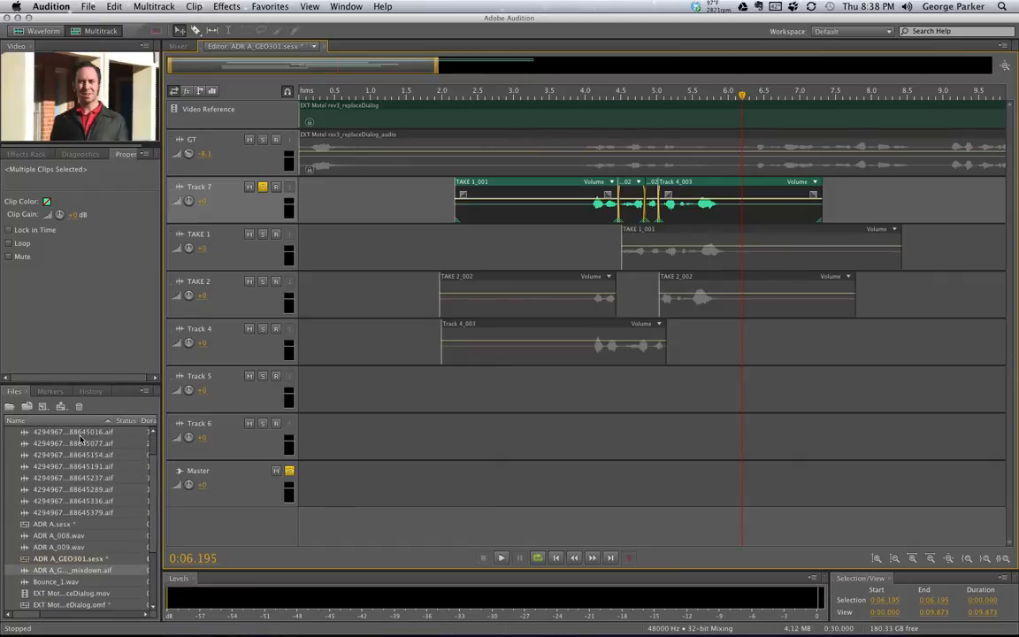
scroll(156, 513, "up", 3)
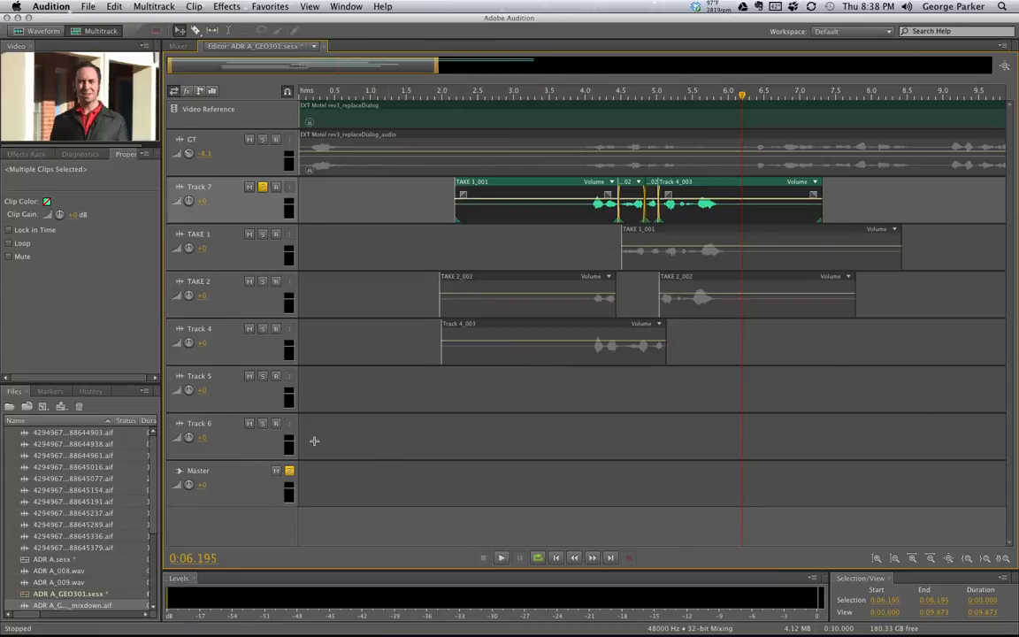
double_click(99, 549)
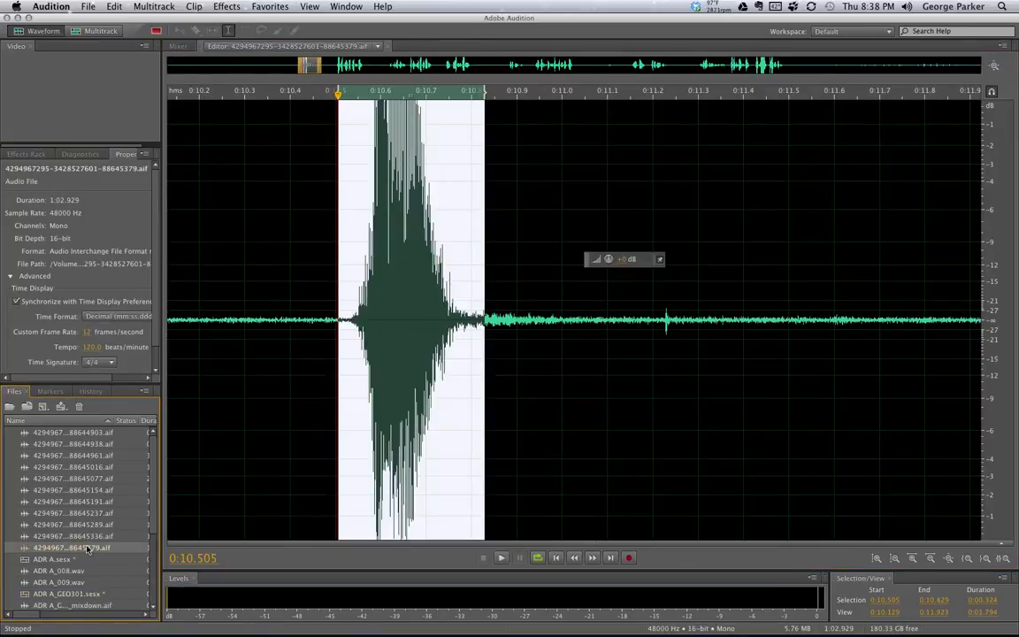
double_click(85, 536)
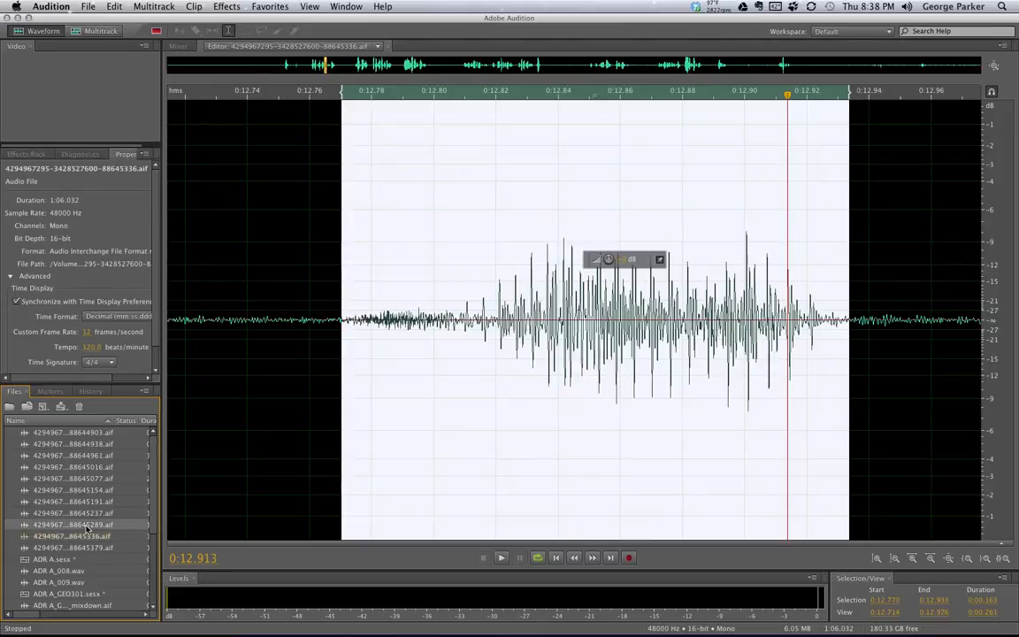
double_click(88, 525)
double_click(89, 513)
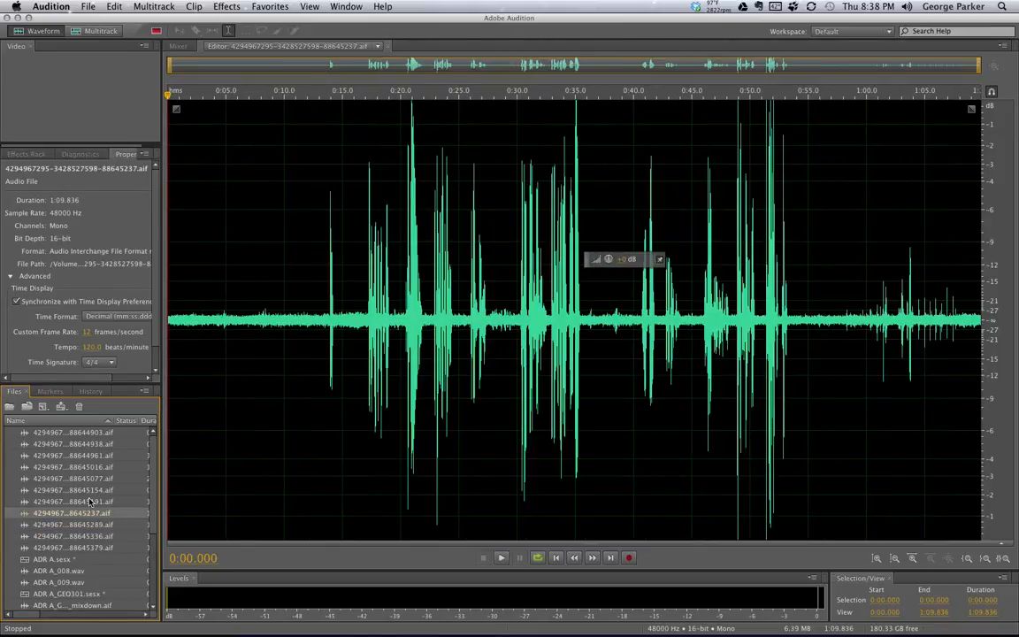
double_click(90, 501)
double_click(85, 490)
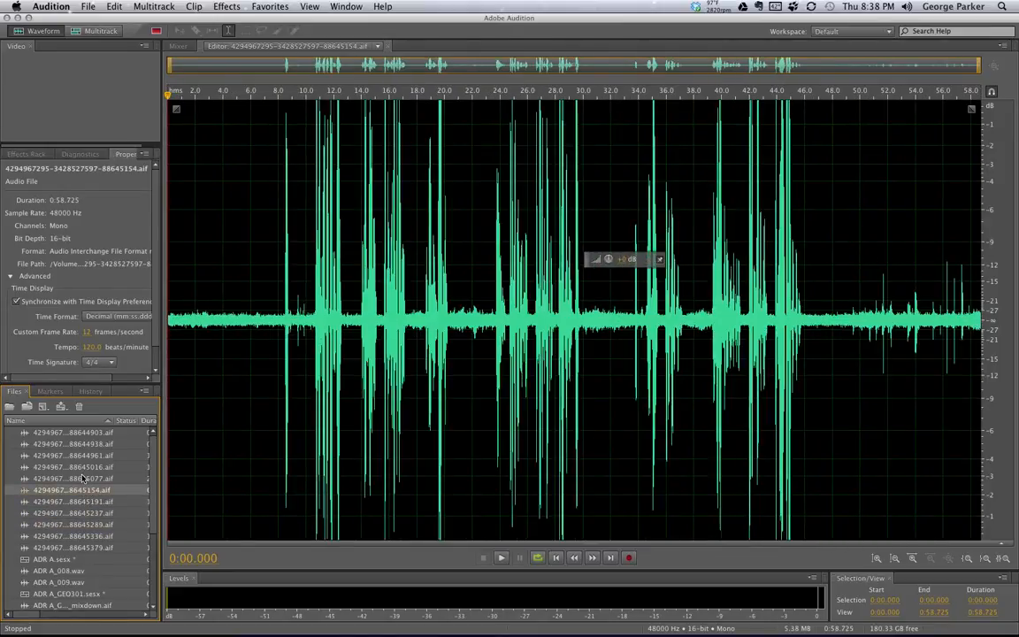
double_click(81, 479)
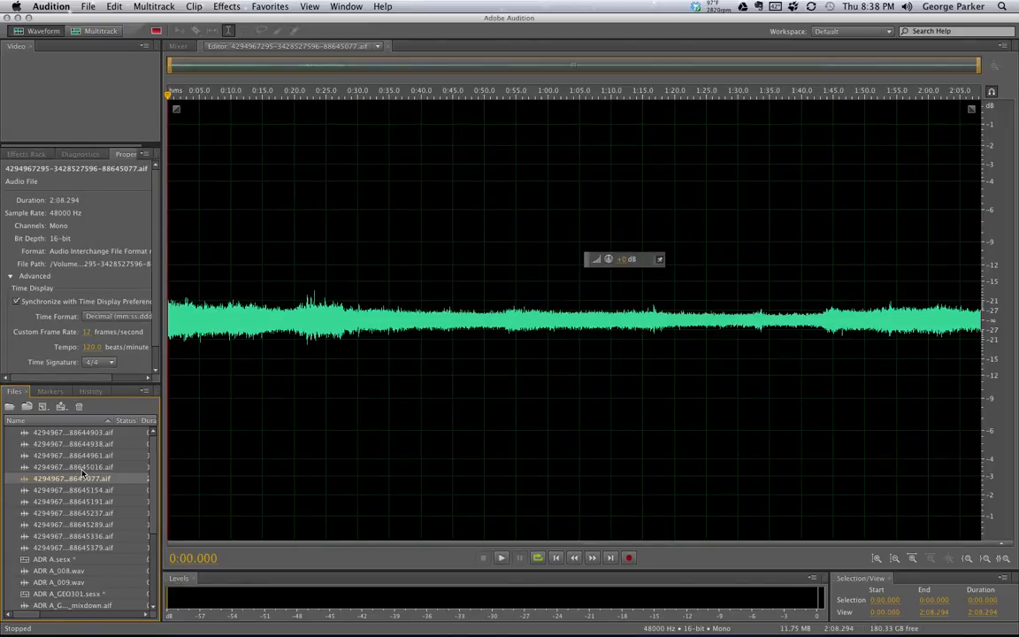
Play 88645077.aif to confirm it is the steady room-tone recording
key("space")
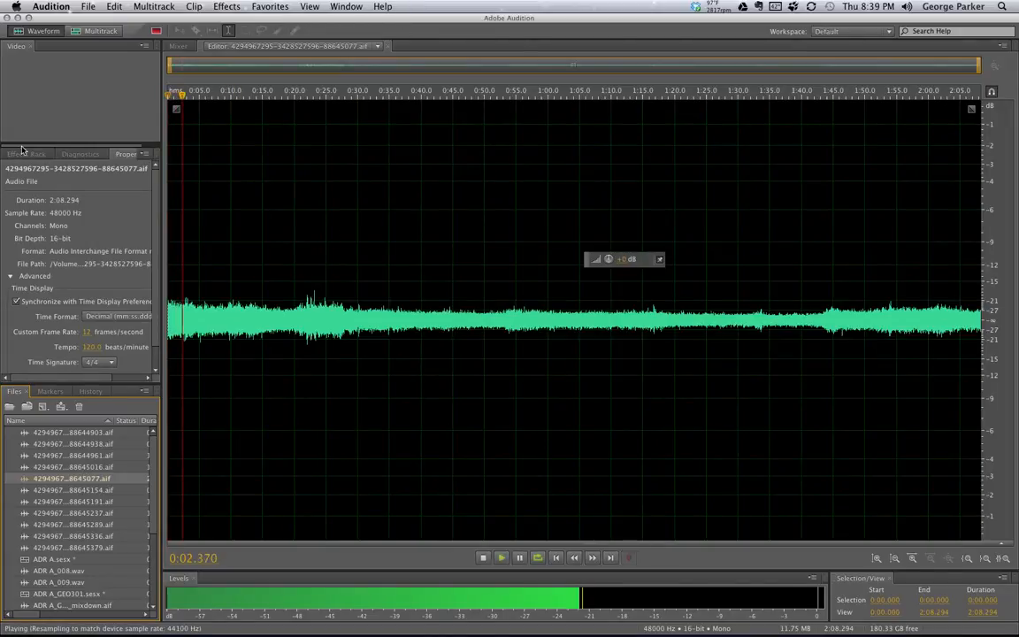
key("space")
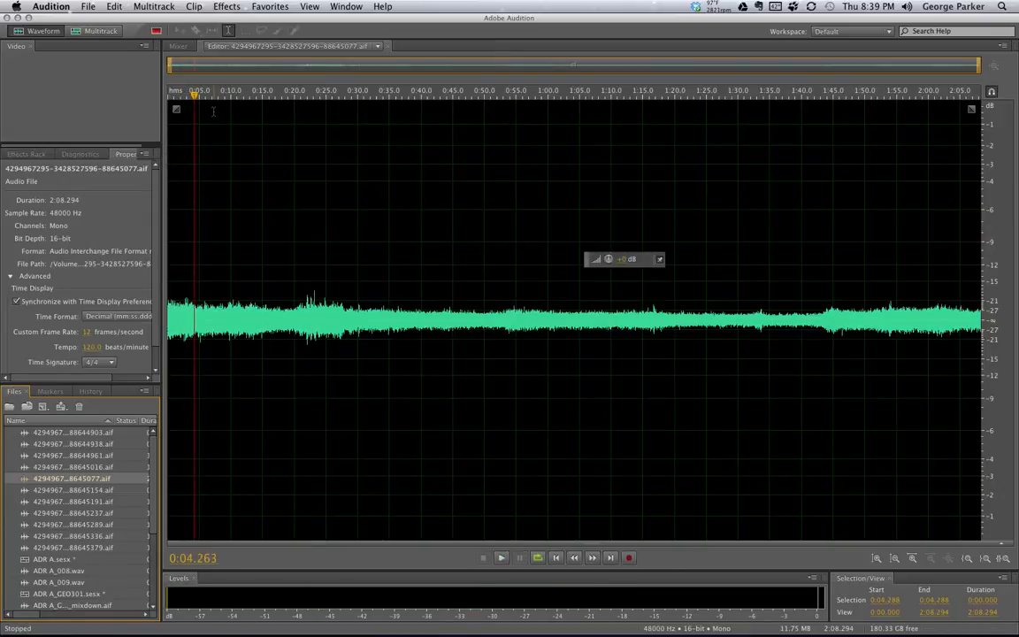
right_click(77, 481)
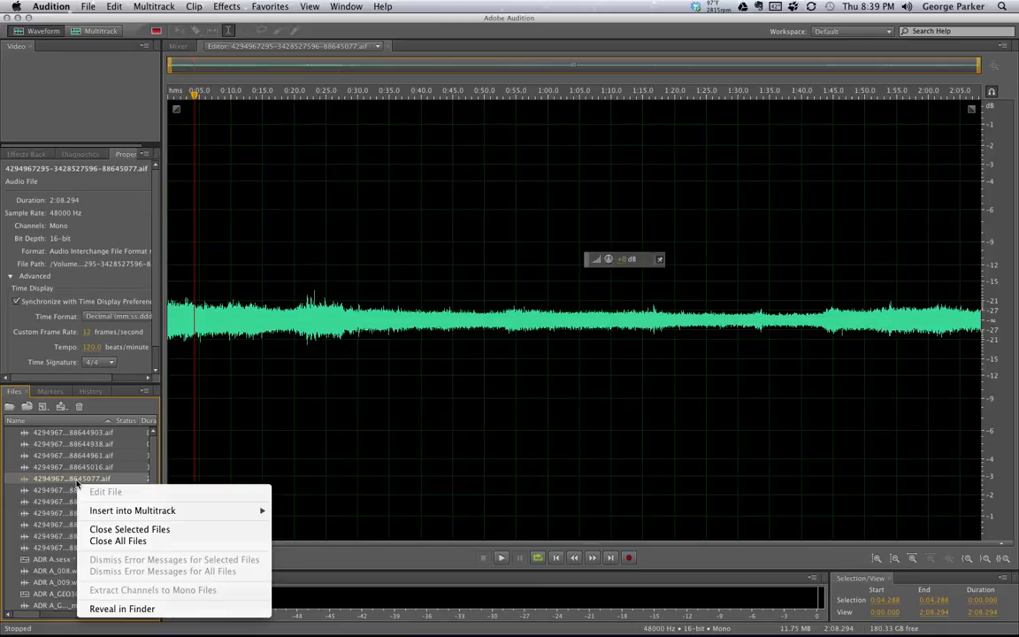
left_click(73, 482)
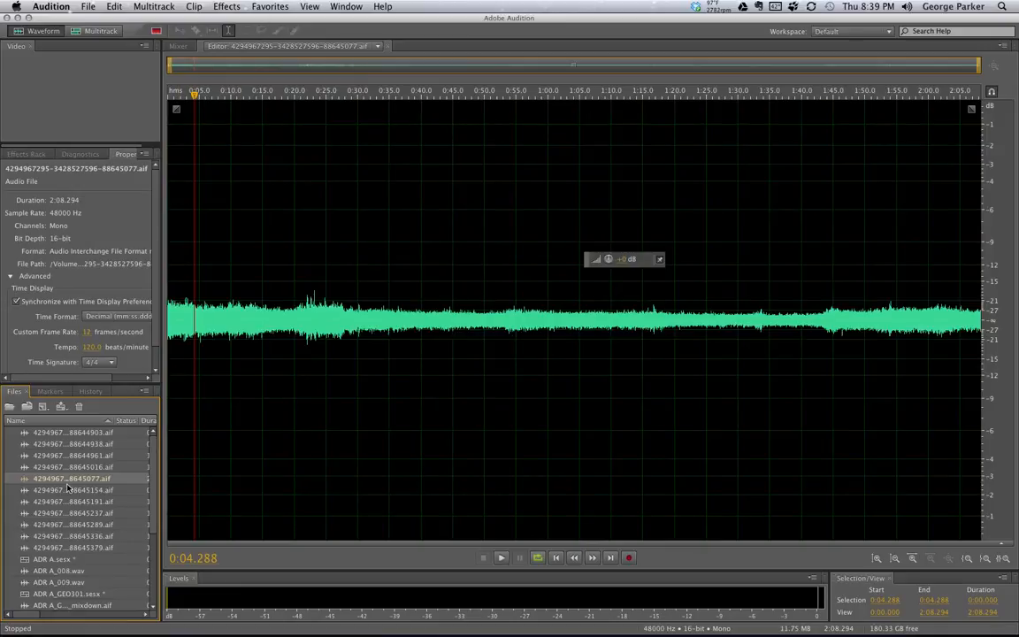
Place 88645077.aif at the start of Track 5 in ADR A_GEO301 and trim it to about 13 seconds
left_click(378, 48)
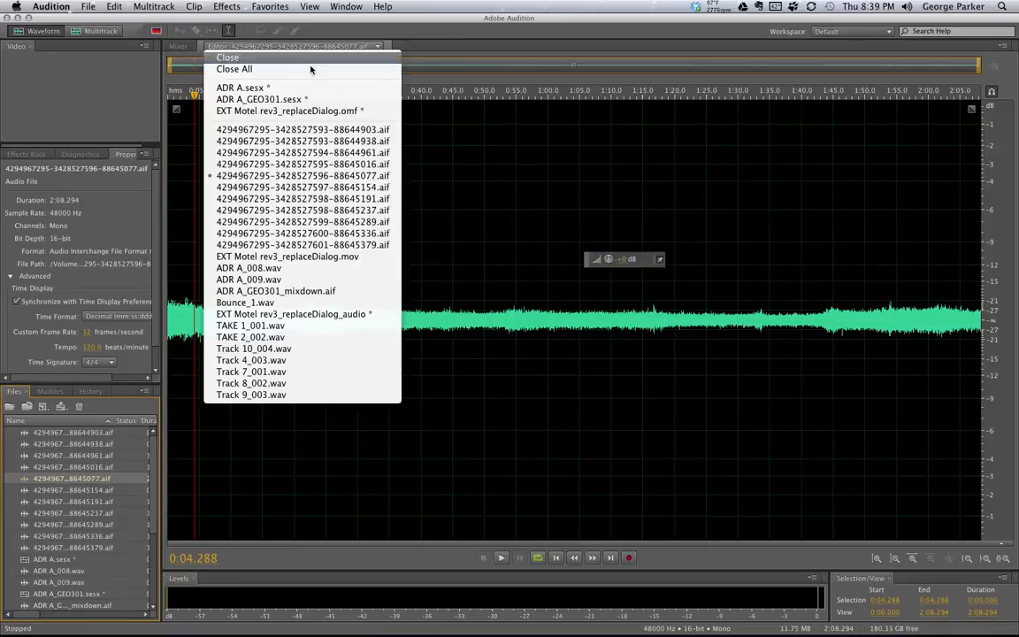
left_click(266, 99)
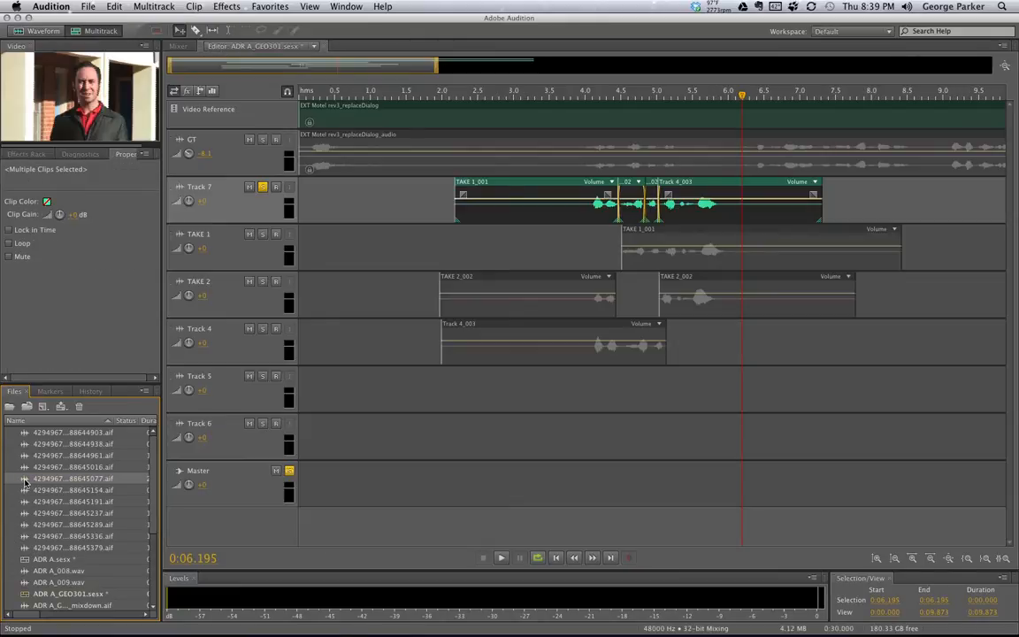
mouse_move(25, 482)
left_mouse_down()
mouse_move(314, 410)
mouse_move(318, 391)
mouse_move(291, 387)
left_mouse_up()
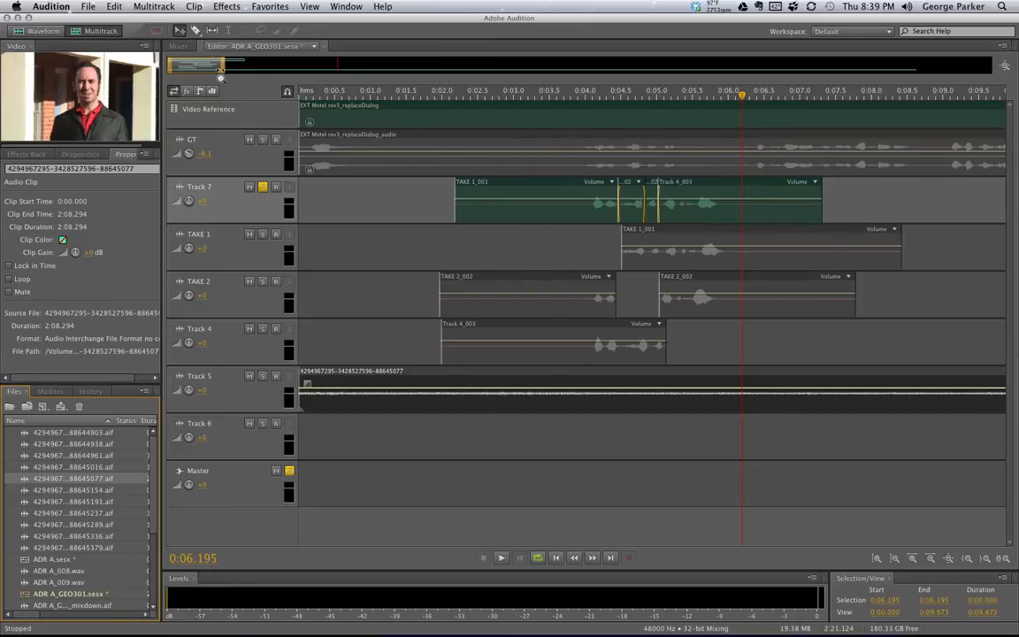
left_click_drag(224, 69, 990, 67)
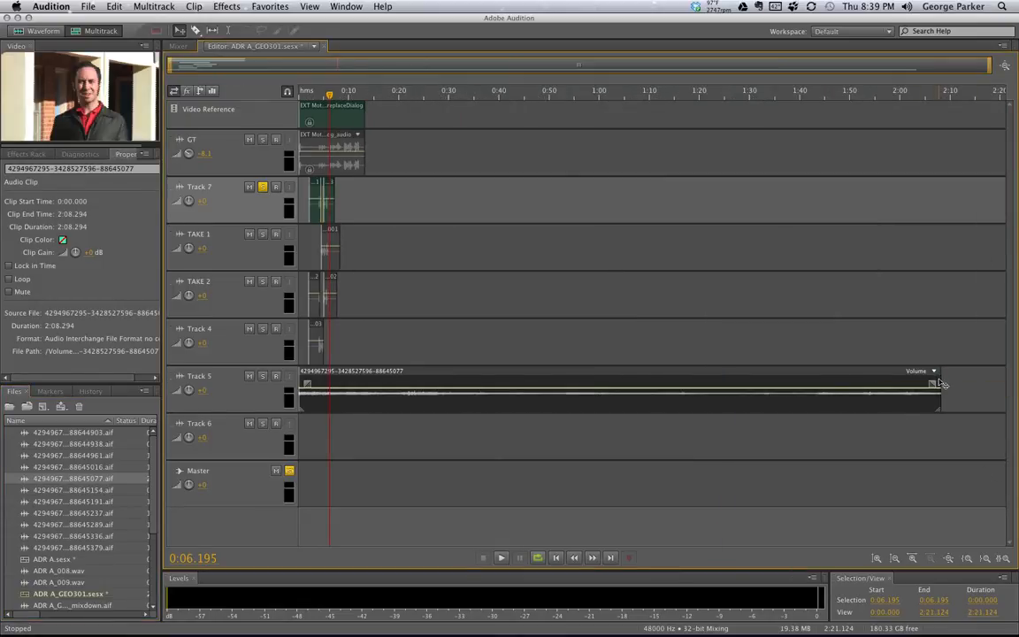
left_click_drag(941, 383, 361, 390)
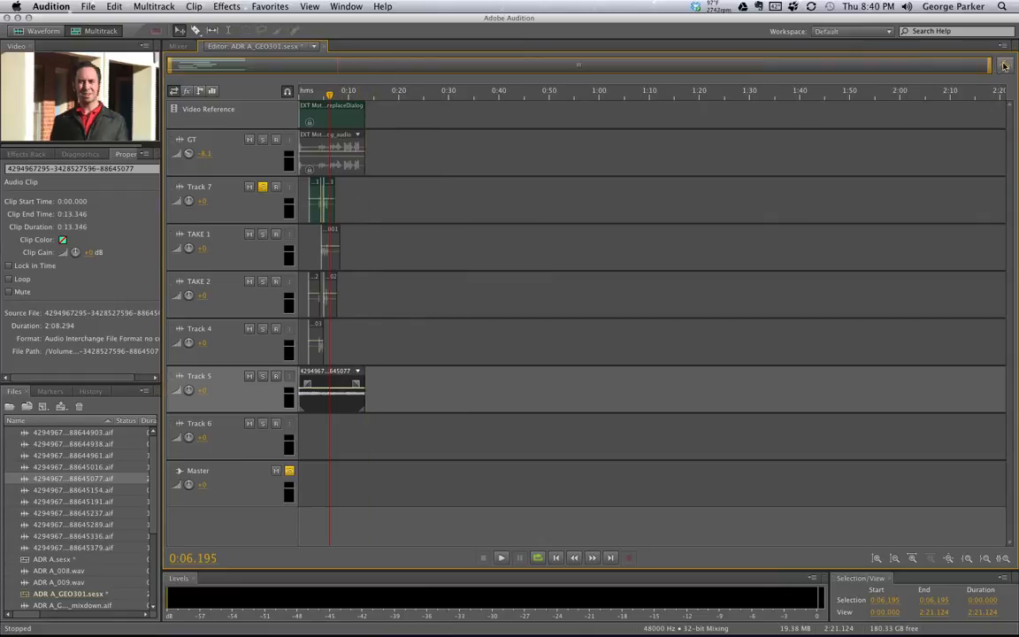
Scrub the dialogue and raise the room-tone clip's volume about +2.5 dB
left_click_drag(989, 66, 263, 78)
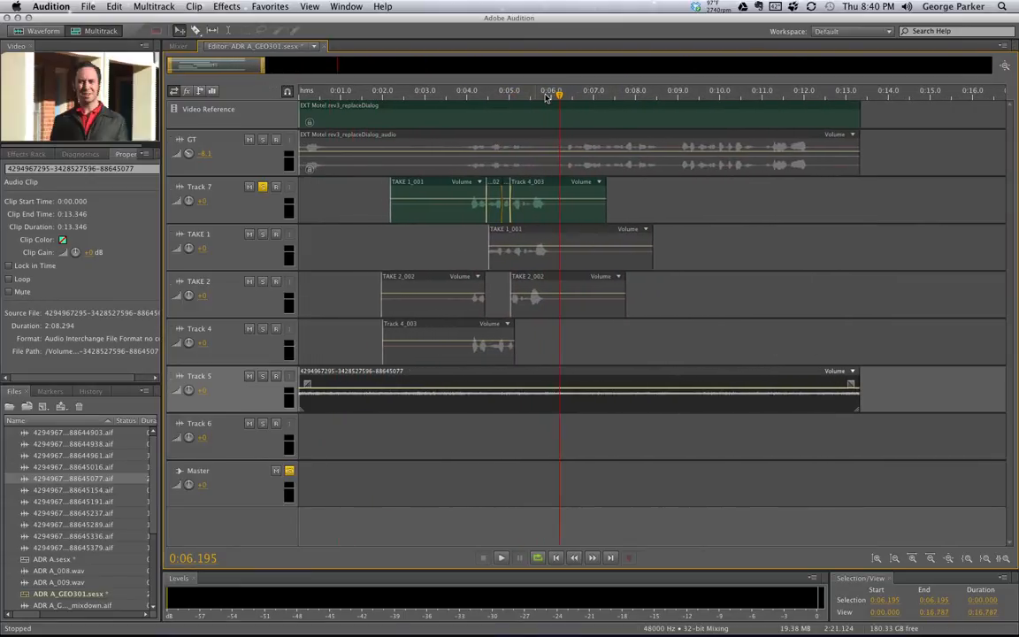
left_click_drag(560, 97, 344, 119)
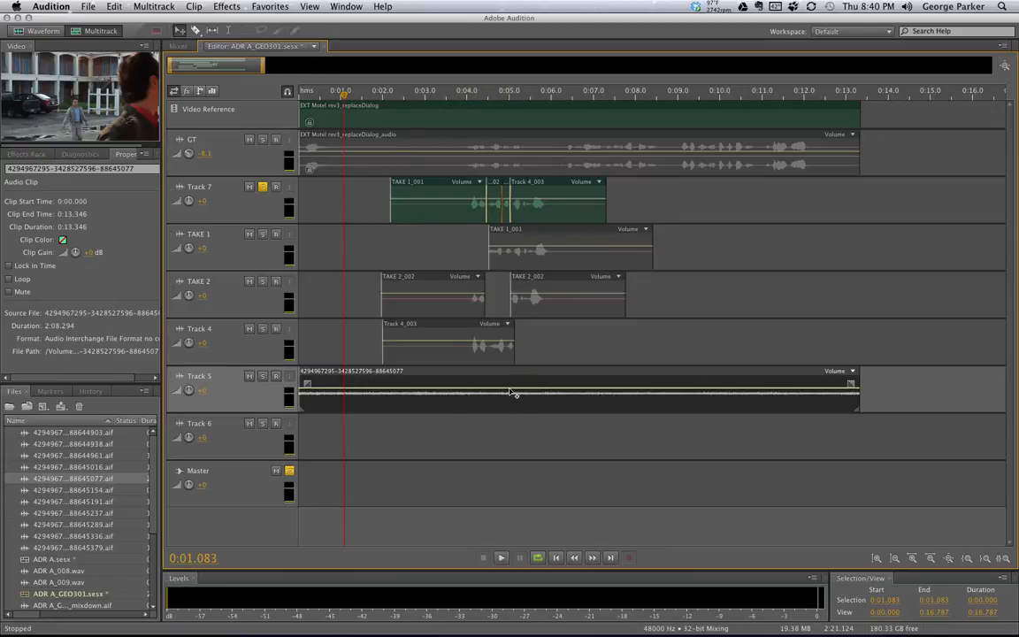
left_click_drag(513, 393, 508, 376)
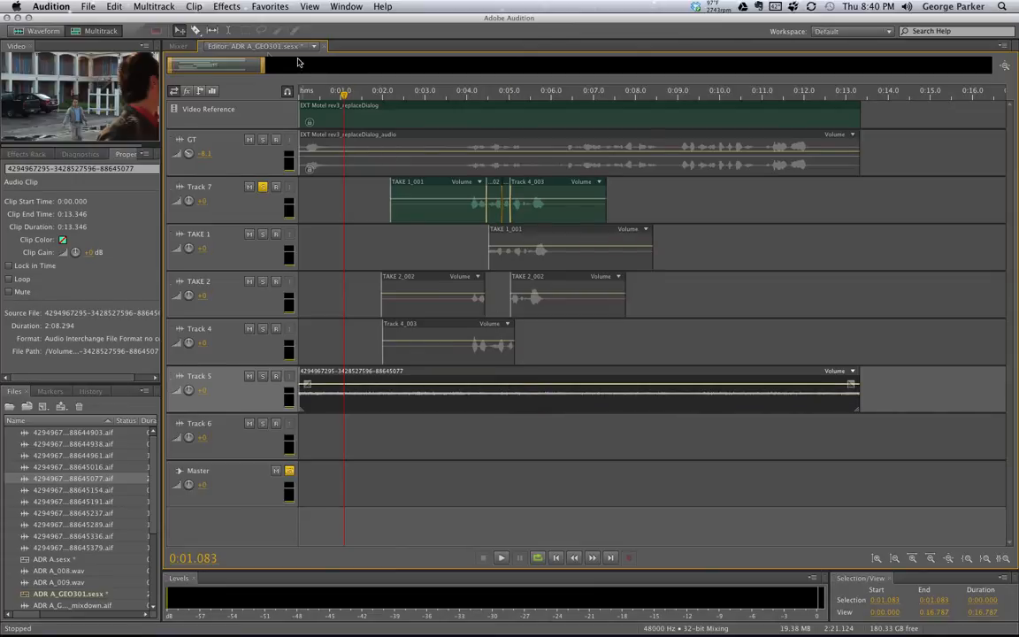
left_click(232, 46)
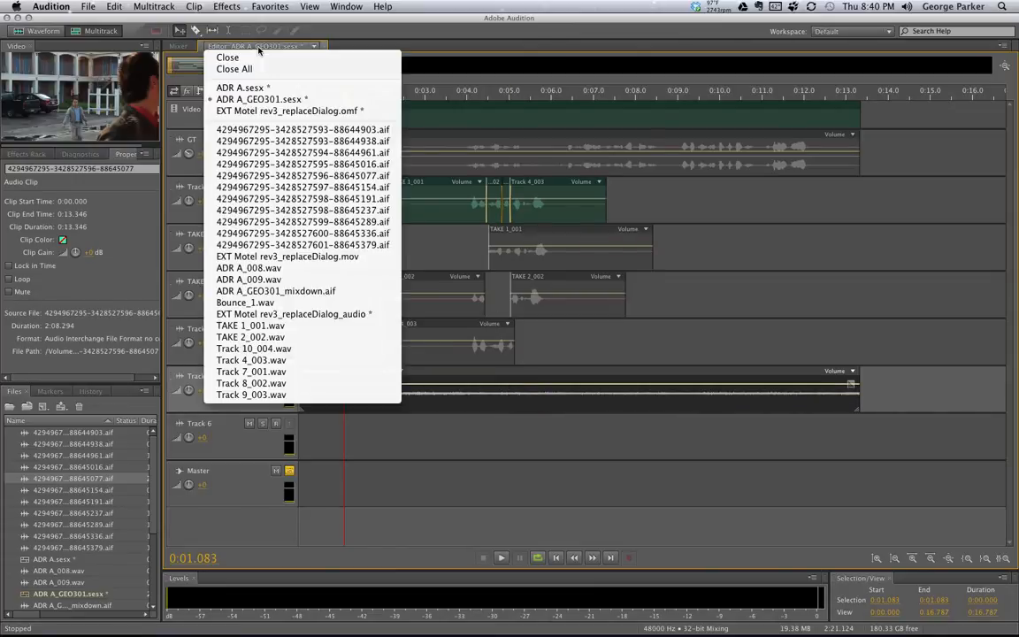
Use the Editor session dropdown, keeping the ADR A_GEO301 session displayed for now
left_click(261, 99)
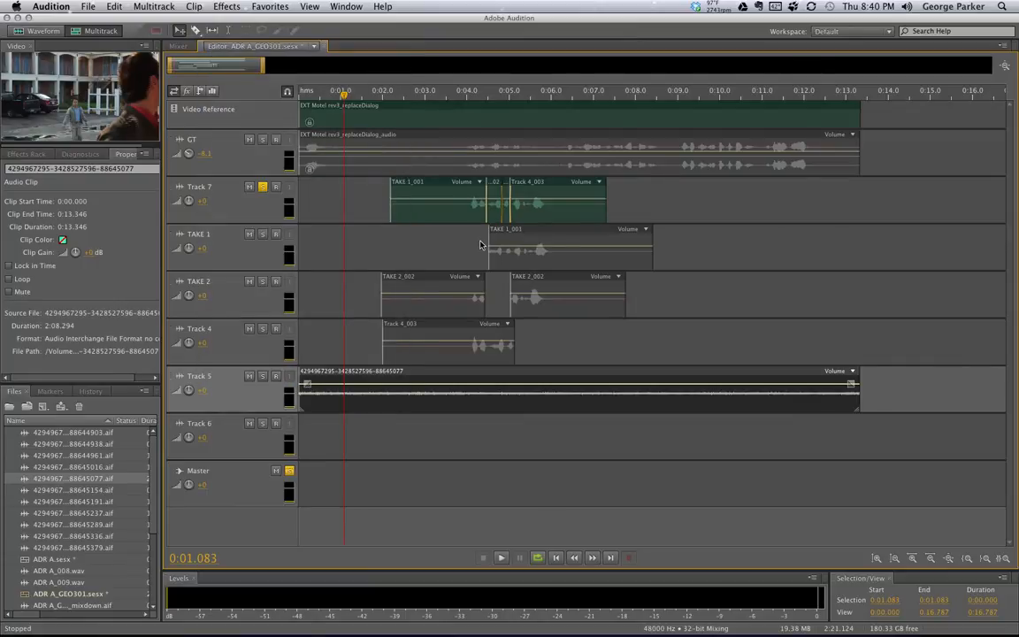